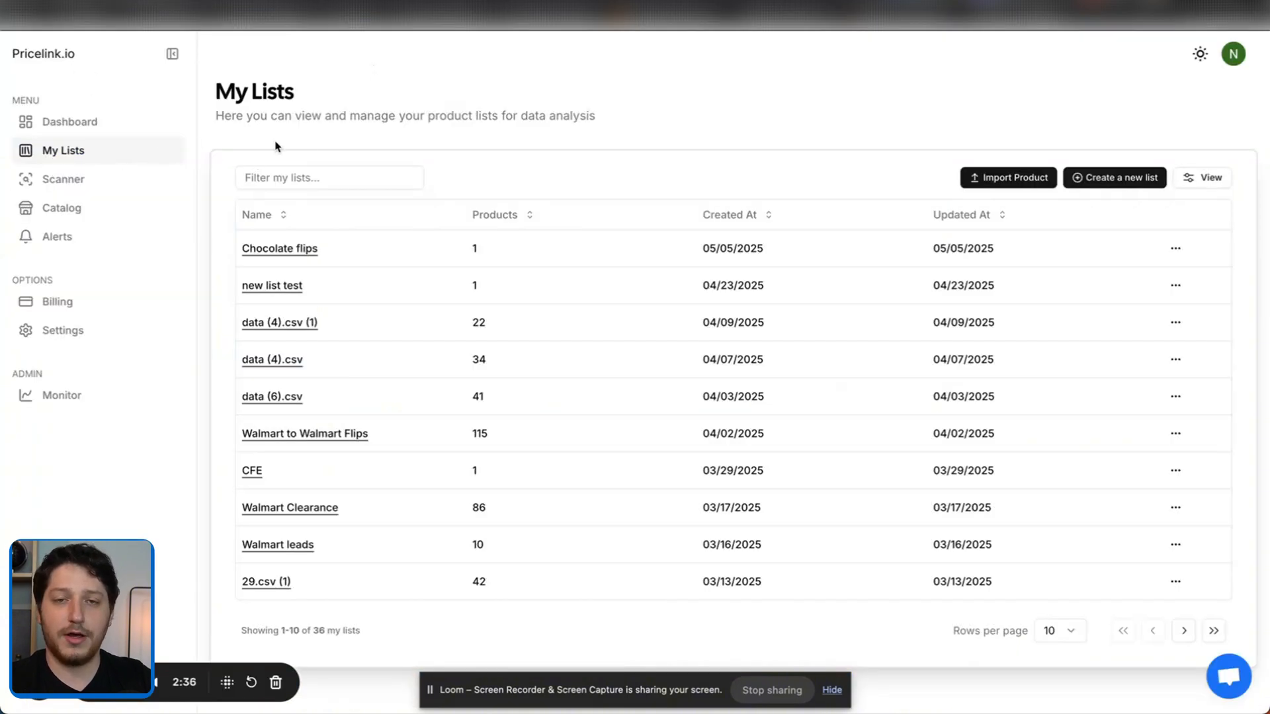
Switch to the Walmart website and search for "lego".
left_click(651, 12)
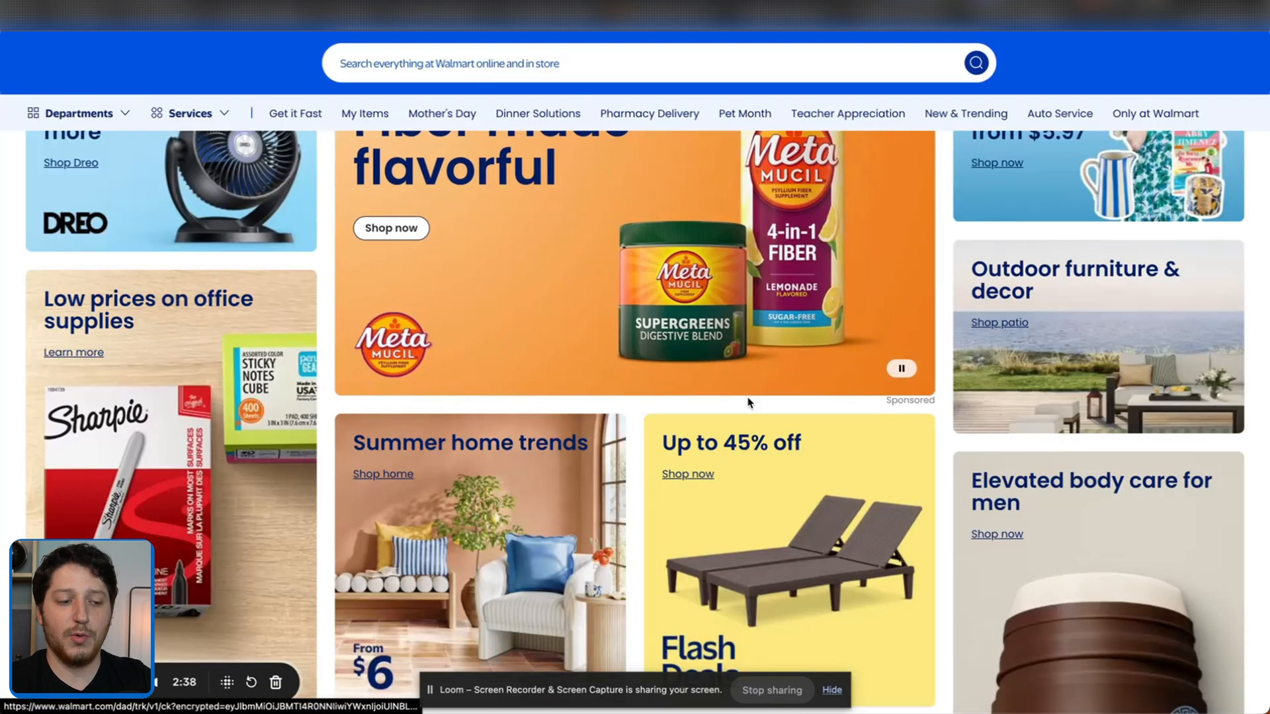
scroll(752, 403, "down", 1)
scroll(751, 403, "up", 1)
left_click(342, 62)
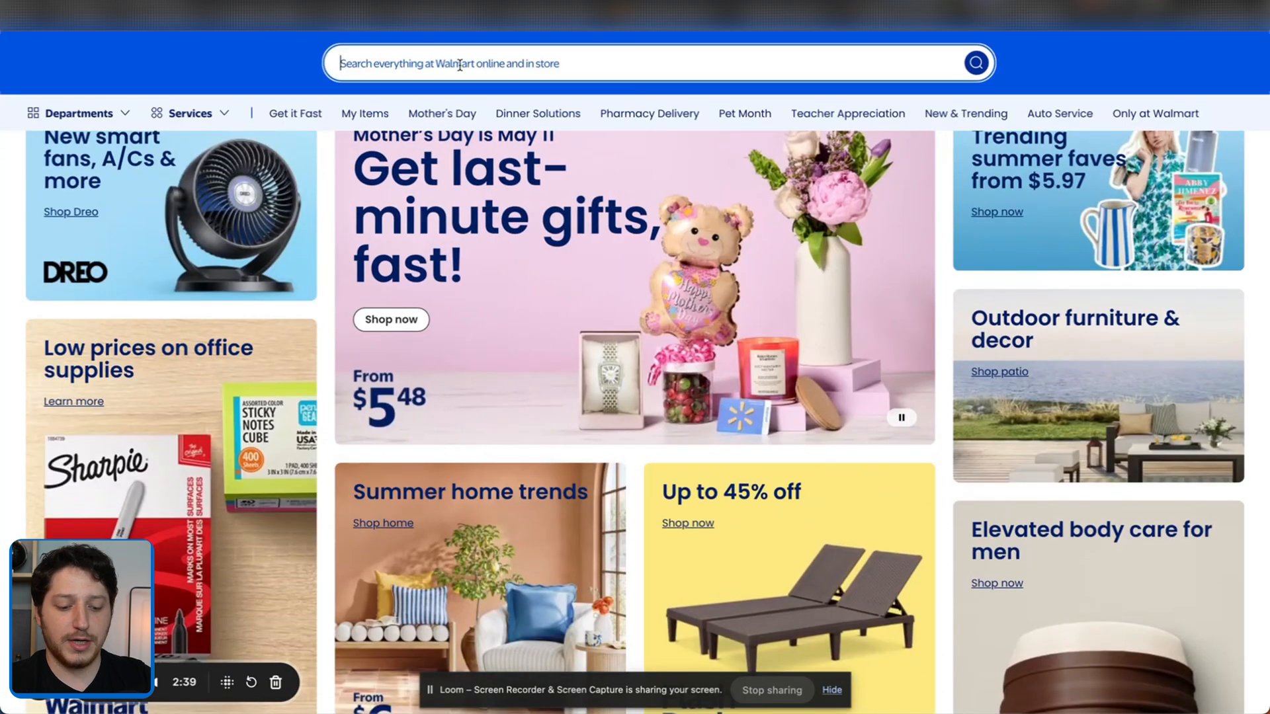
type("lego")
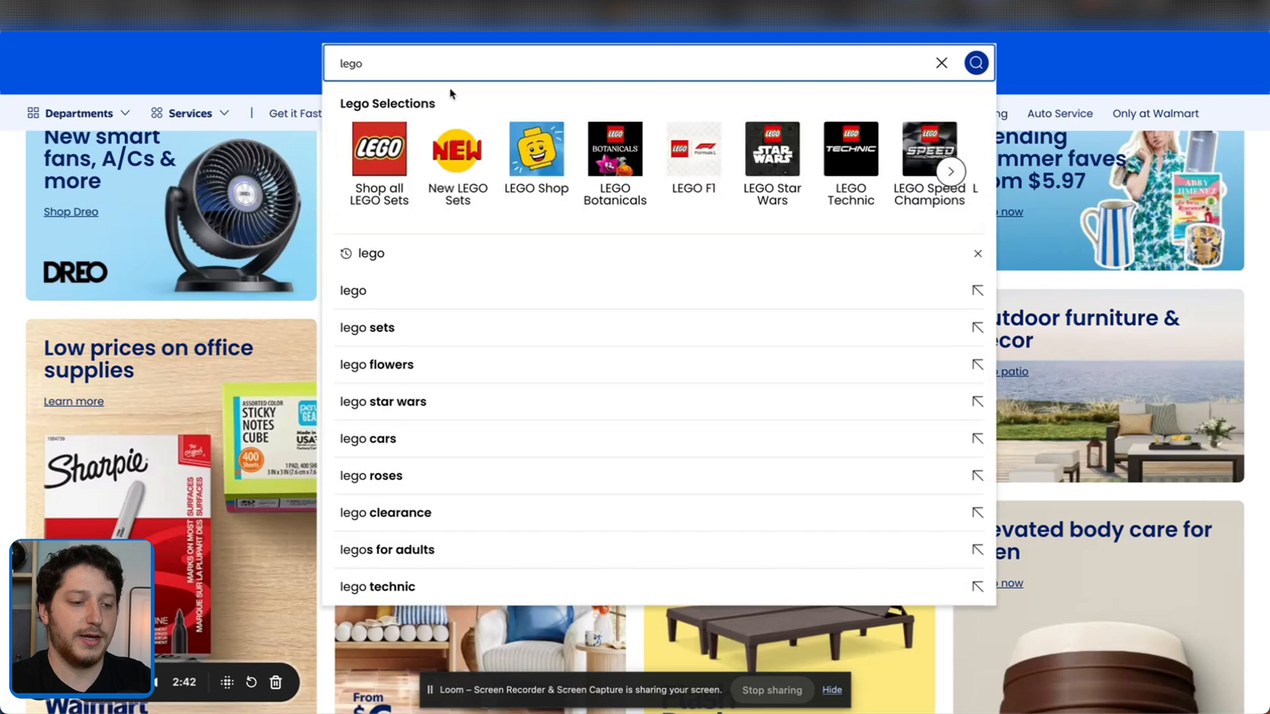
left_click(396, 262)
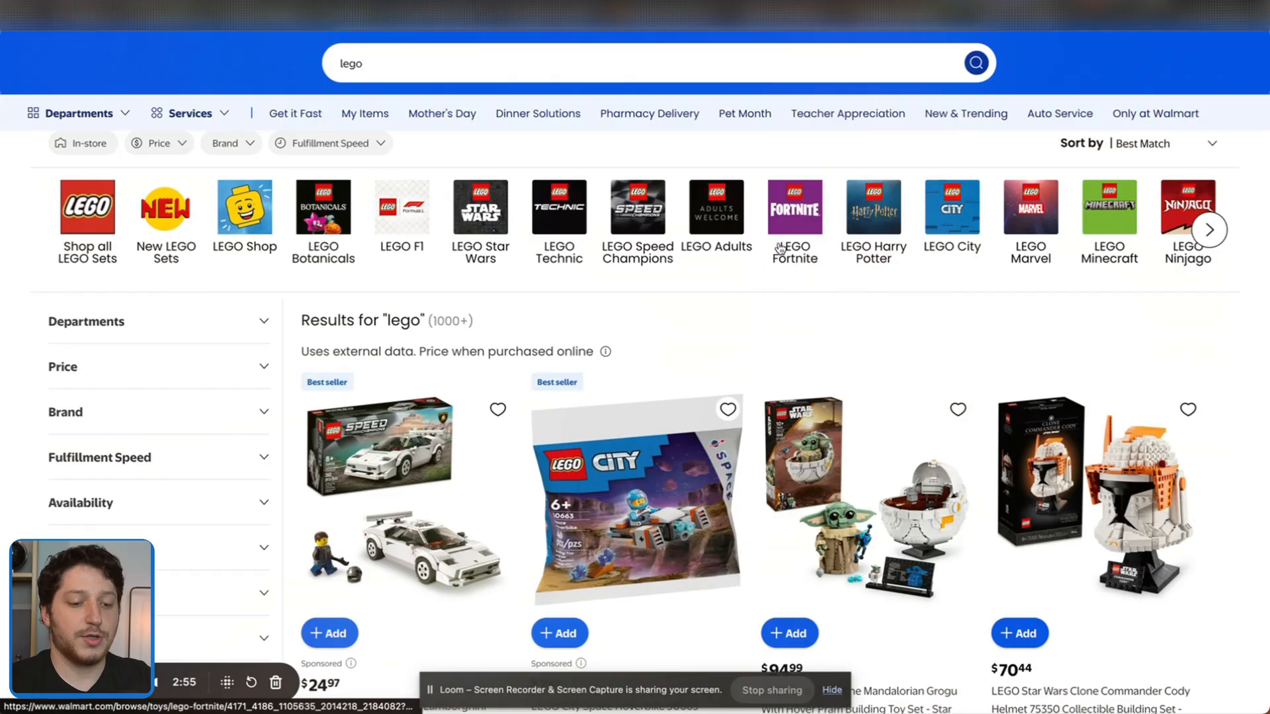
Open the LEGO Star Wars: The Mandalorian Grogu With Hover Pram product page from the search results.
scroll(727, 252, "down", 5)
scroll(695, 258, "down", 3)
scroll(695, 258, "up", 2)
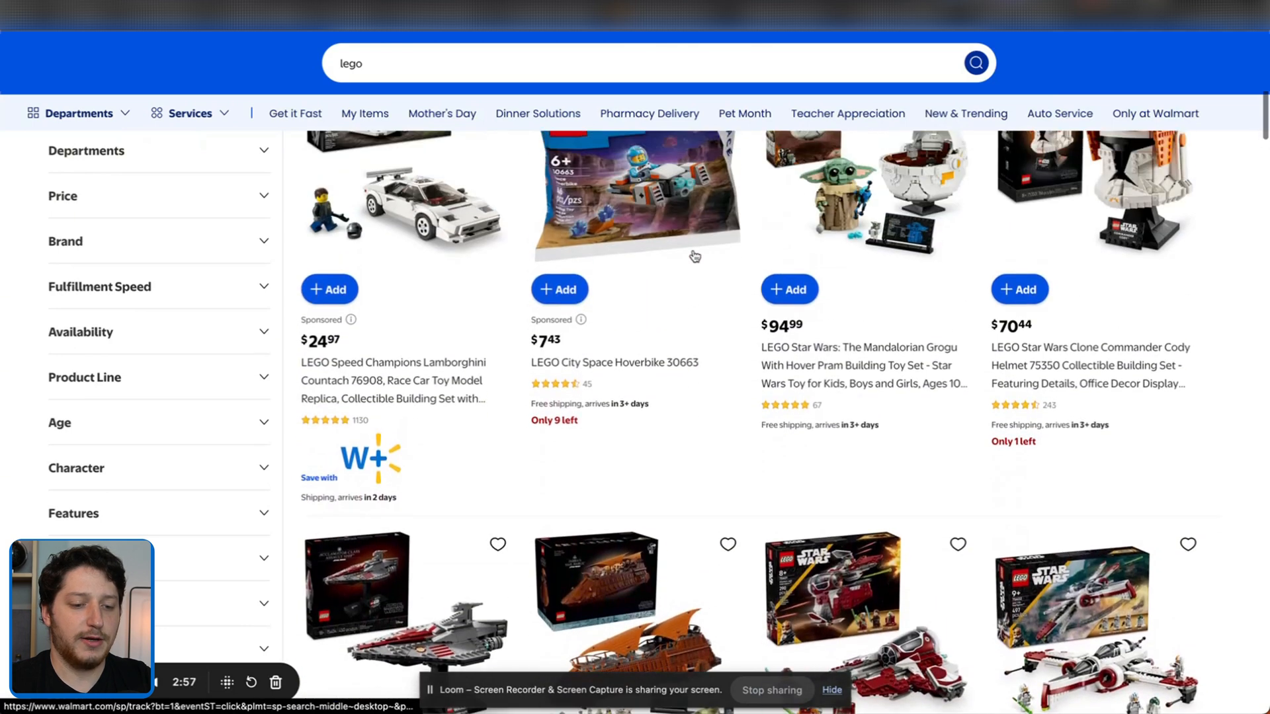
left_click(856, 188)
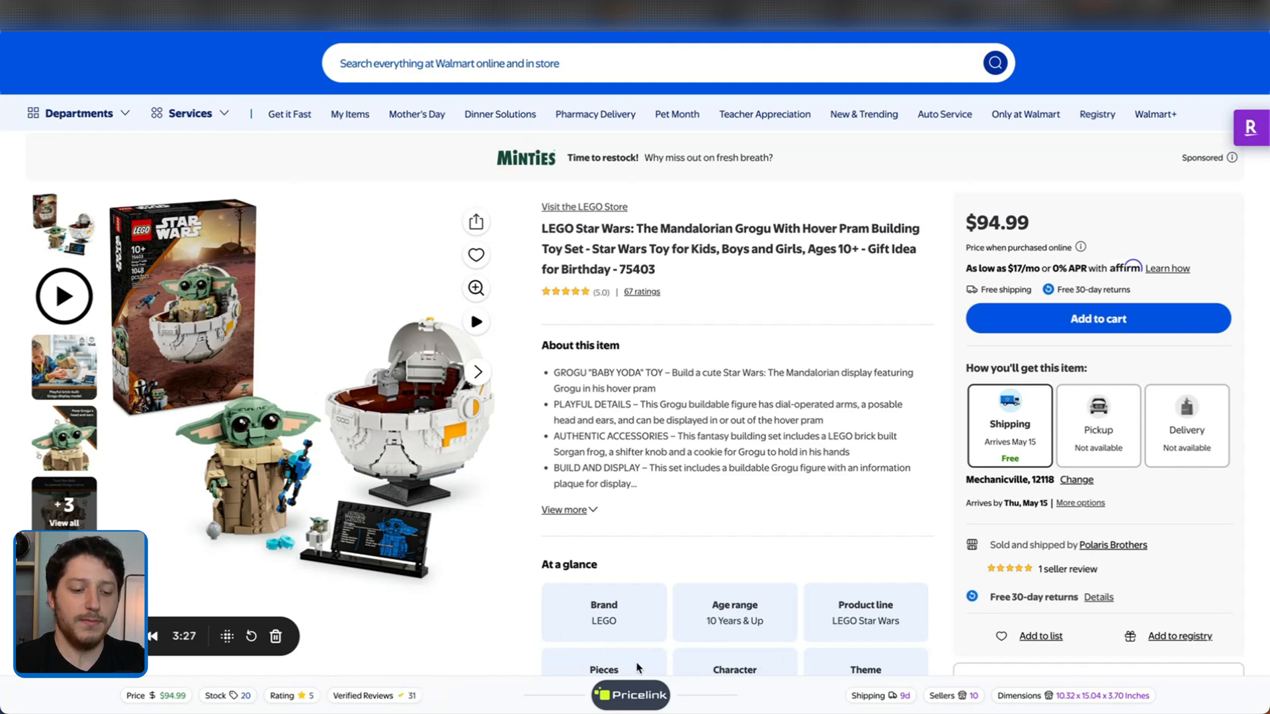
Open the Pricelink details for the Grogu set and review its charts, seller offers, profit calculator and alerts.
left_click(623, 696)
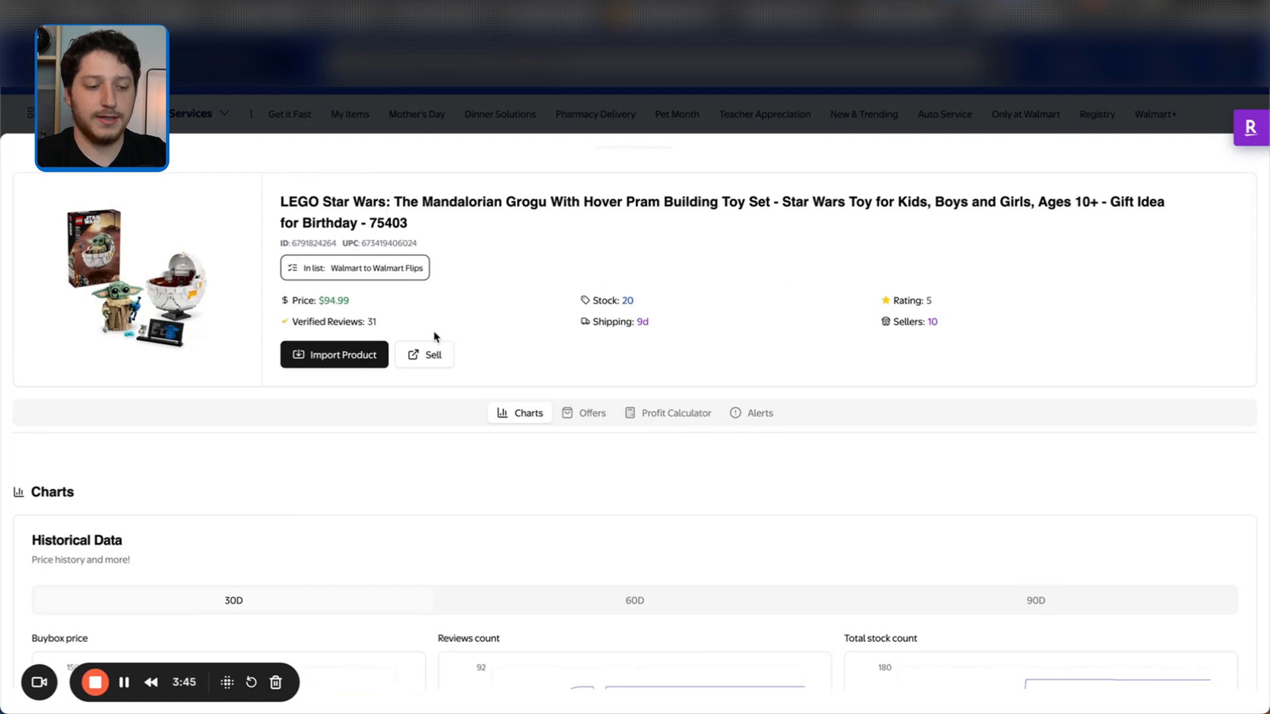
scroll(433, 335, "down", 4)
scroll(434, 336, "up", 1)
scroll(434, 336, "down", 6)
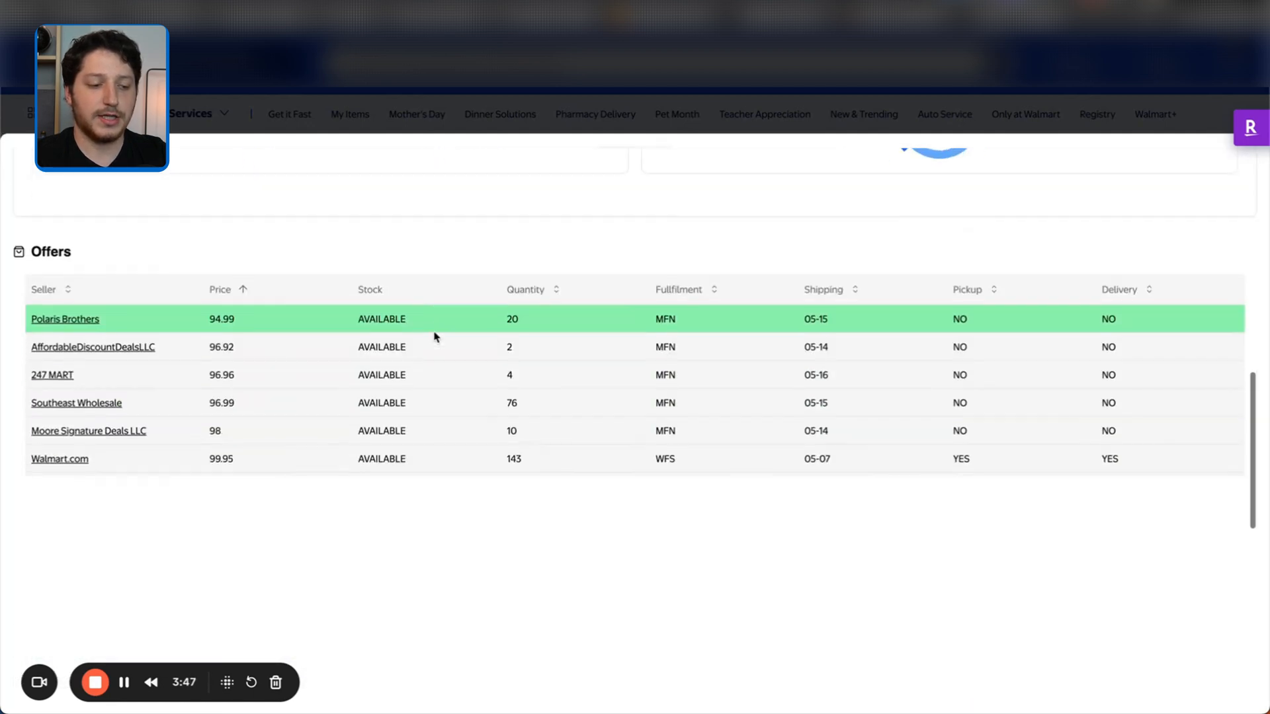
scroll(434, 335, "down", 2)
scroll(433, 336, "up", 2)
scroll(137, 385, "down", 1)
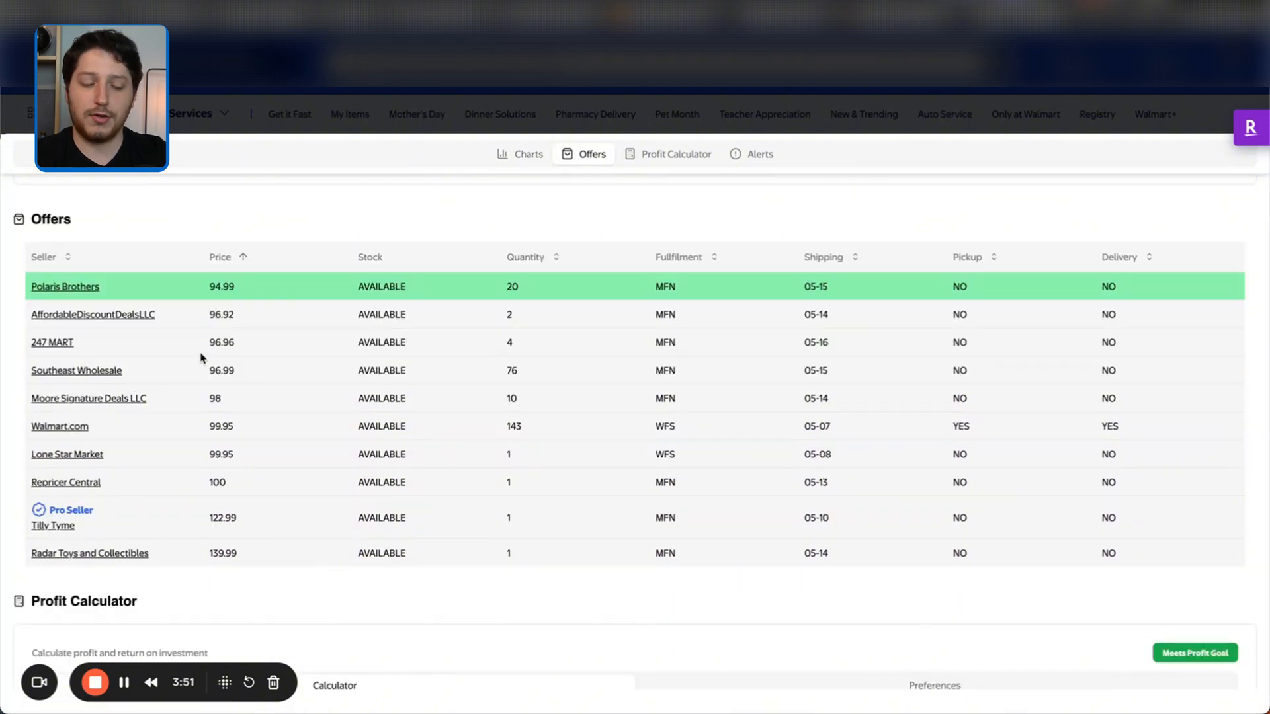
scroll(202, 358, "down", 6)
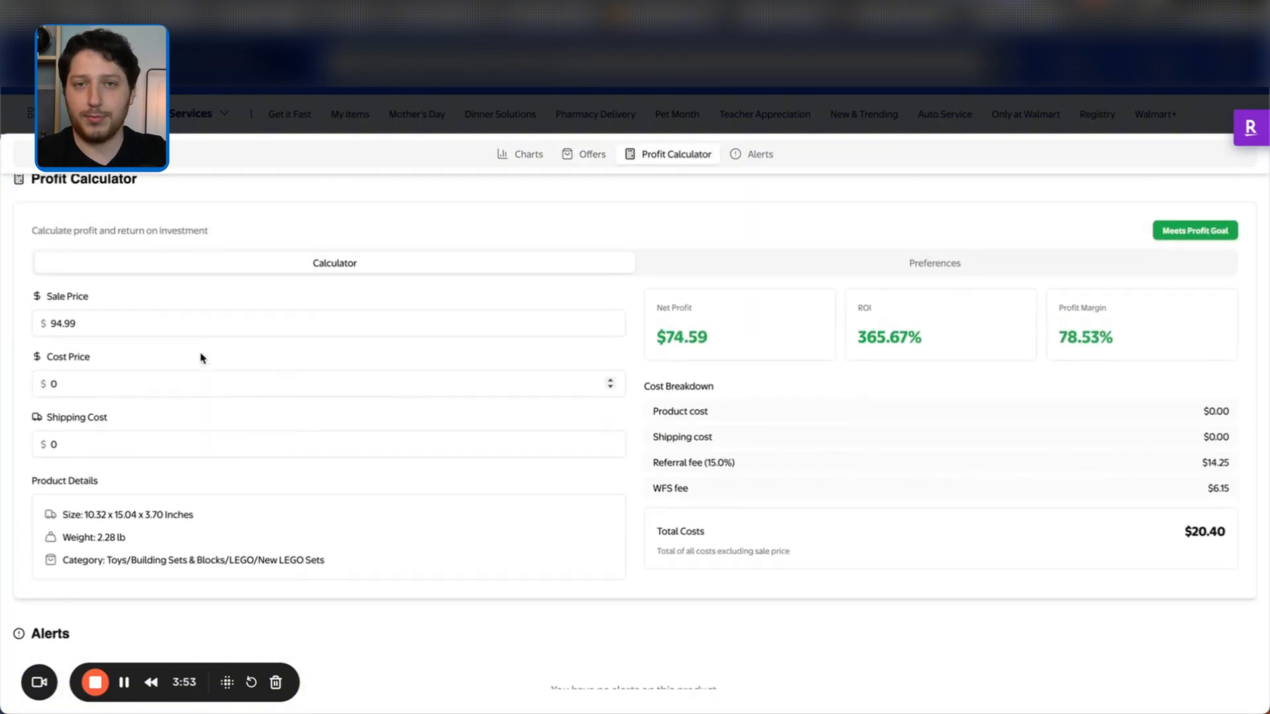
scroll(199, 352, "down", 1)
scroll(307, 538, "up", 6)
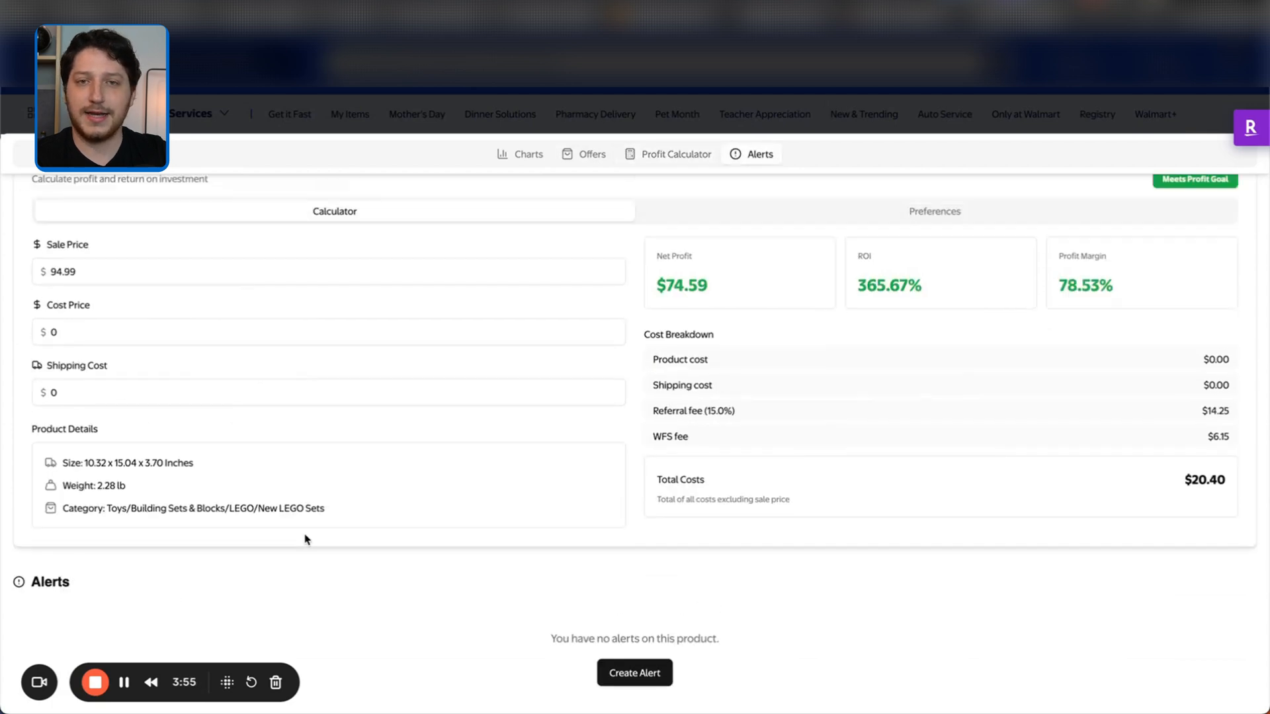
scroll(306, 538, "up", 10)
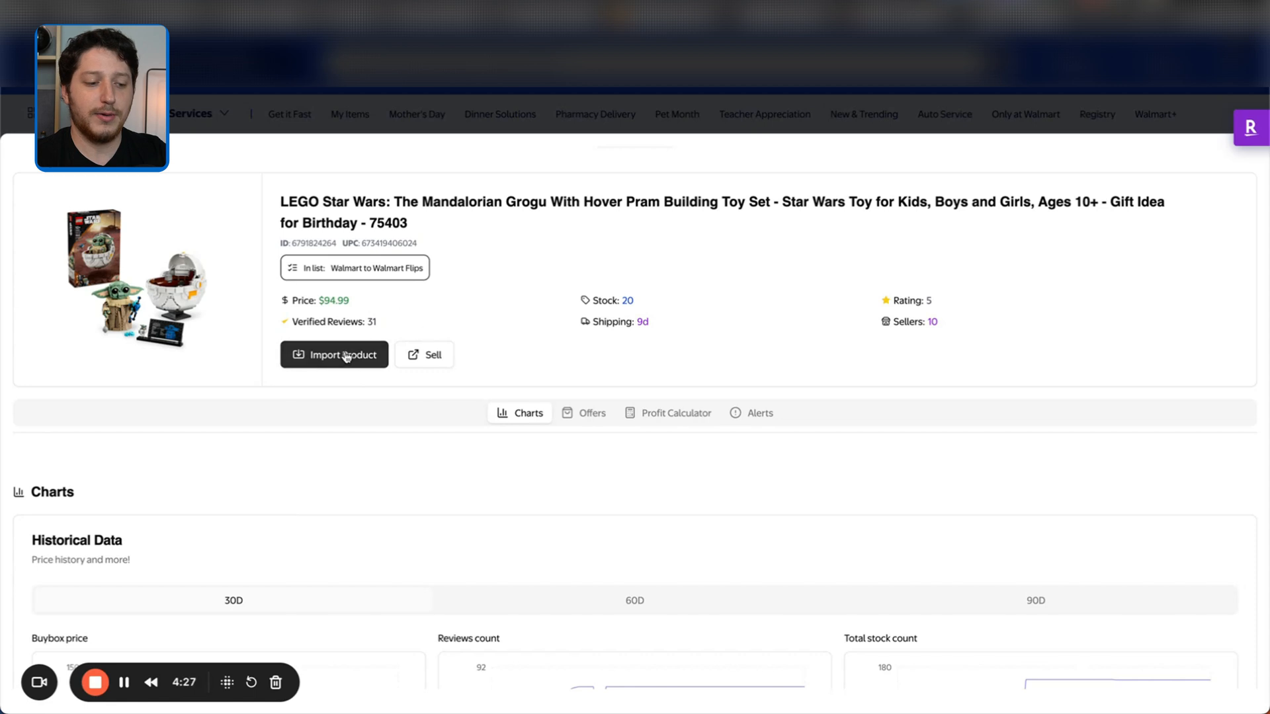
Import the Grogu set into a newly created list named "test 3", leaving the source price blank.
scroll(346, 357, "down", 1)
left_click(322, 330)
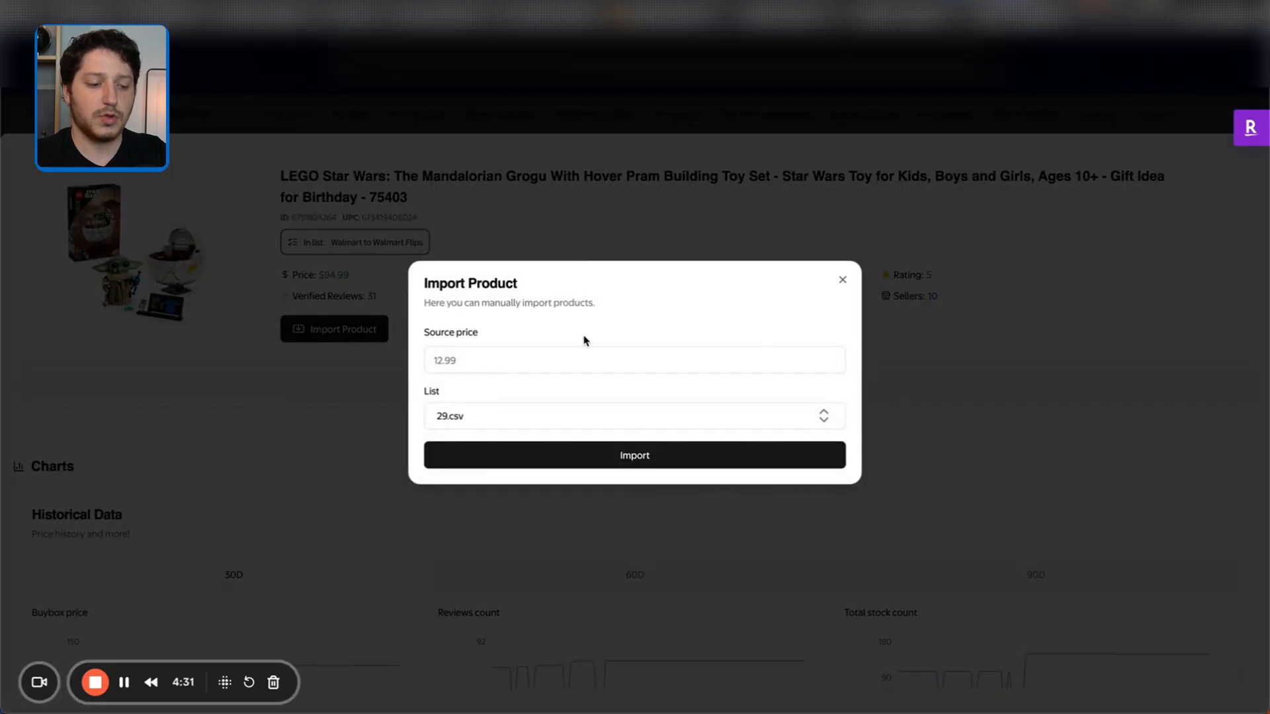
left_click(447, 418)
scroll(509, 510, "down", 5)
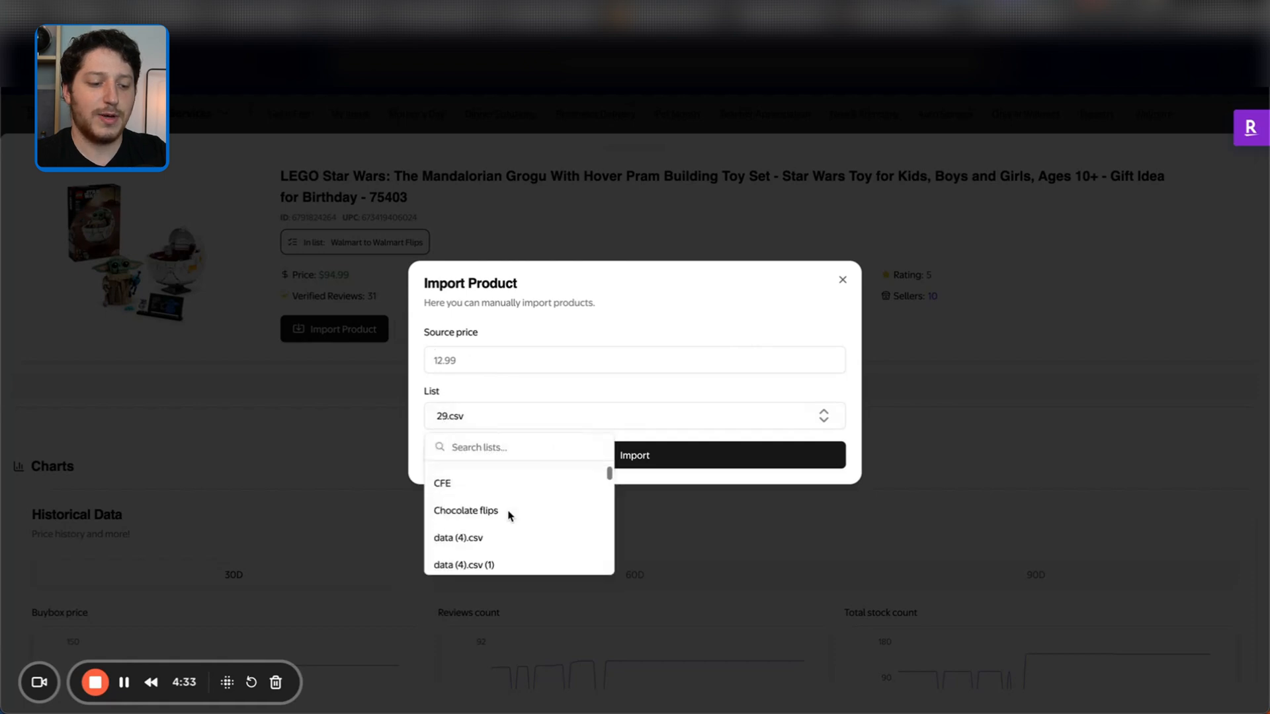
scroll(510, 513, "up", 5)
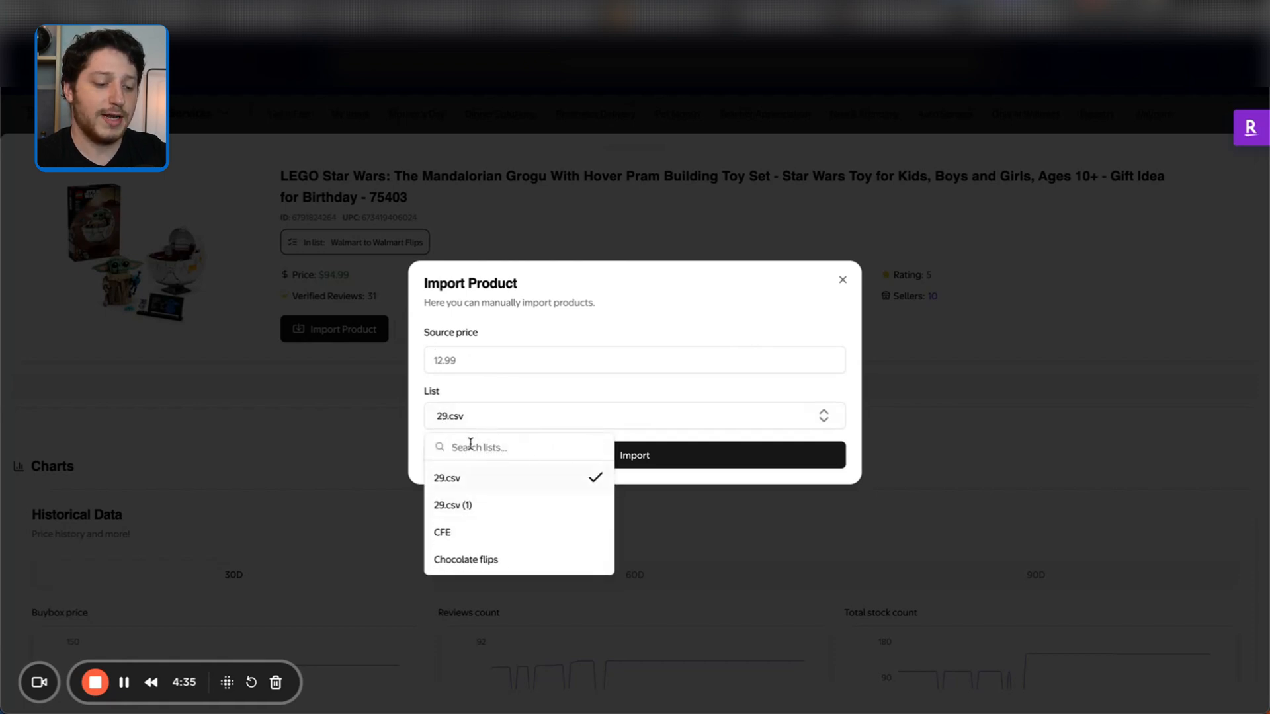
type("test 3")
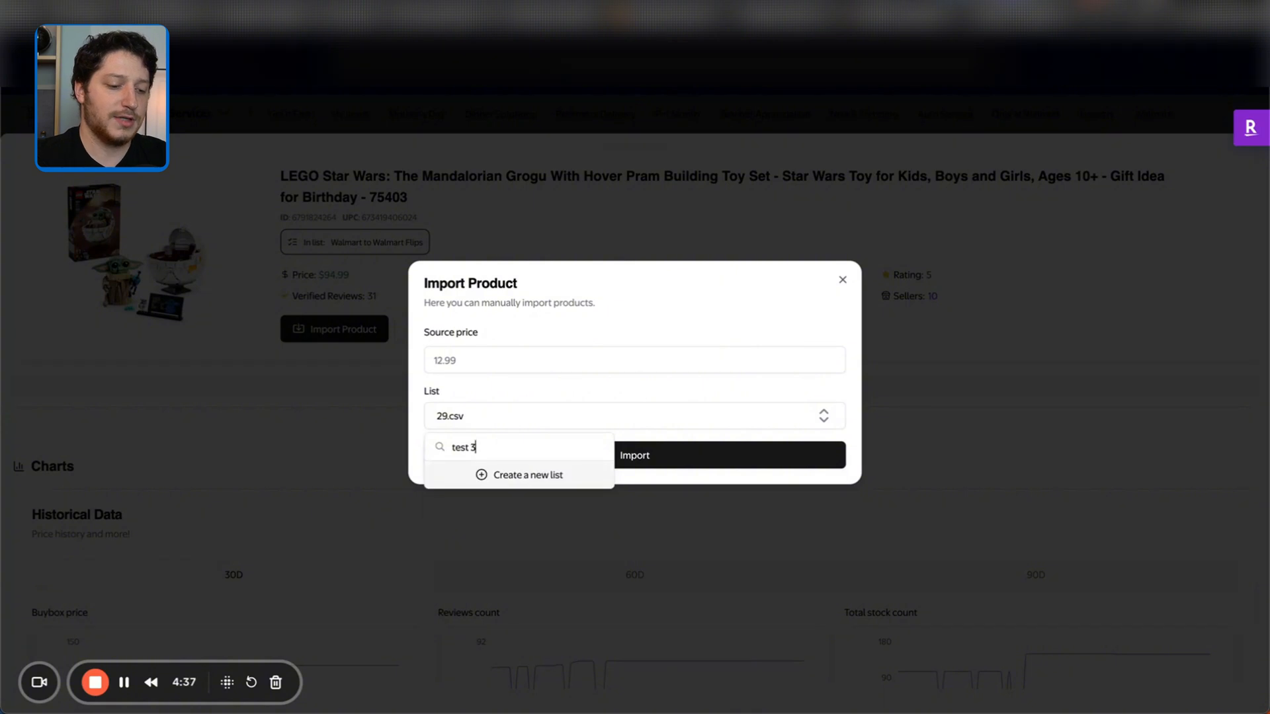
left_click(497, 473)
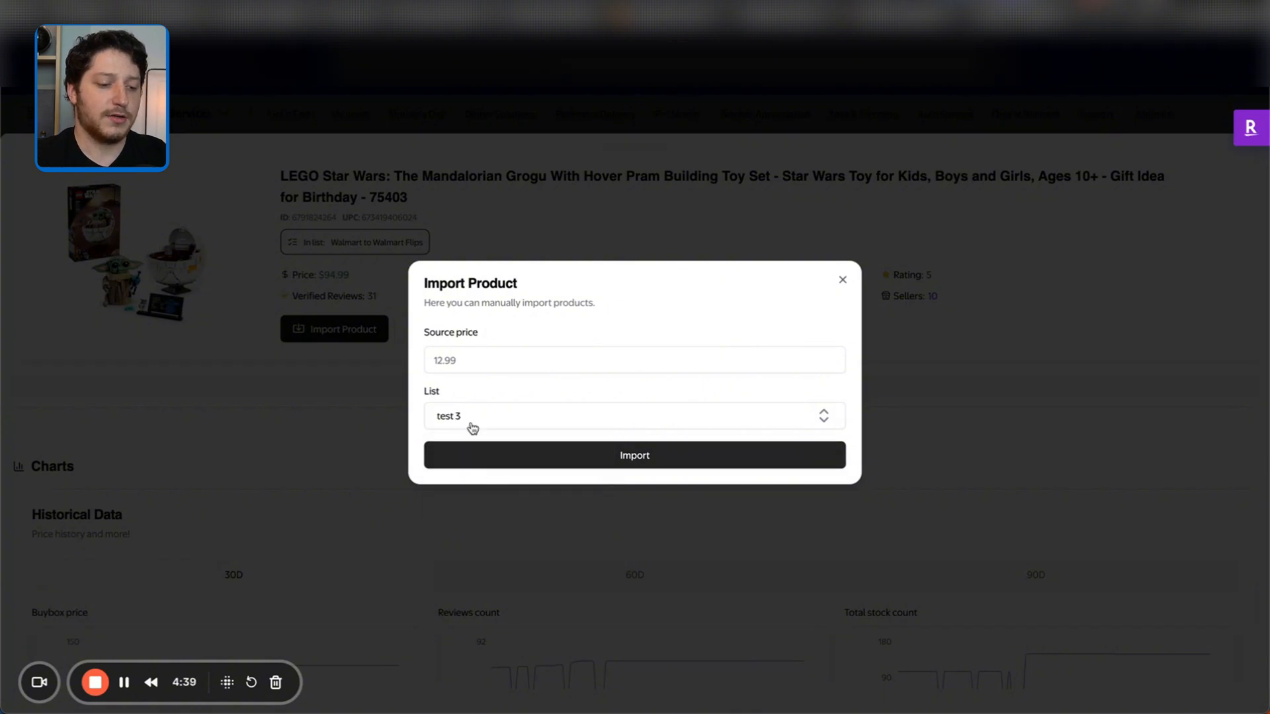
left_click(630, 455)
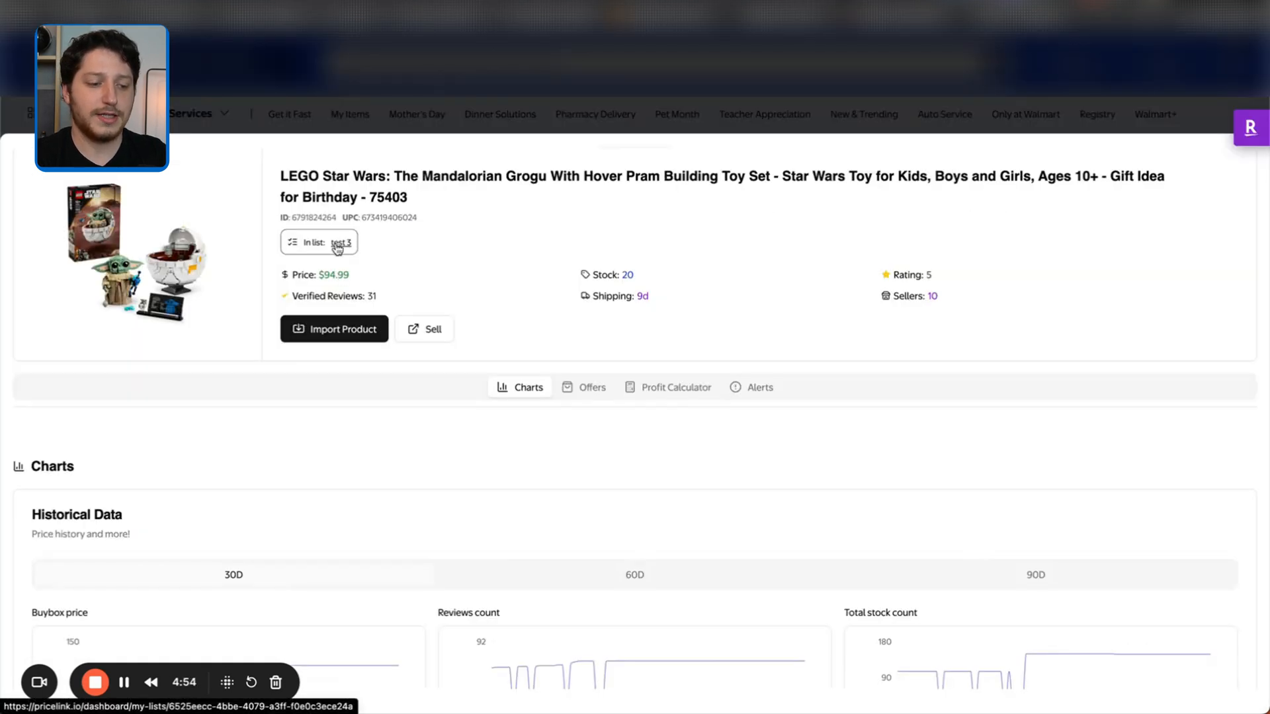
Open the product's test 3 list in Pricelink, and go from there to the Walmart to Walmart Flips list.
left_click(345, 243)
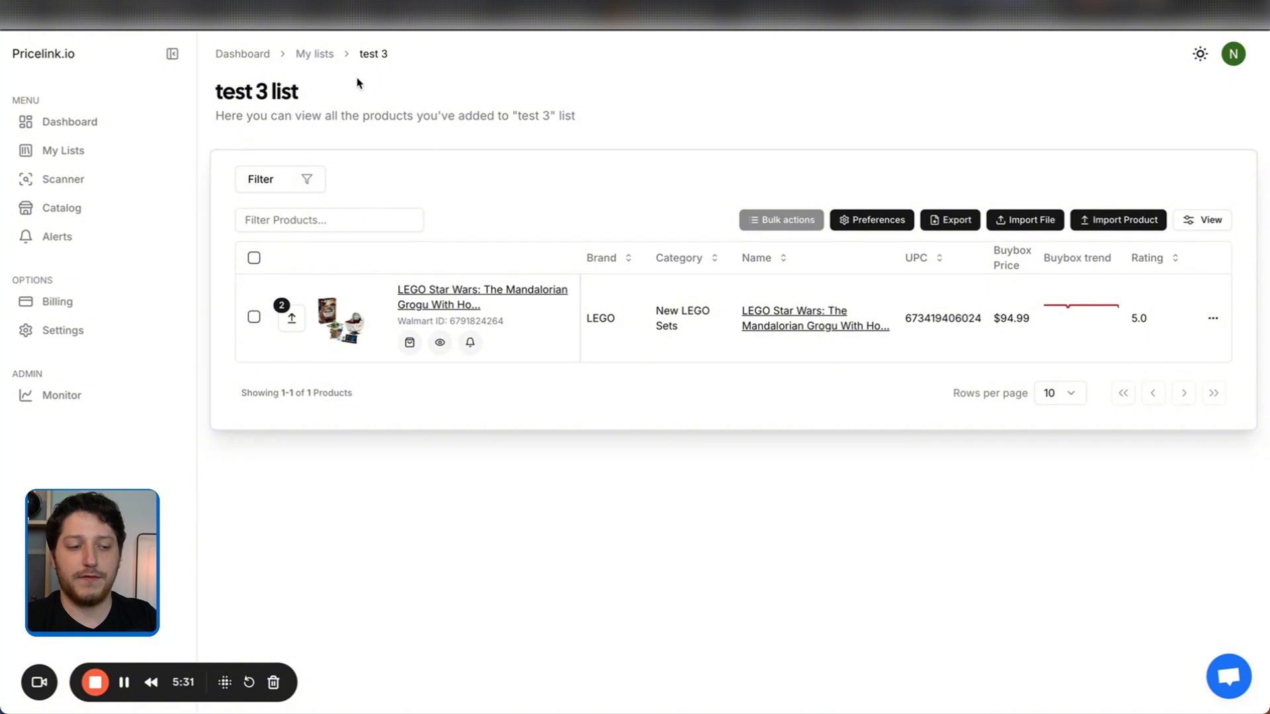
left_click(314, 53)
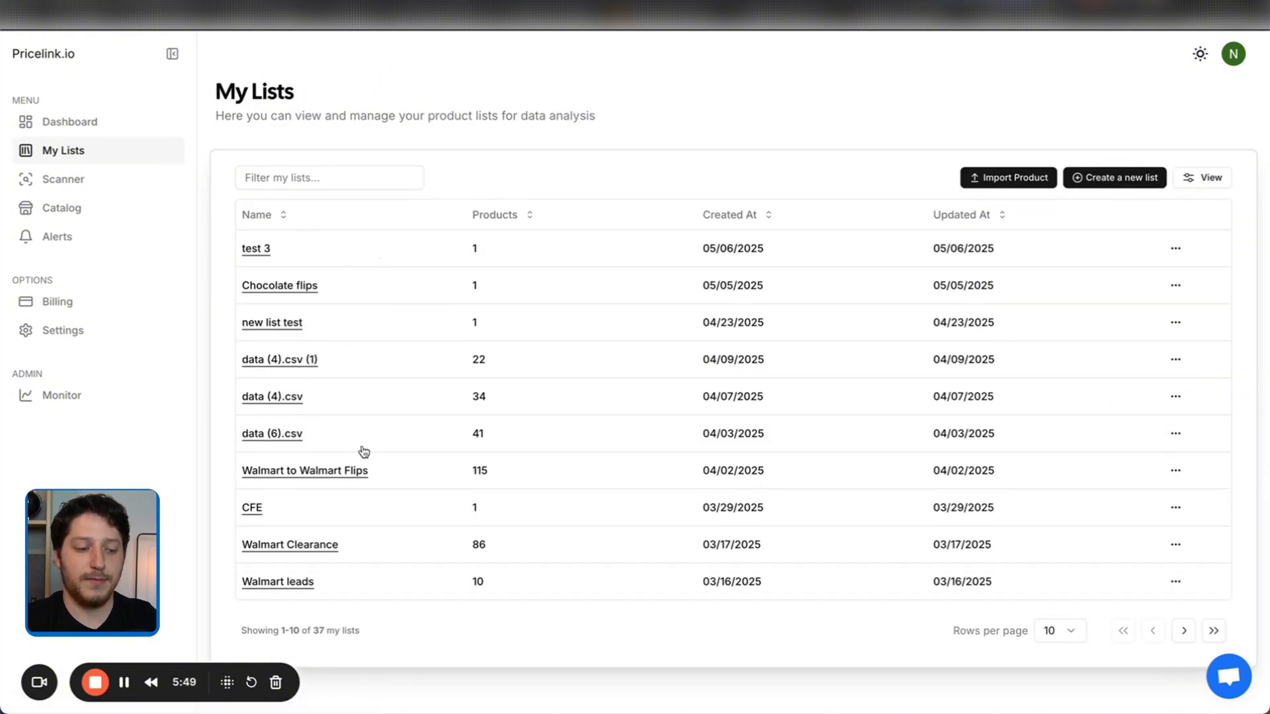
left_click(280, 474)
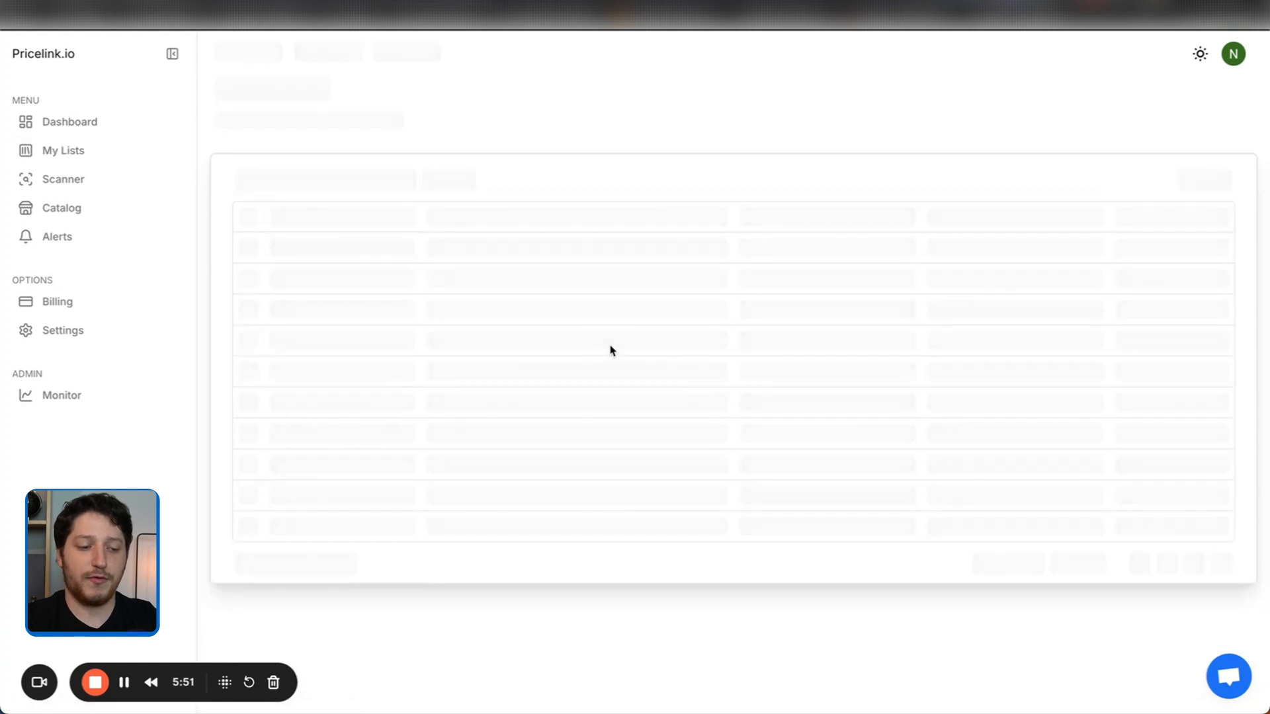
Look through the product rows and data columns of the Walmart to Walmart Flips list.
scroll(527, 391, "down", 8)
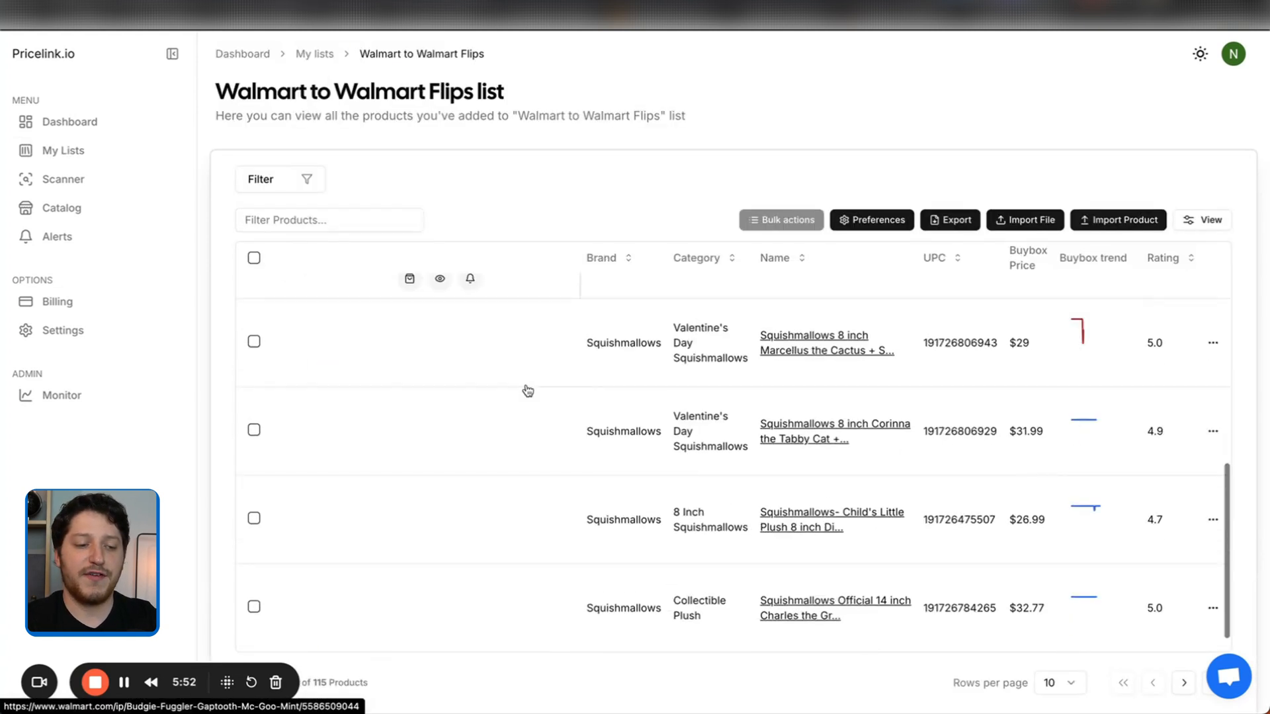
scroll(527, 390, "up", 5)
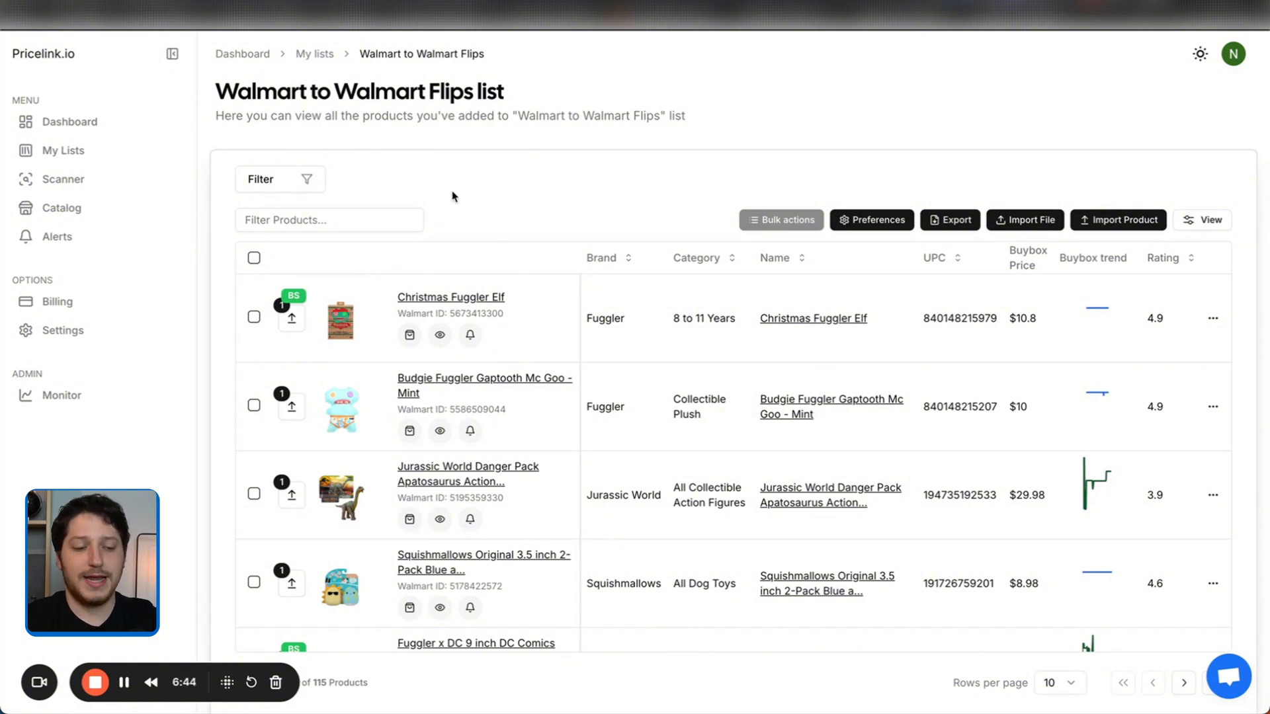
scroll(598, 391, "down", 10)
scroll(598, 389, "up", 10)
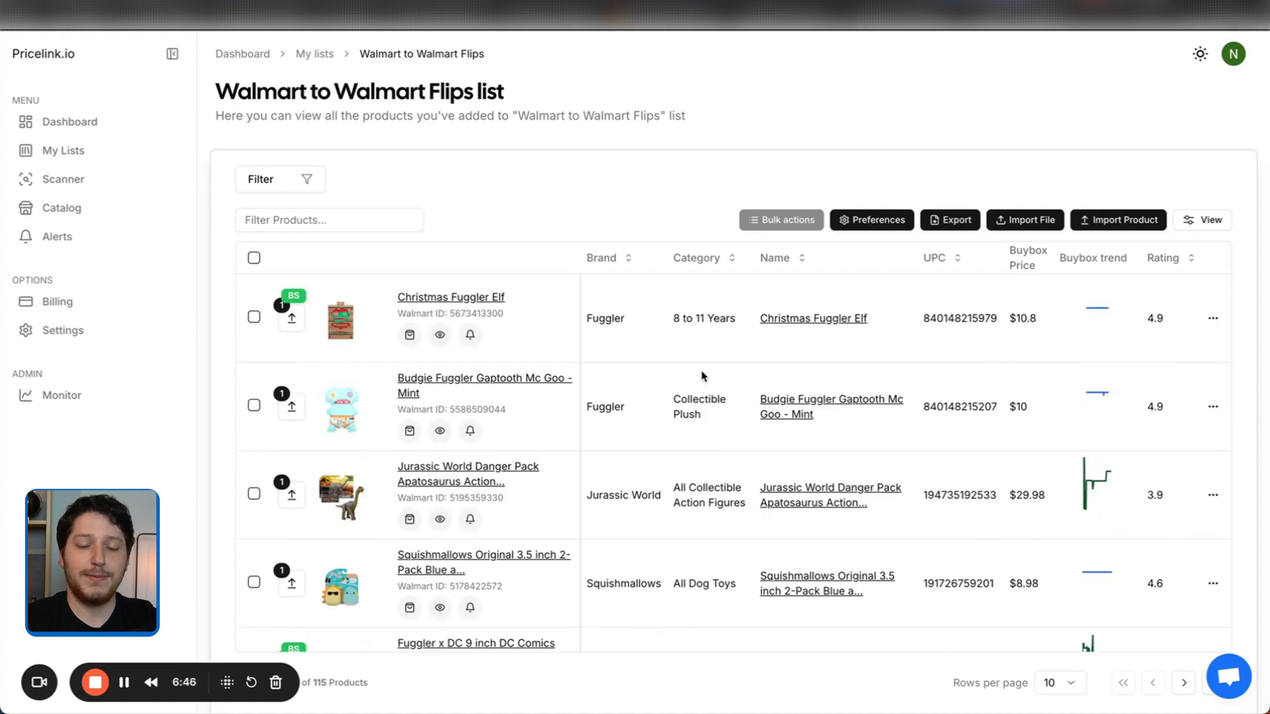
scroll(739, 390, "right", 10)
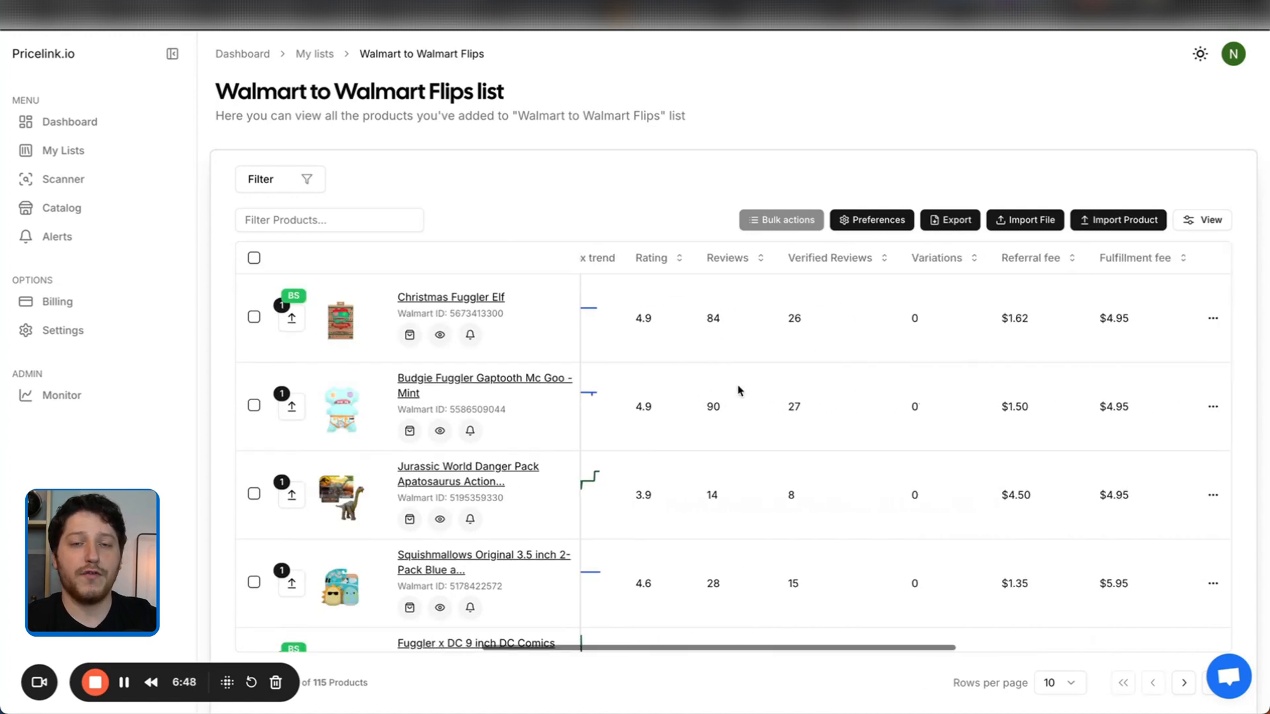
scroll(739, 391, "right", 5)
scroll(739, 390, "left", 15)
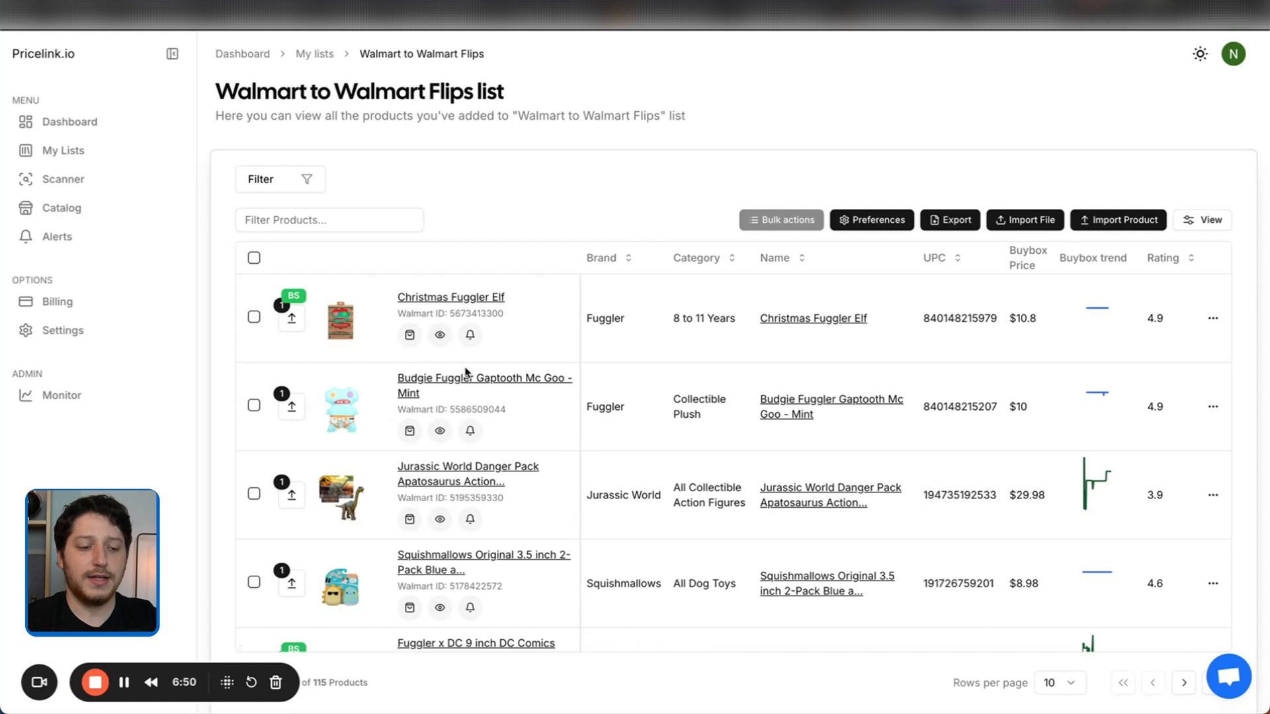
scroll(465, 372, "down", 2)
scroll(465, 368, "up", 2)
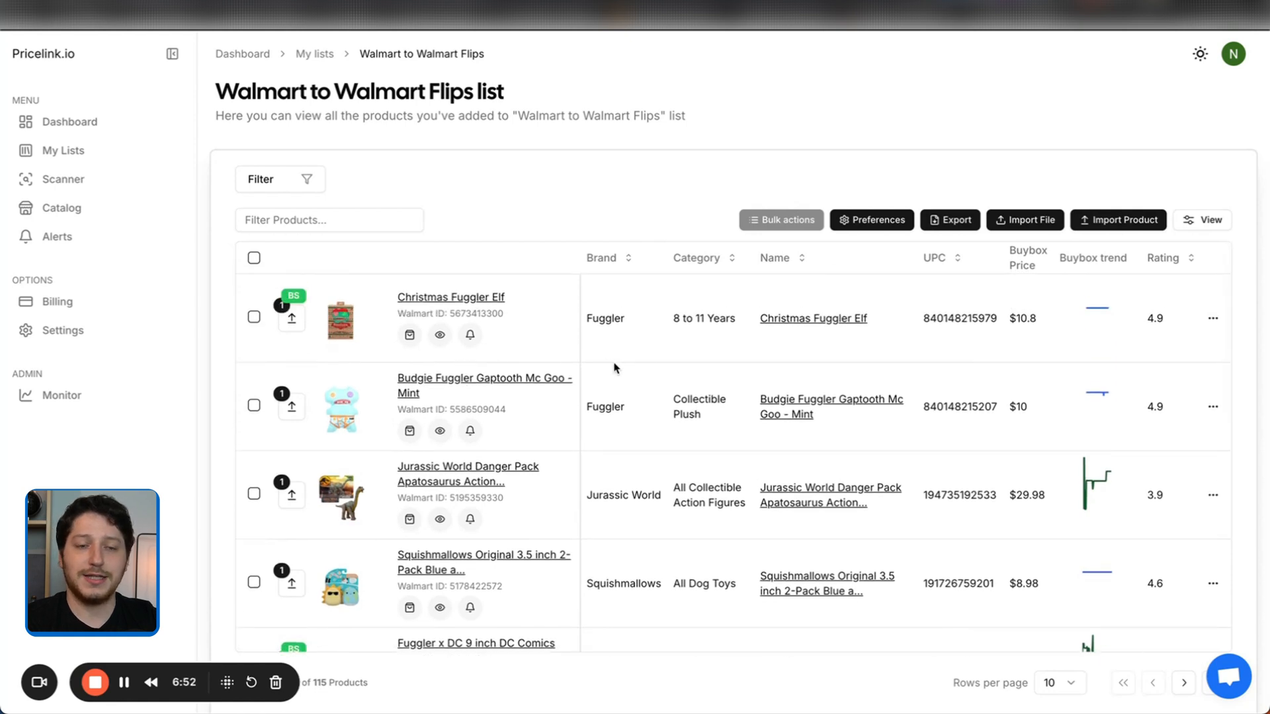
Expand the Christmas Fuggler Elf's seller offers to check price, stock, quantity and fulfillment, and collapse them again.
left_click(293, 328)
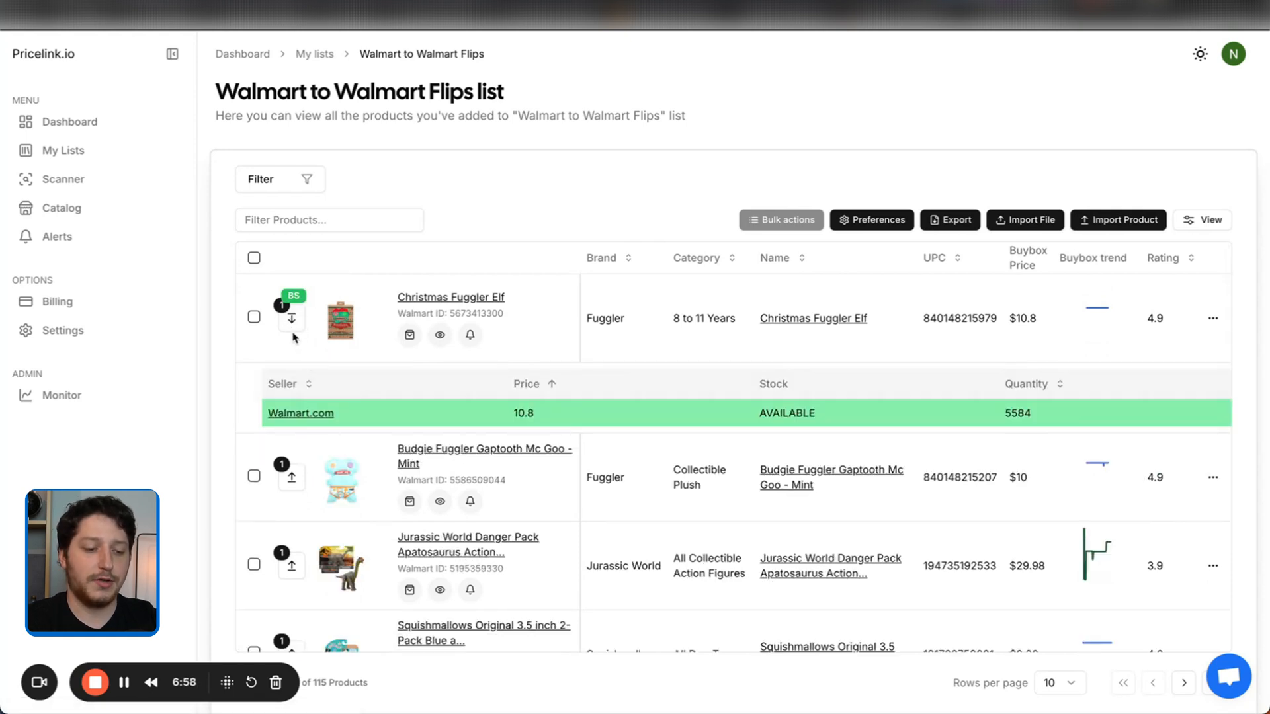
scroll(598, 415, "right", 3)
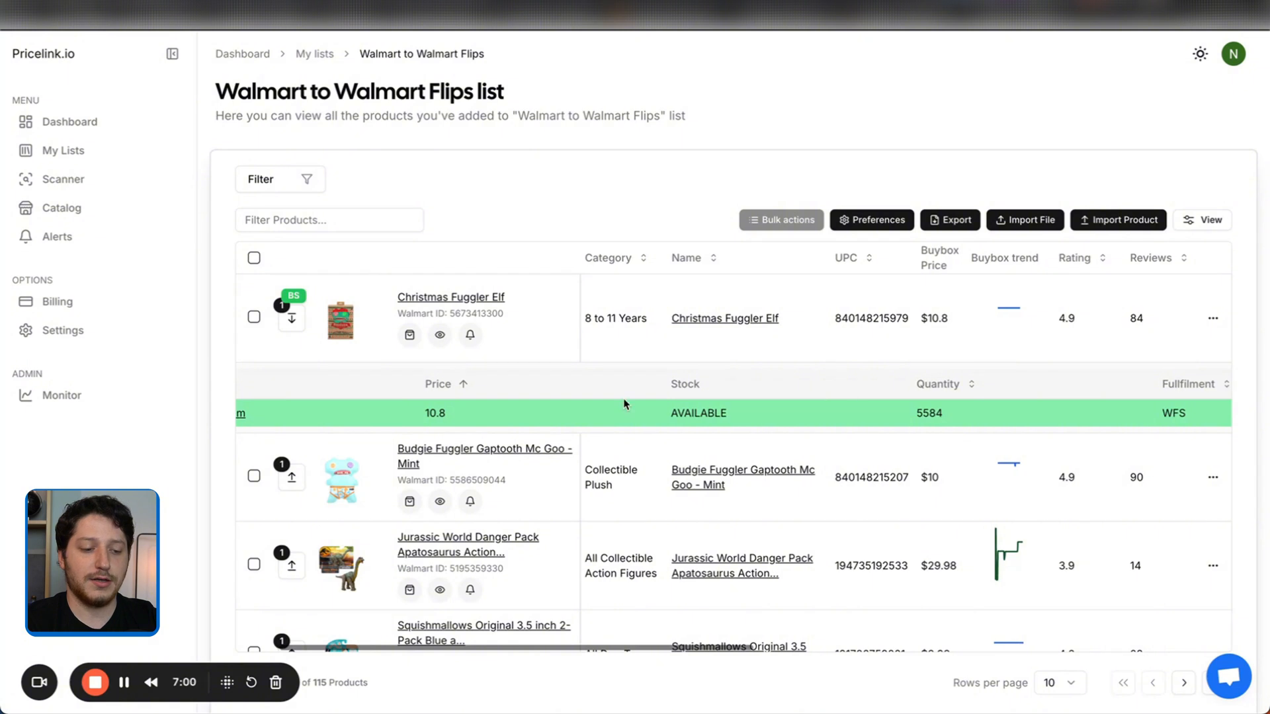
left_click(293, 328)
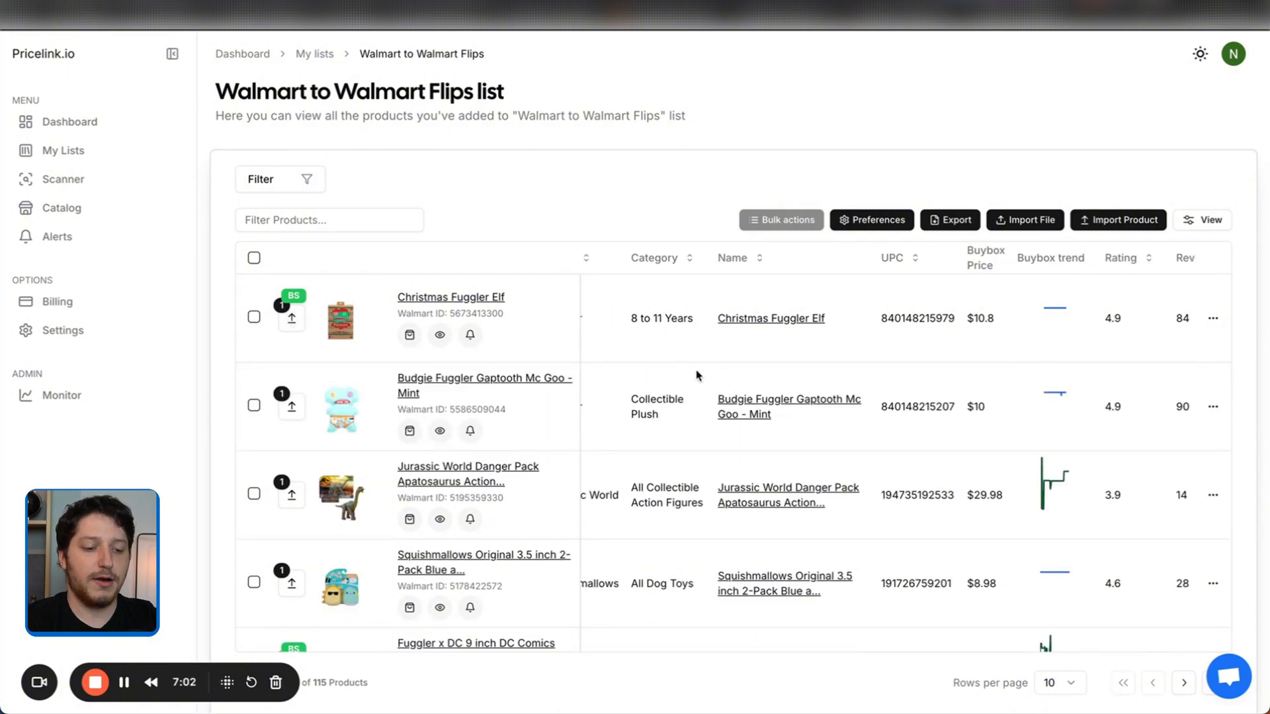
scroll(697, 368, "left", 2)
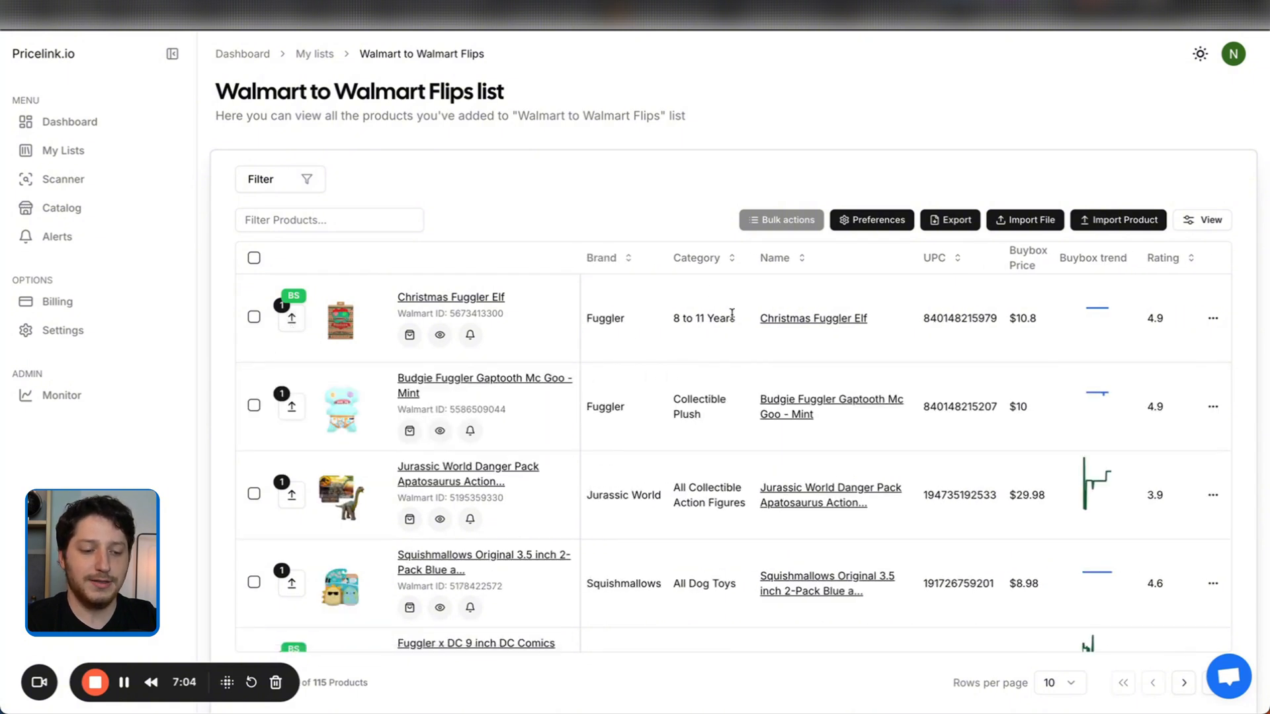
Examine the list's buybox price, reviews, fees, size, cost, net profit, profit margin, ROI and last-updated columns.
scroll(886, 329, "right", 3)
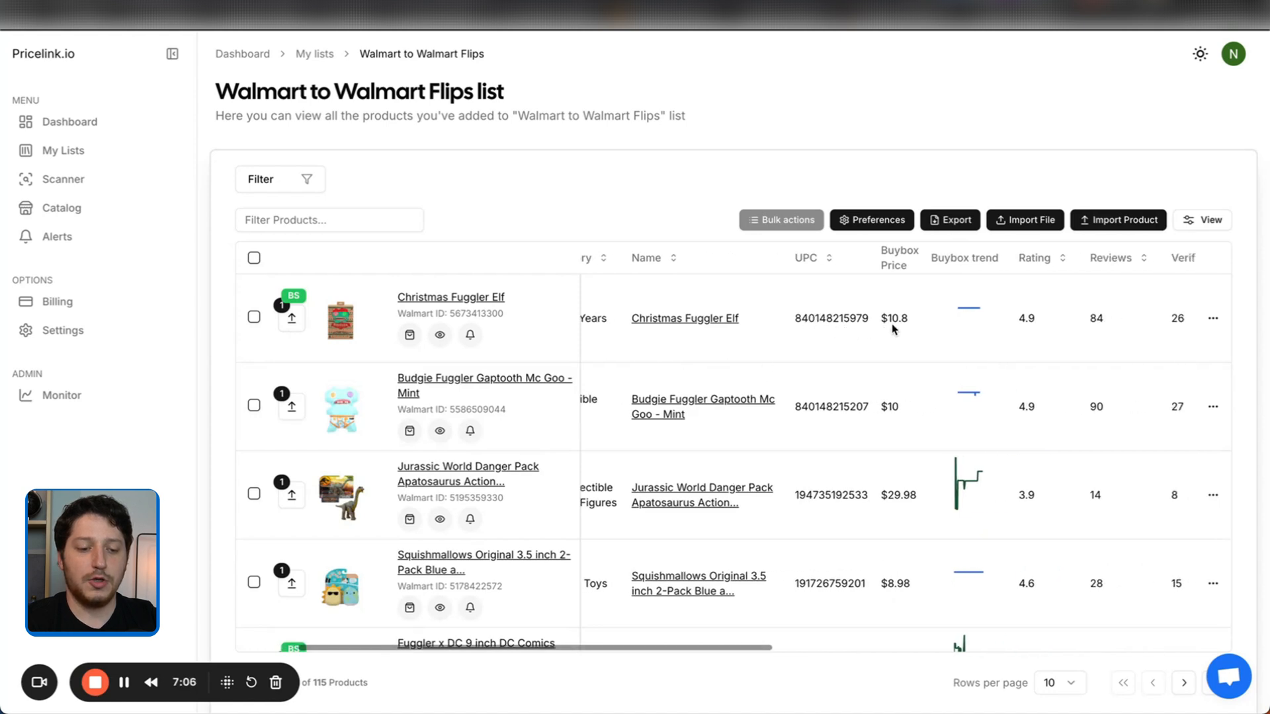
scroll(923, 329, "right", 2)
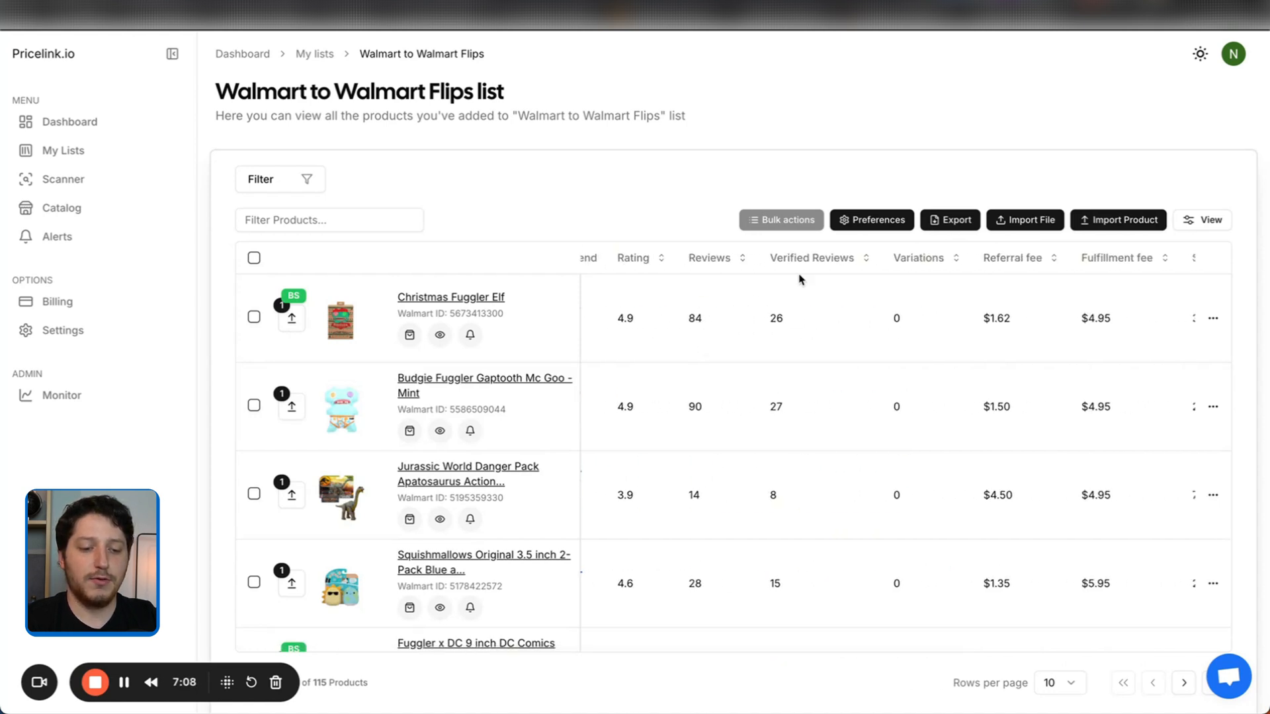
scroll(802, 328, "right", 5)
scroll(785, 317, "left", 1)
scroll(802, 317, "right", 2)
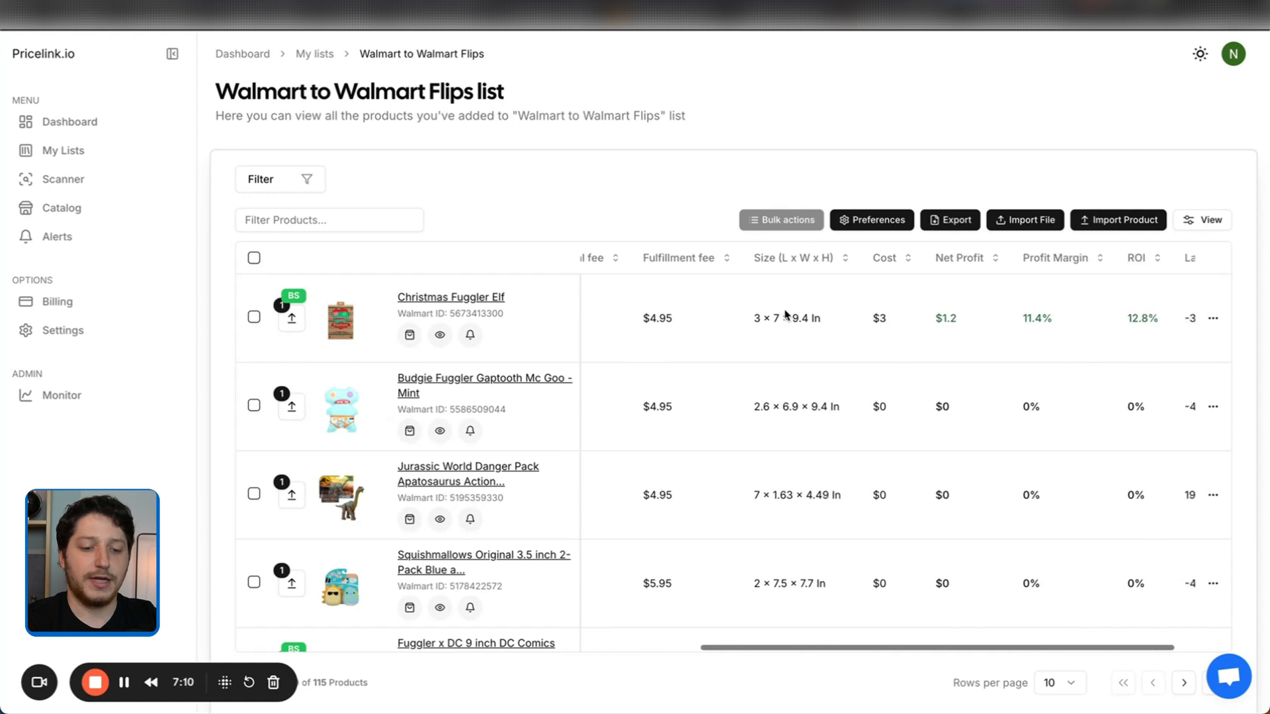
scroll(944, 316, "right", 1)
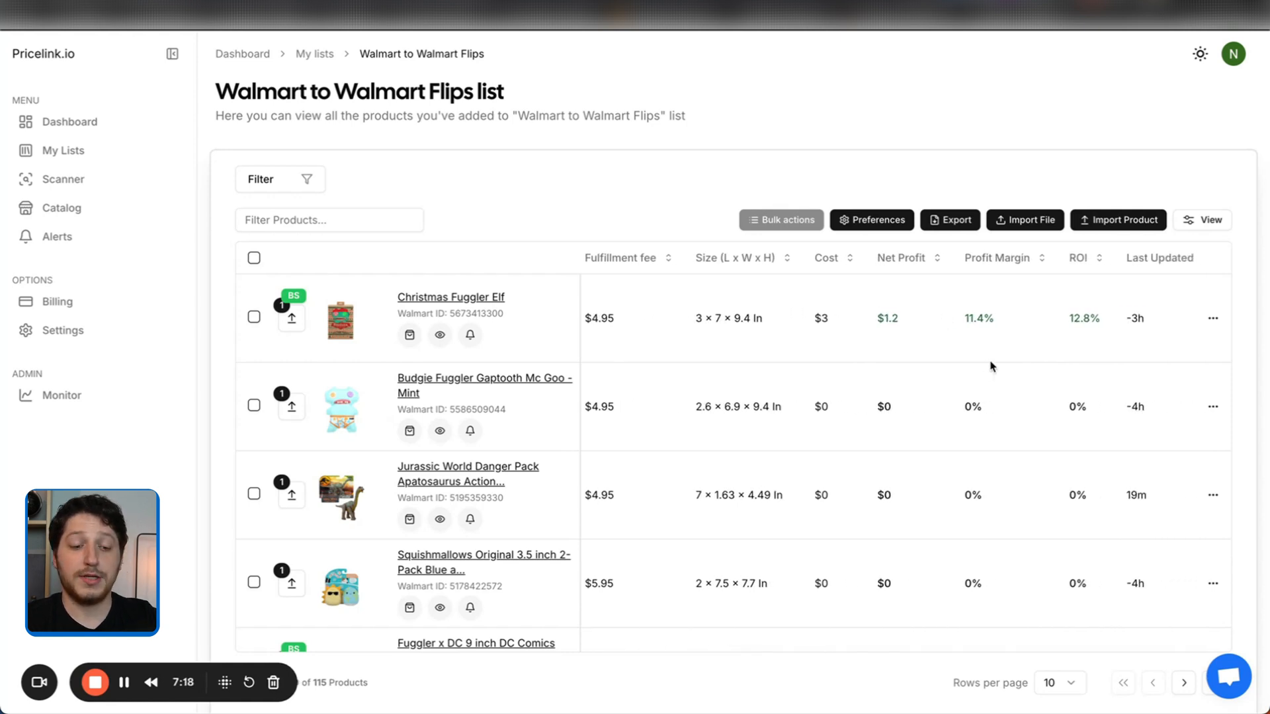
Edit the personal cost of the Budgie Fuggler Gaptooth Mc Goo - Mint and save it.
scroll(1046, 384, "down", 1)
scroll(1046, 383, "down", 1)
scroll(919, 397, "up", 1)
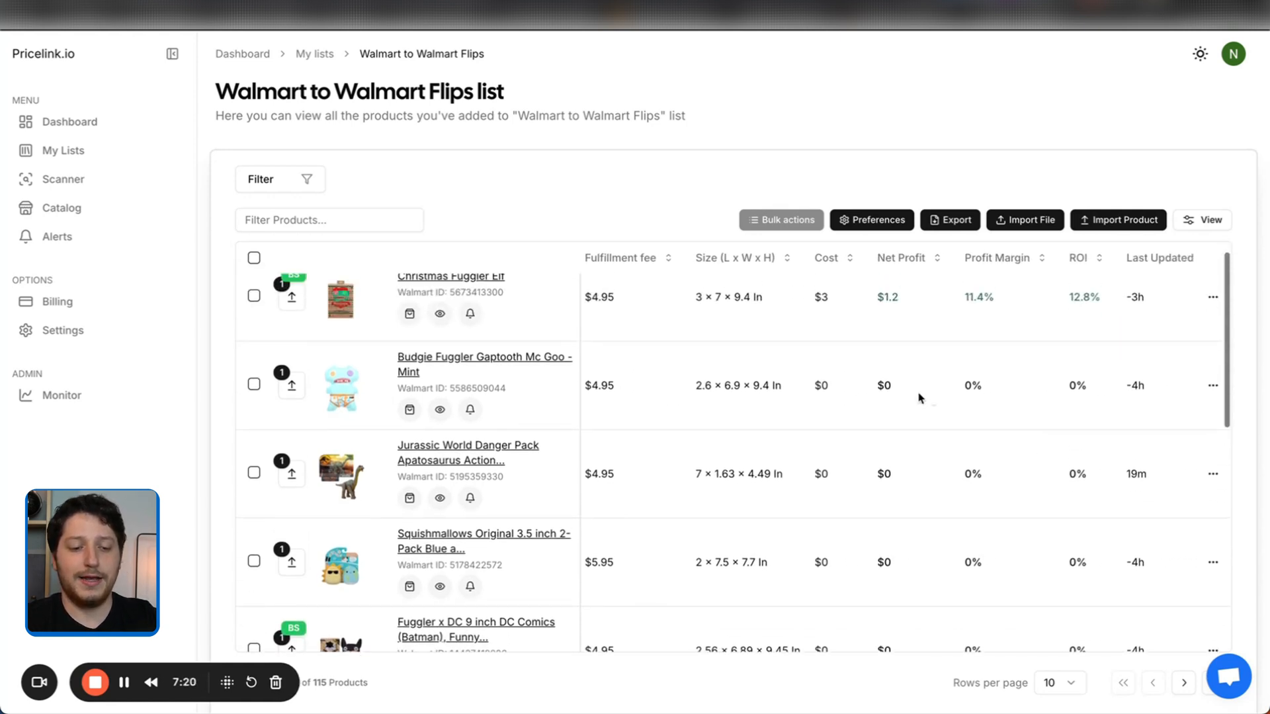
scroll(899, 399, "right", 1)
left_click(1212, 386)
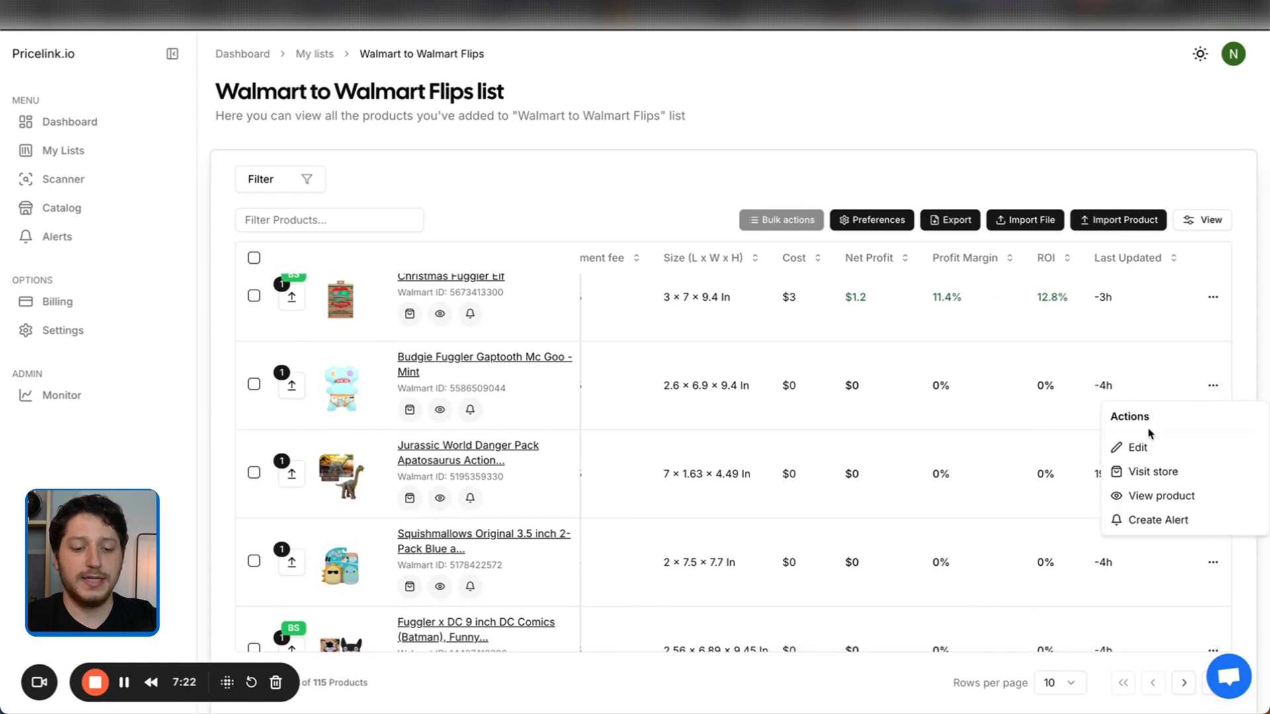
left_click(1137, 446)
left_click(597, 388)
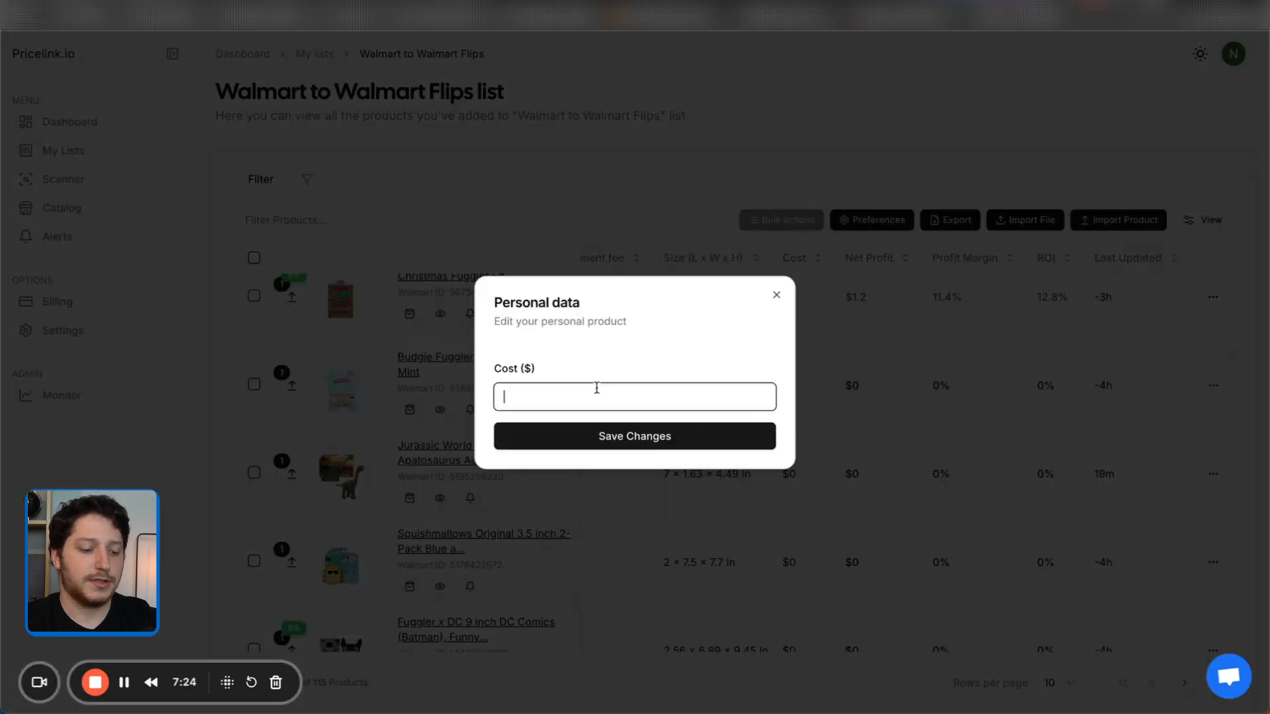
left_click(610, 434)
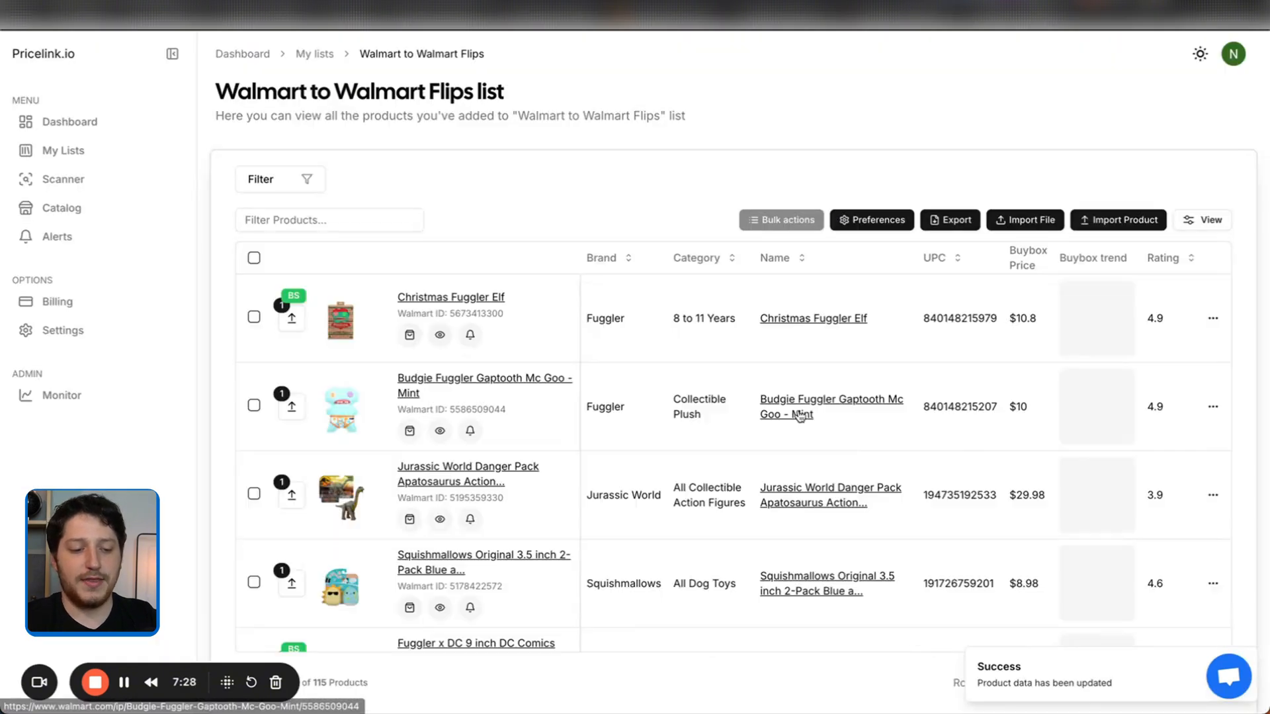
scroll(864, 419, "right", 5)
scroll(865, 420, "right", 5)
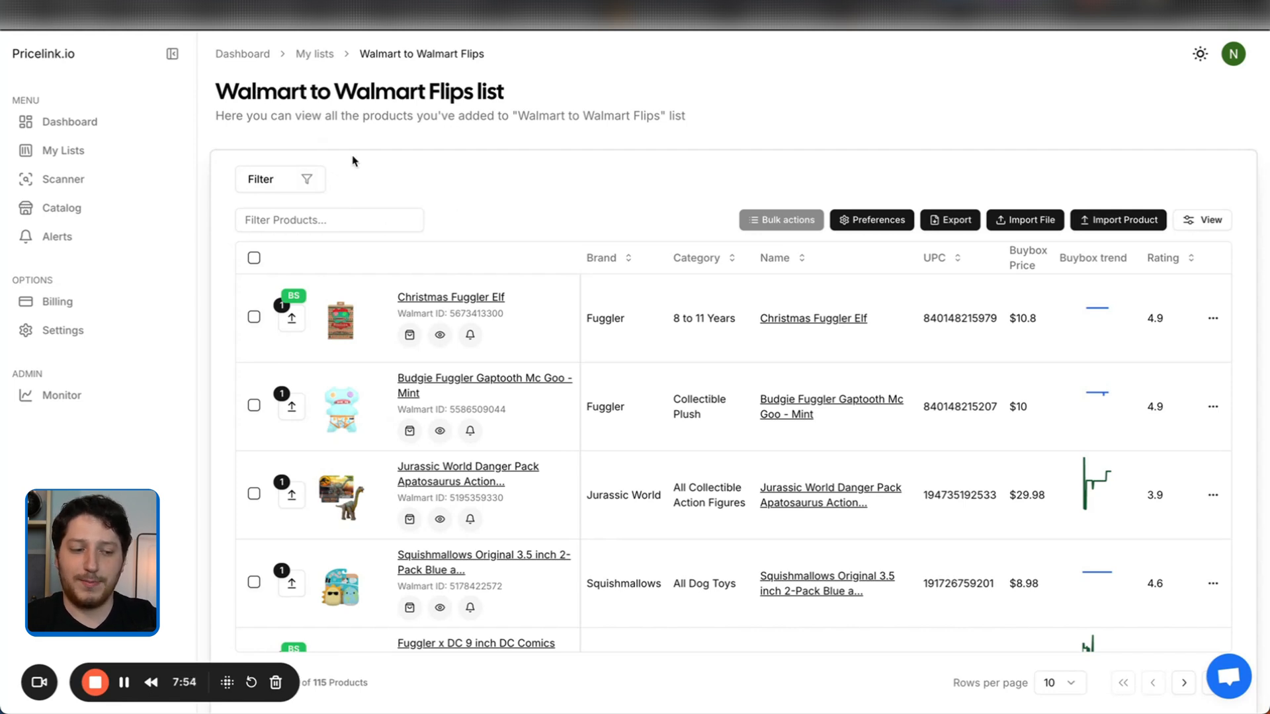
Filter the Walmart to Walmart Flips list to products with sellers lower than 5.
left_click(306, 178)
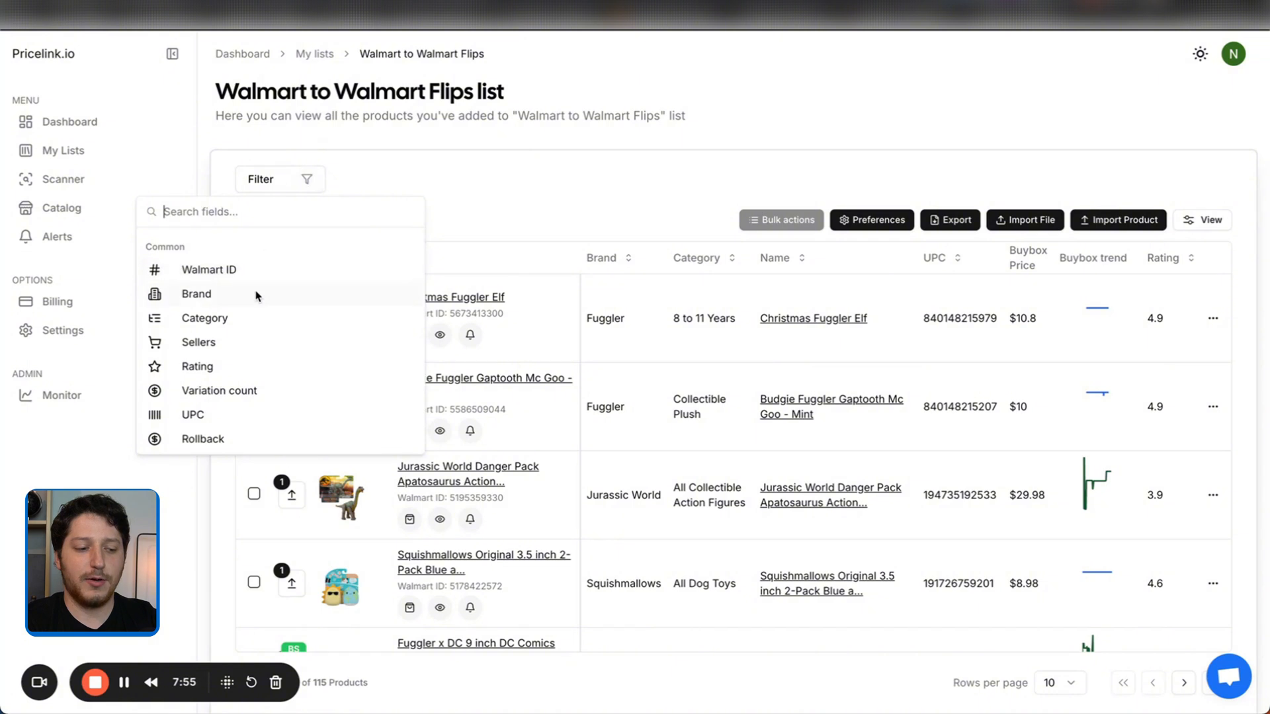
scroll(248, 317, "down", 1)
left_click(207, 331)
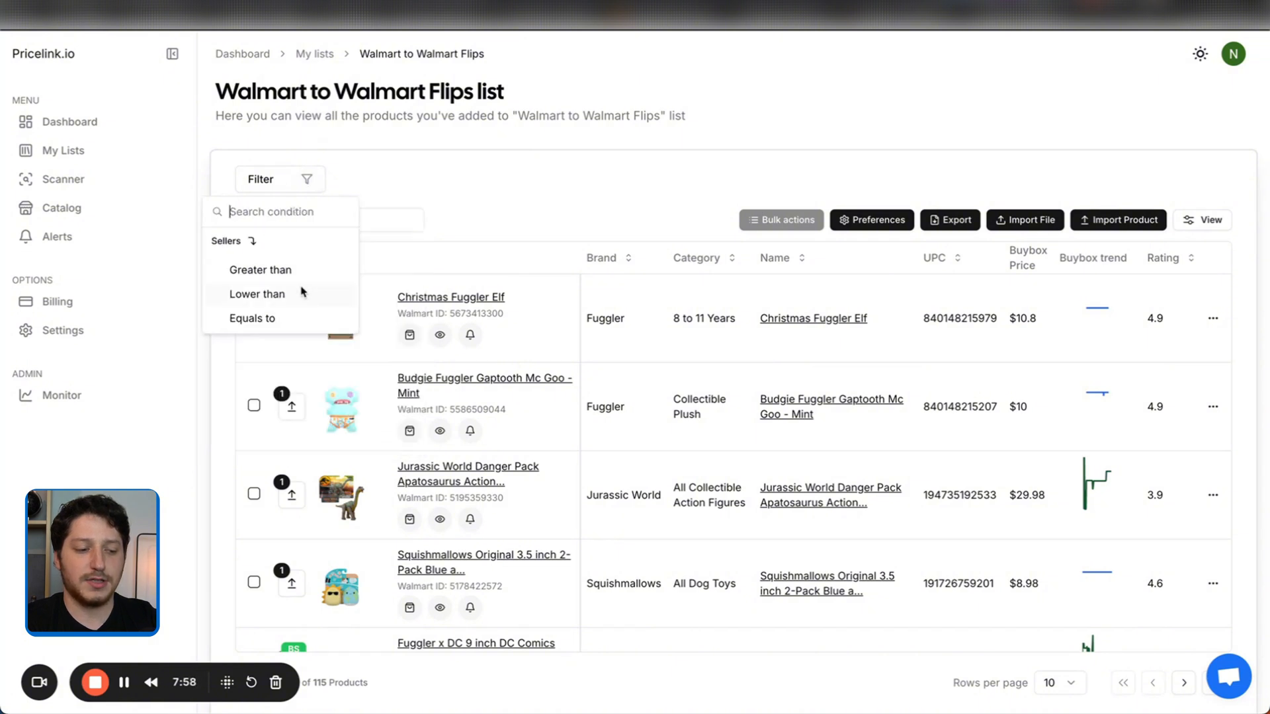
left_click(258, 292)
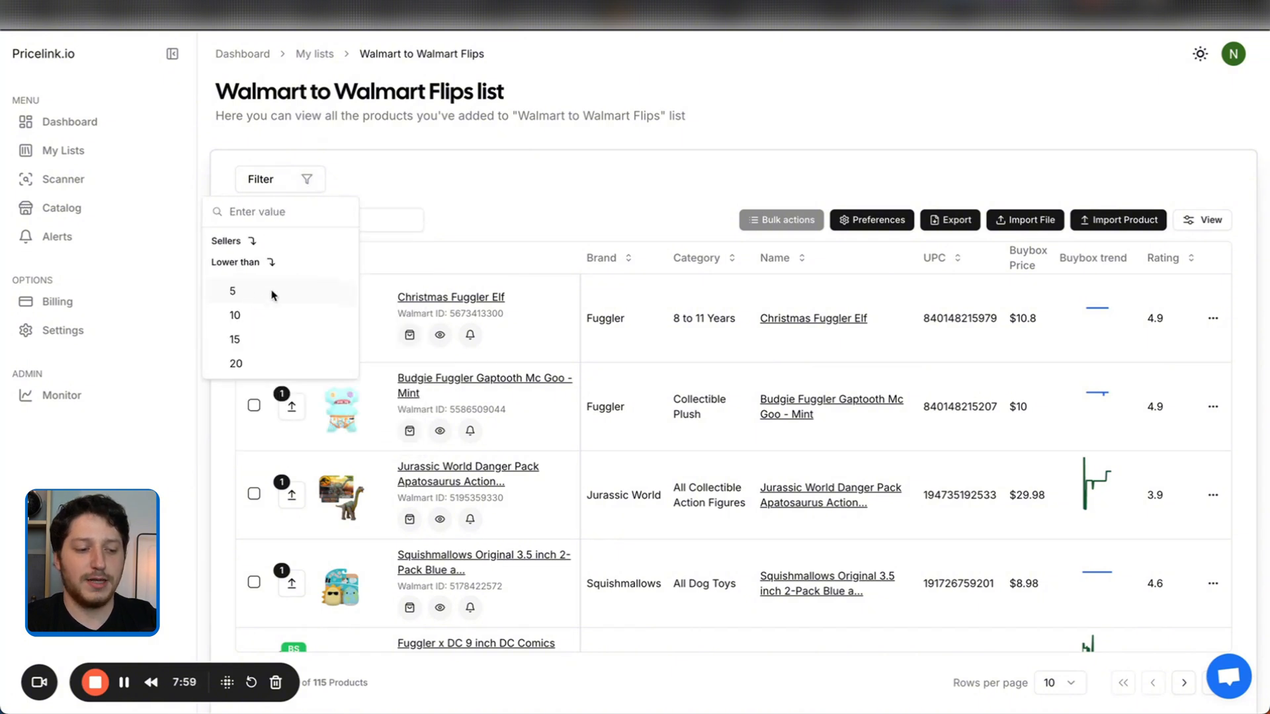
left_click(268, 293)
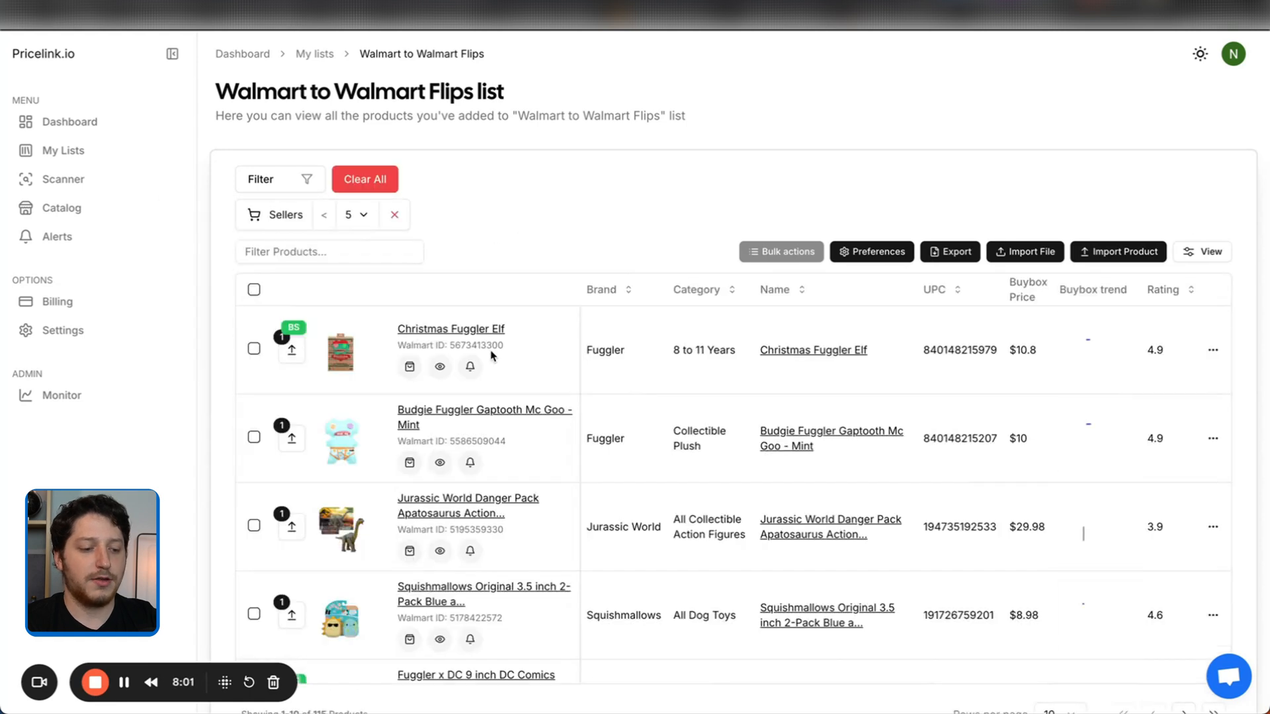
Add a filter for a buybox price greater than 10.
left_click(307, 180)
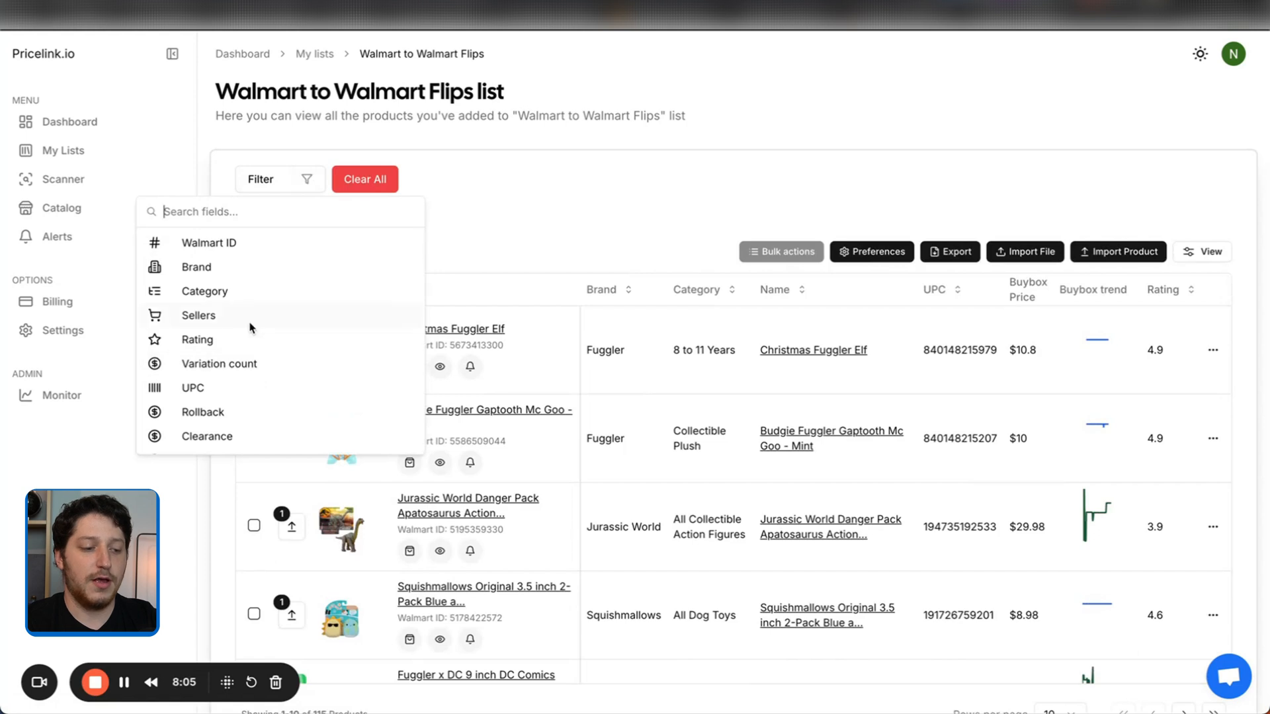
scroll(249, 326, "down", 2)
left_click(249, 218)
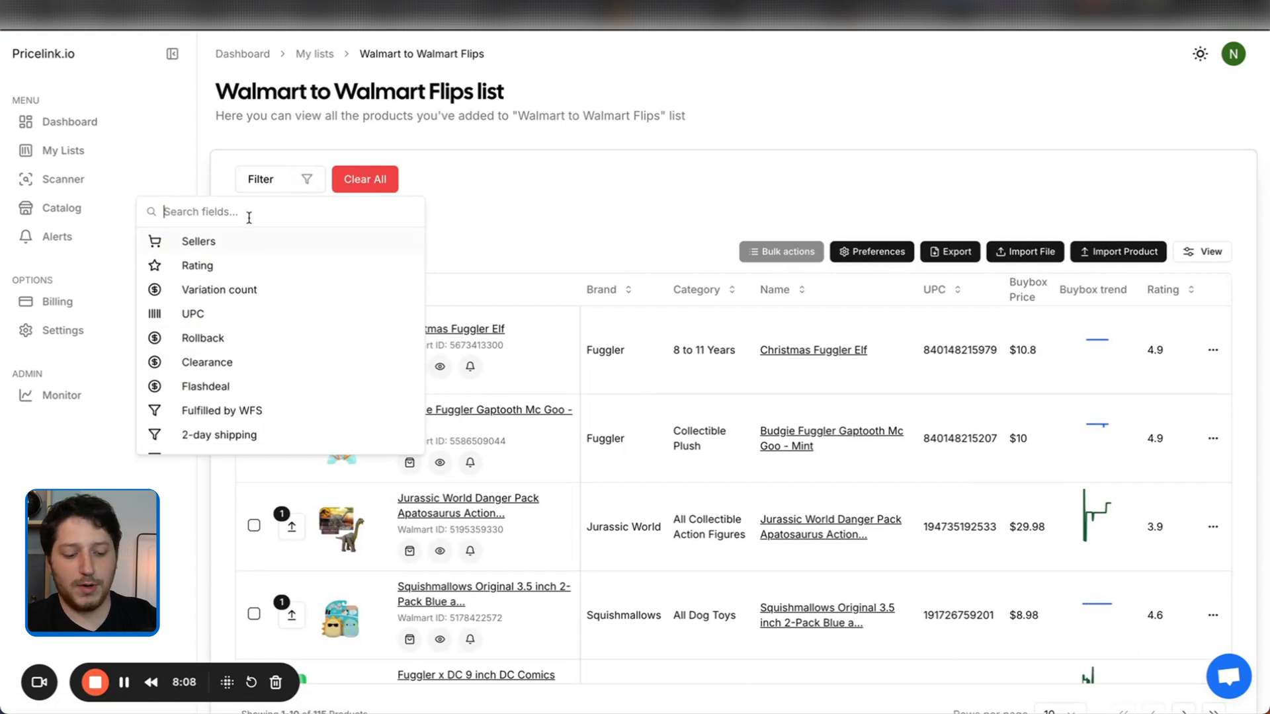
type("buy")
left_click(269, 267)
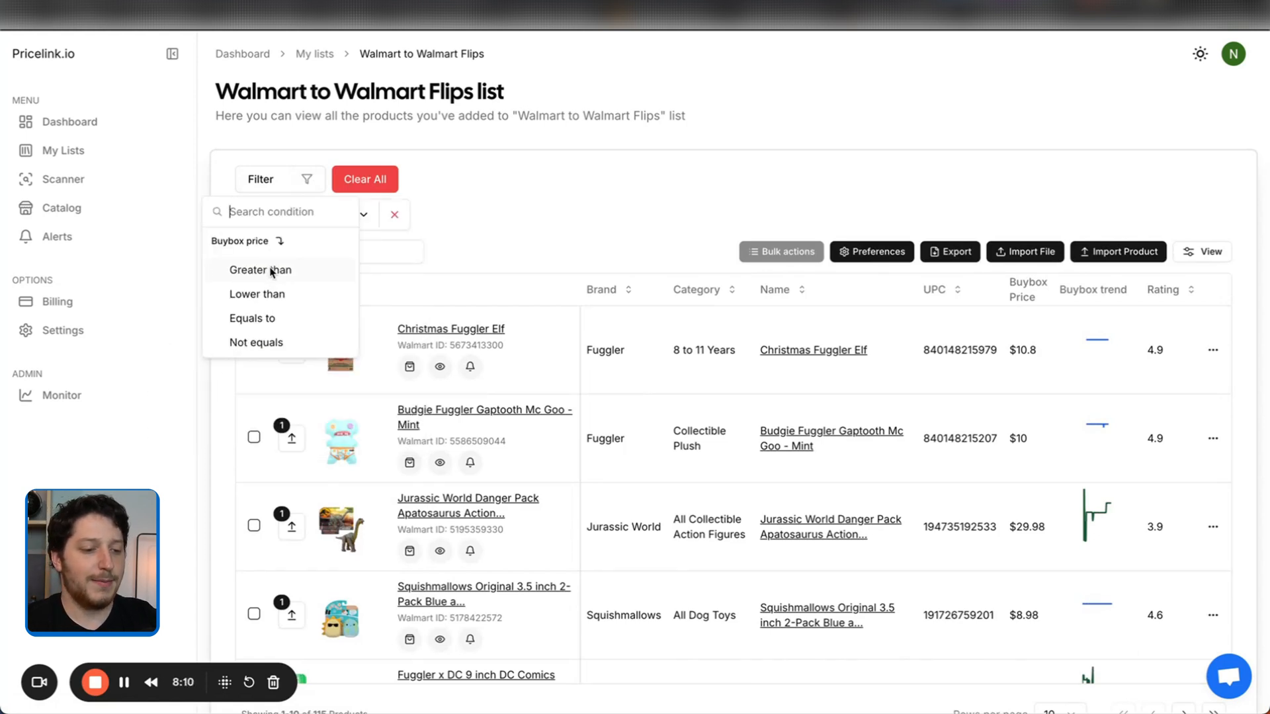
left_click(283, 269)
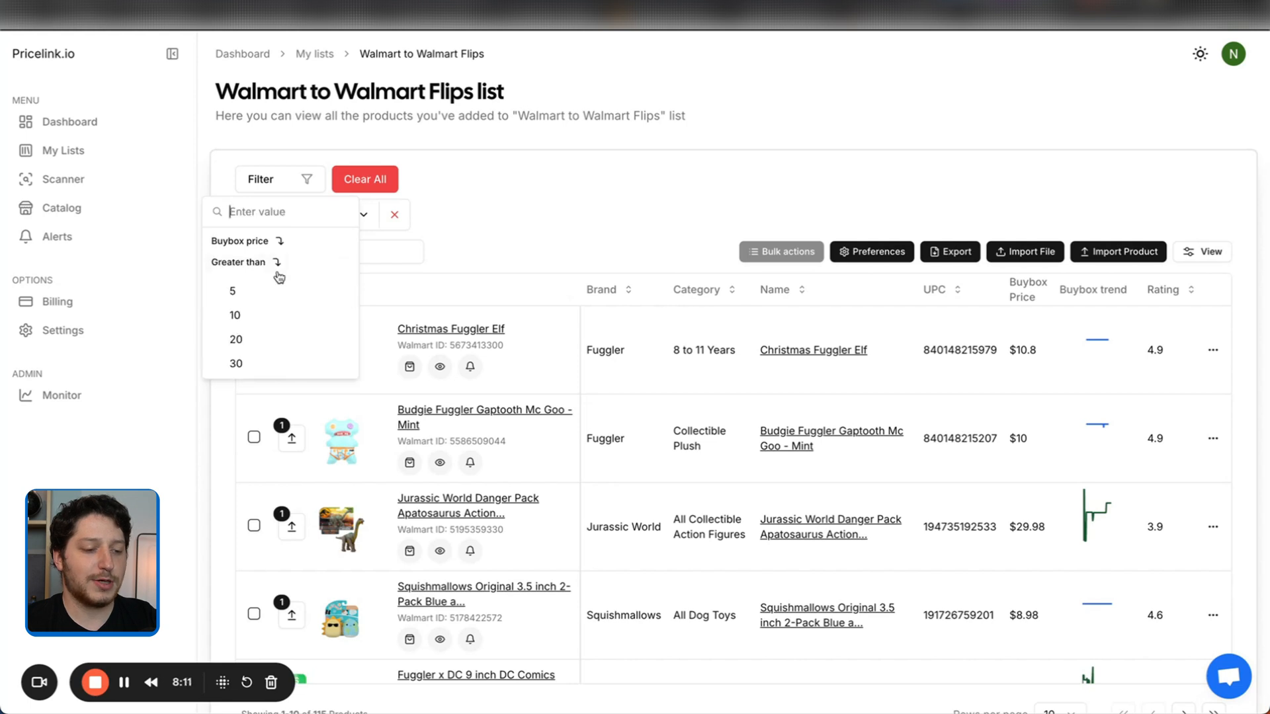
left_click(268, 315)
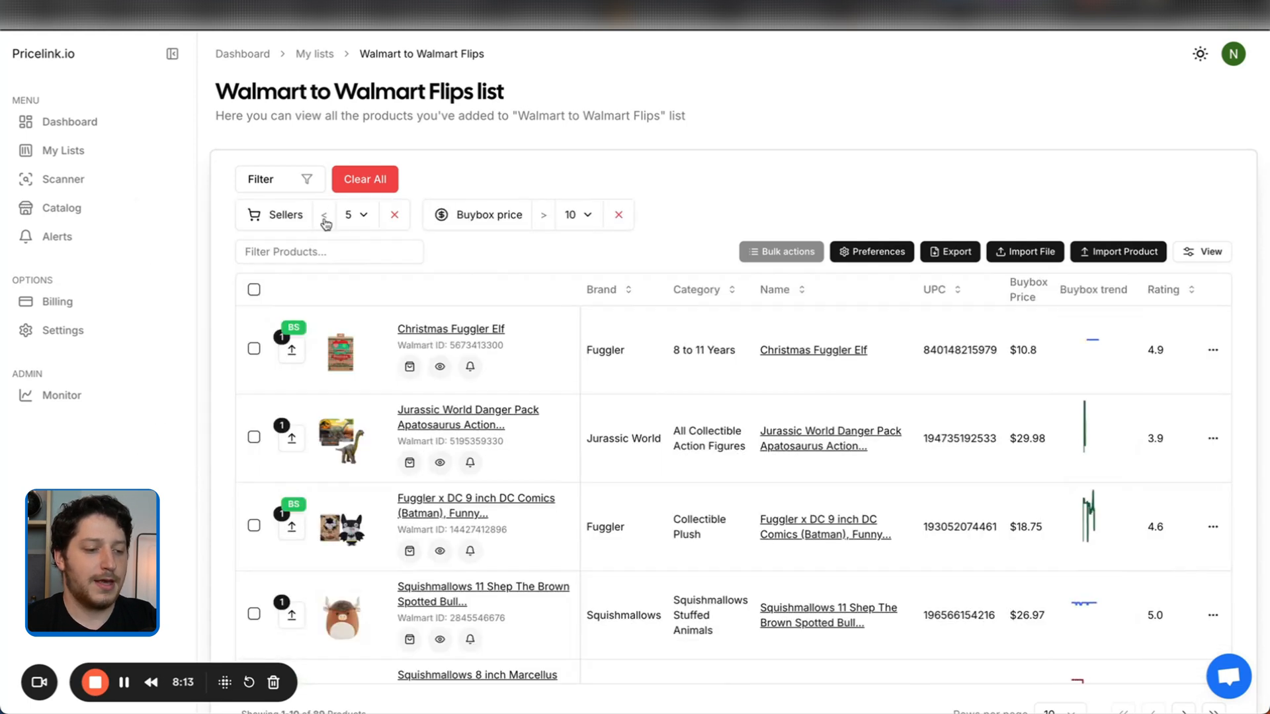
Add a filter for a verified review count greater than 10.
left_click(306, 179)
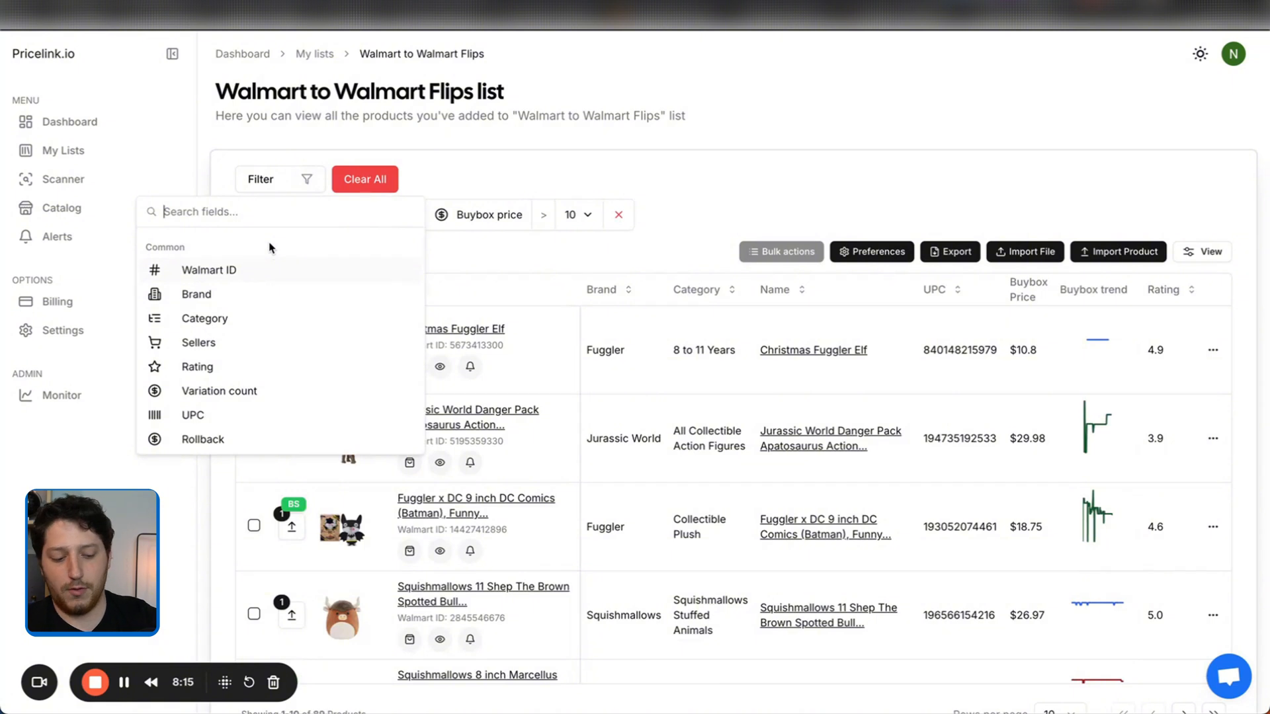
type("ver")
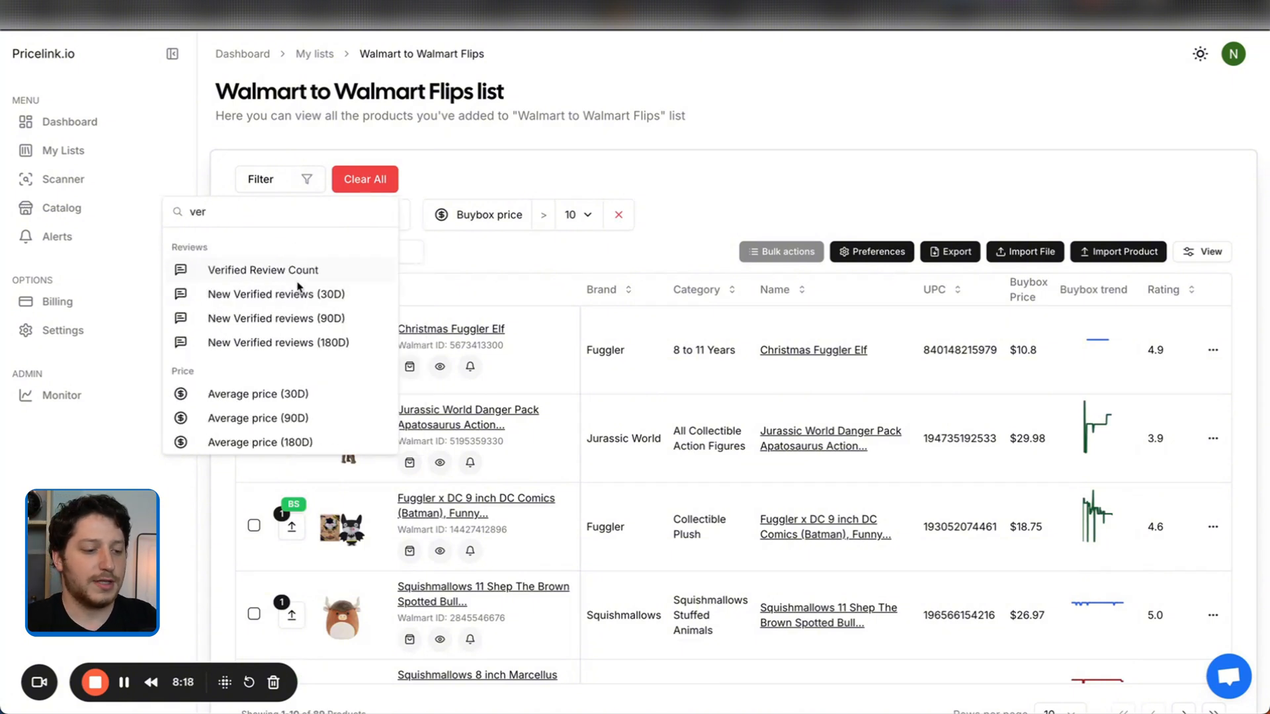
left_click(288, 271)
left_click(278, 272)
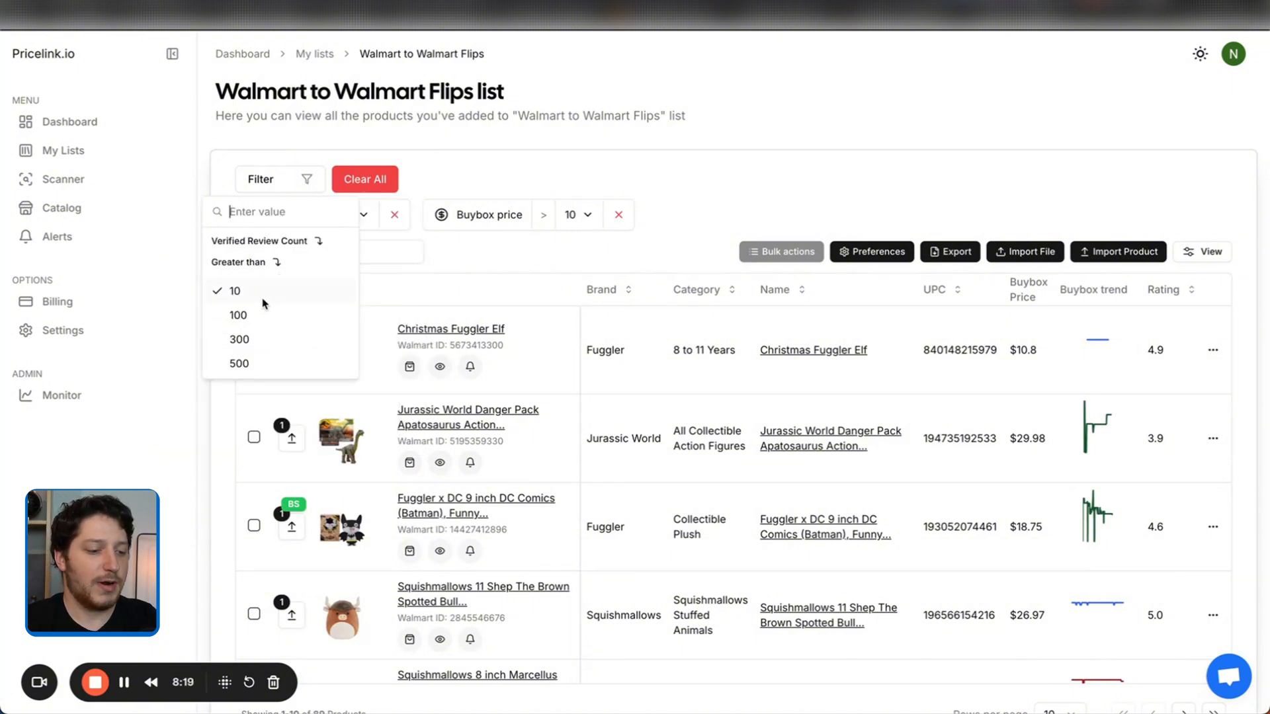
left_click(263, 294)
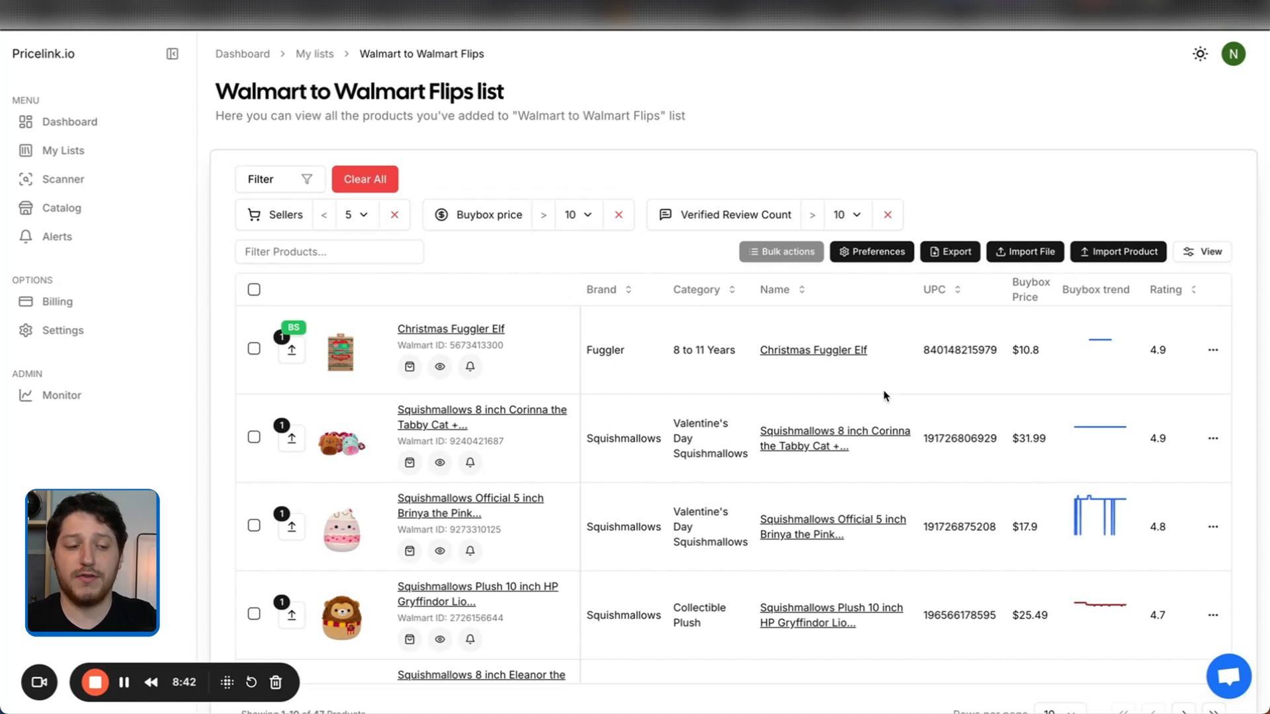
Look through the other available filter fields, and remove the Sellers filter from the list.
left_click(318, 182)
scroll(328, 371, "down", 5)
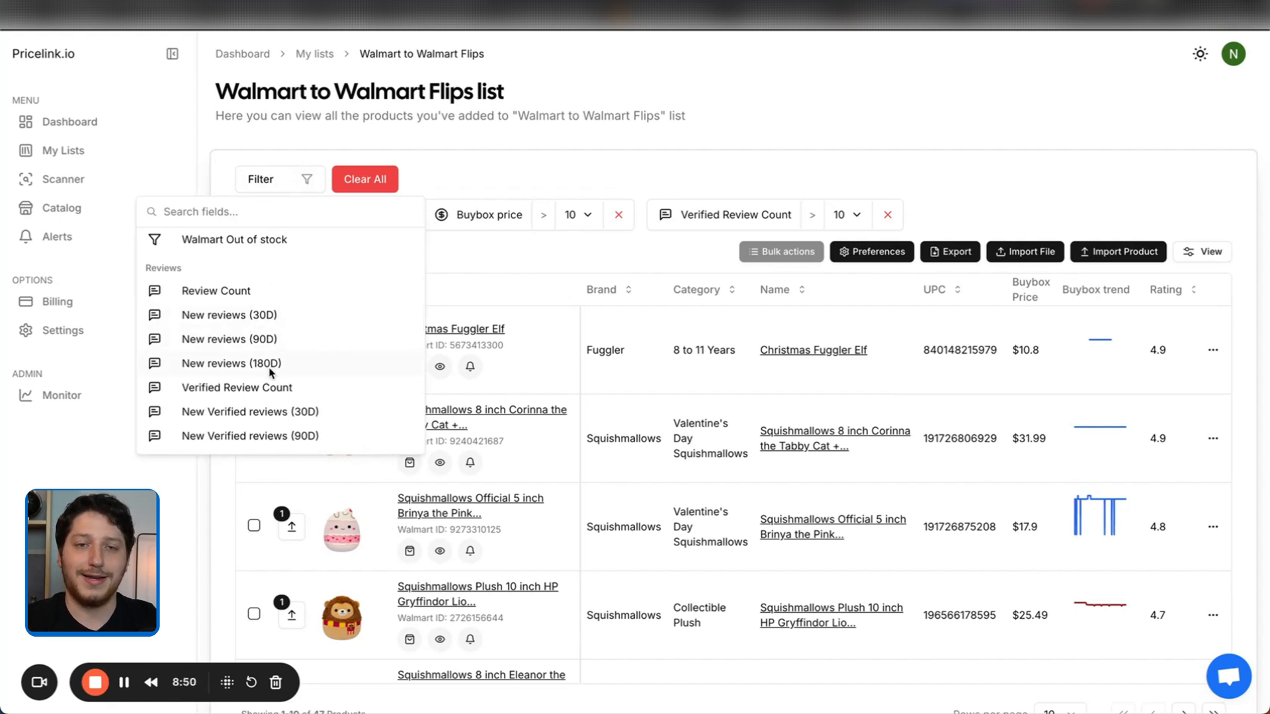
scroll(270, 372, "down", 3)
scroll(270, 372, "up", 4)
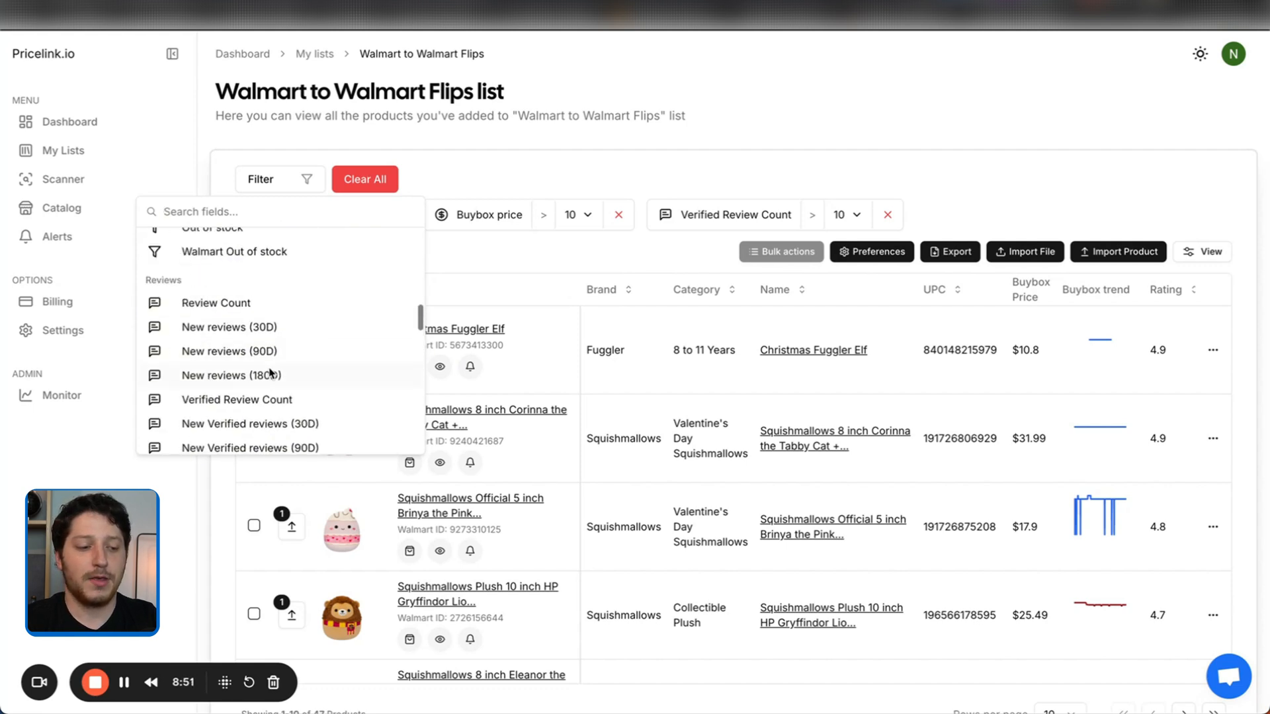
scroll(270, 372, "up", 5)
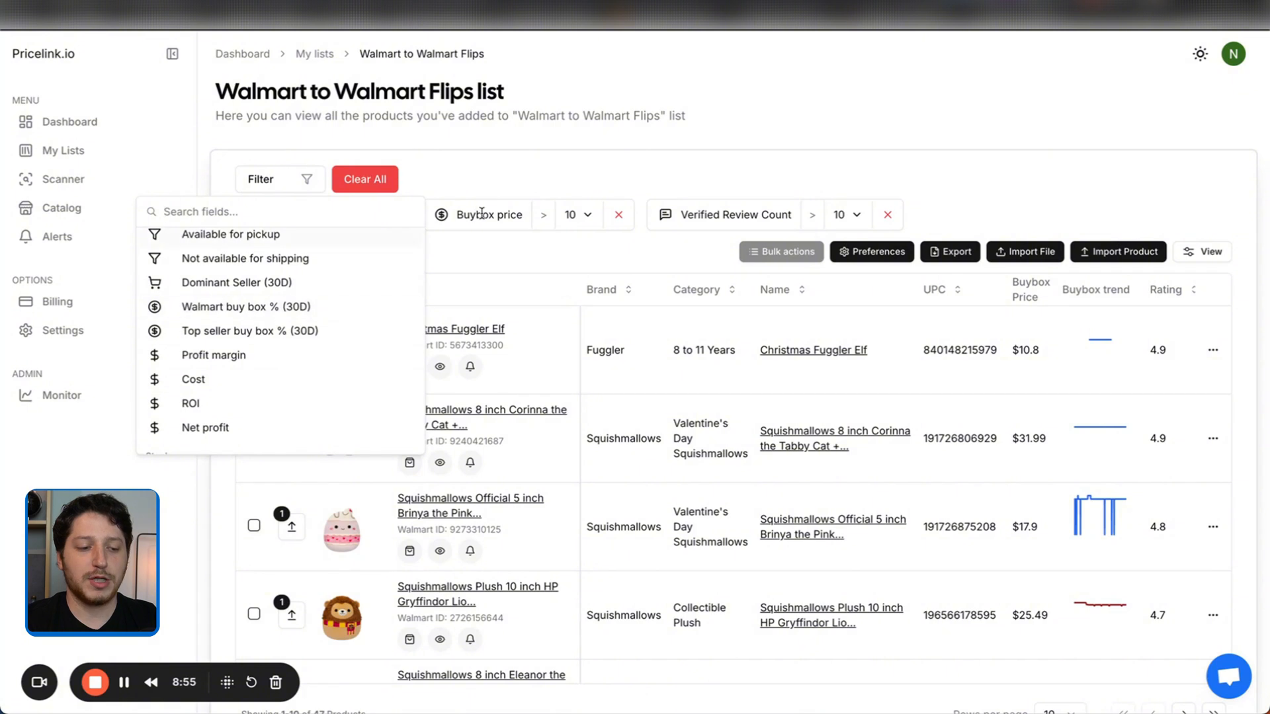
left_click(522, 182)
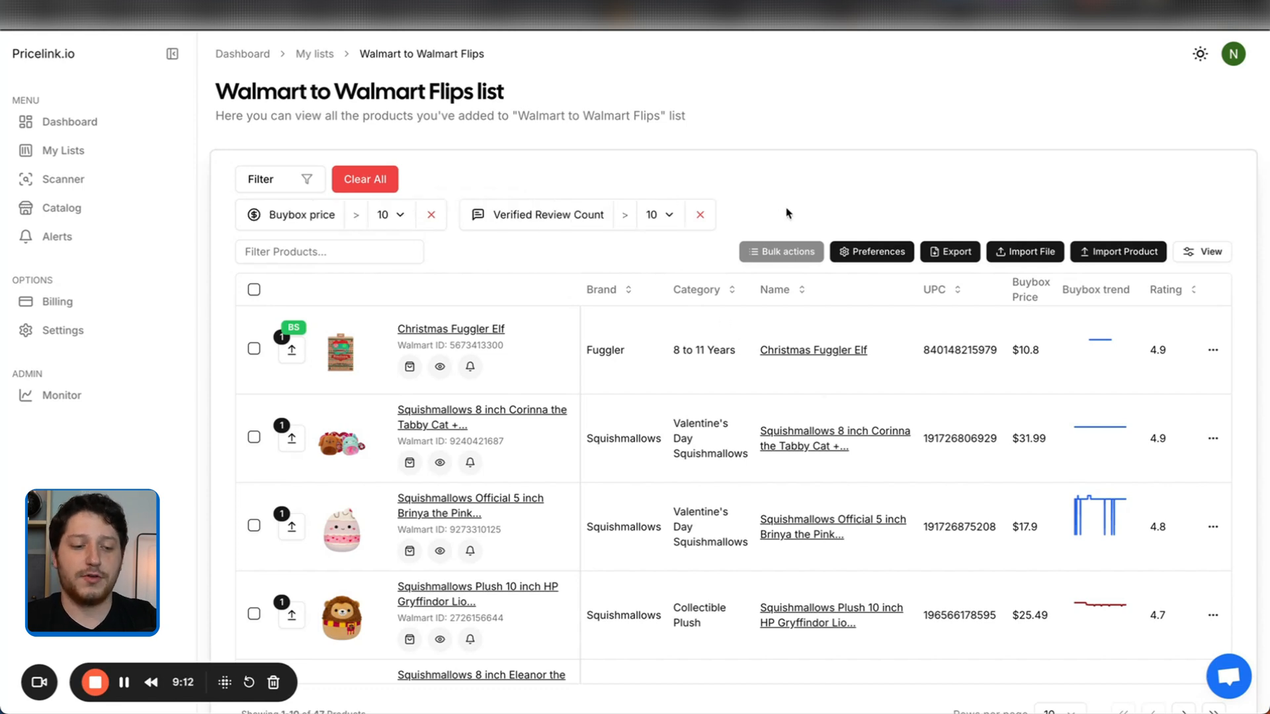
Check the row count, file name and format options for exporting the list, and close the dialog without exporting.
left_click(958, 255)
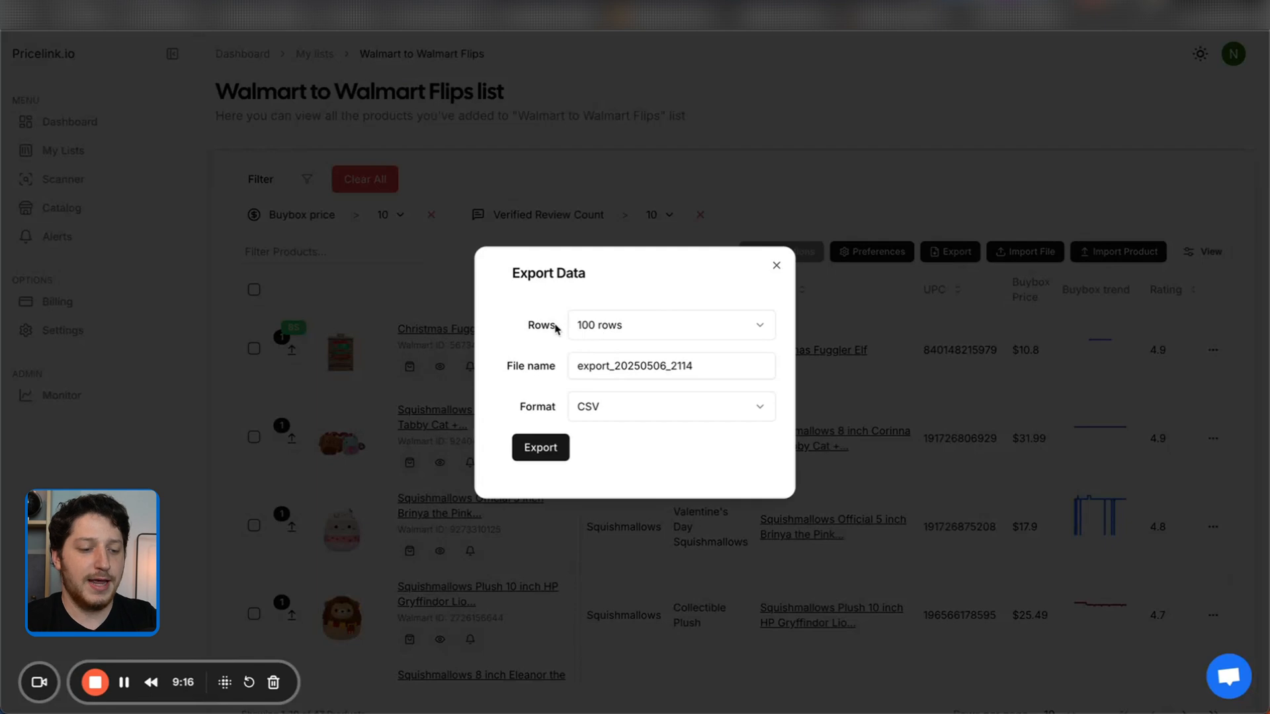
left_click(633, 329)
left_click(628, 291)
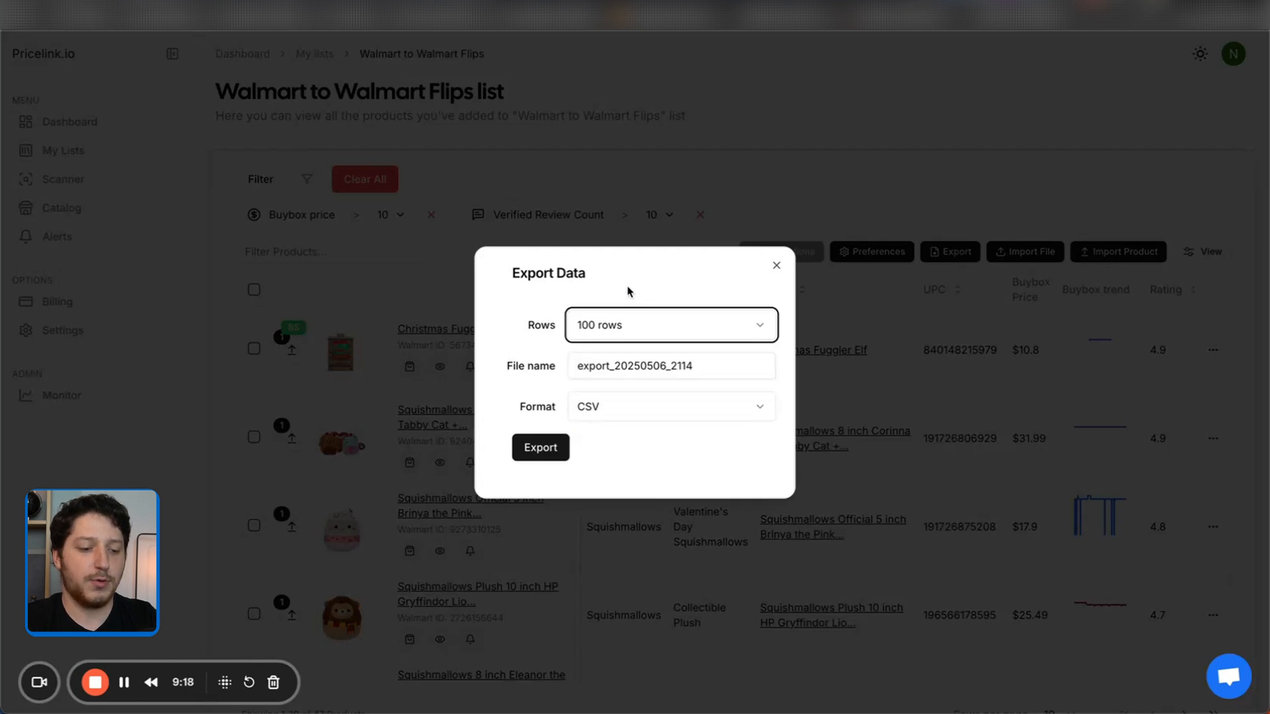
left_click(644, 415)
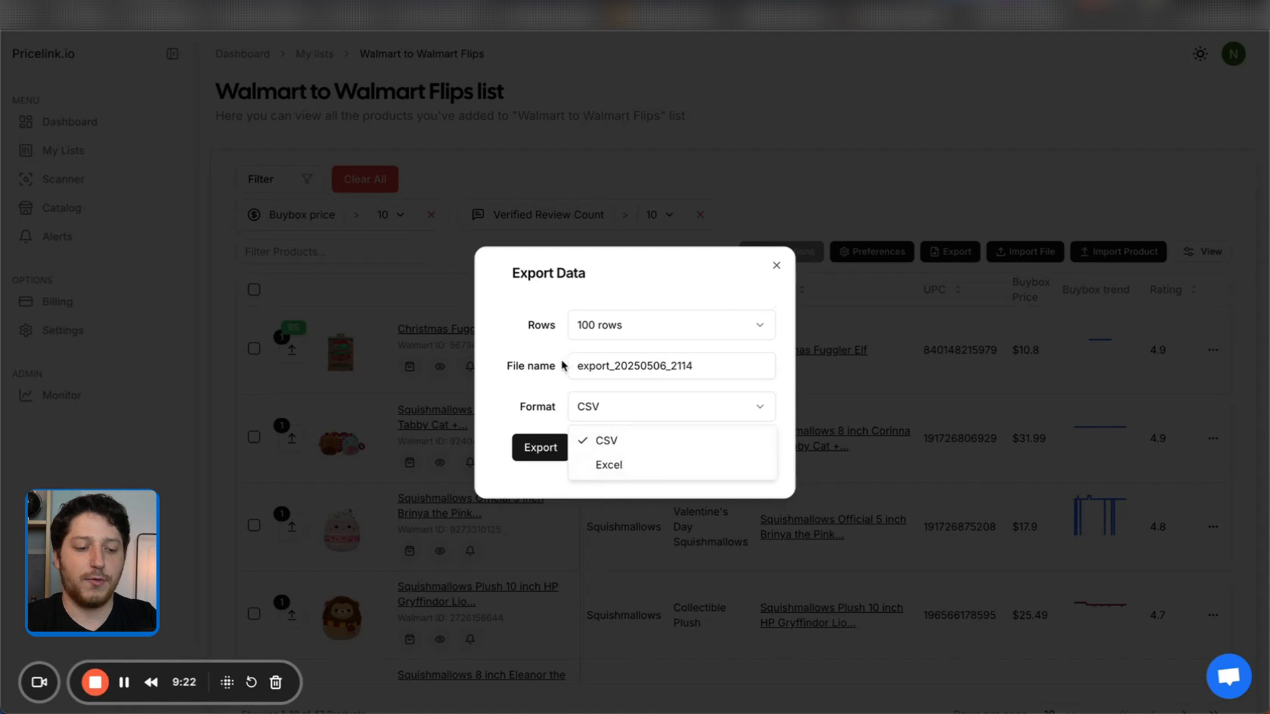
left_click(538, 350)
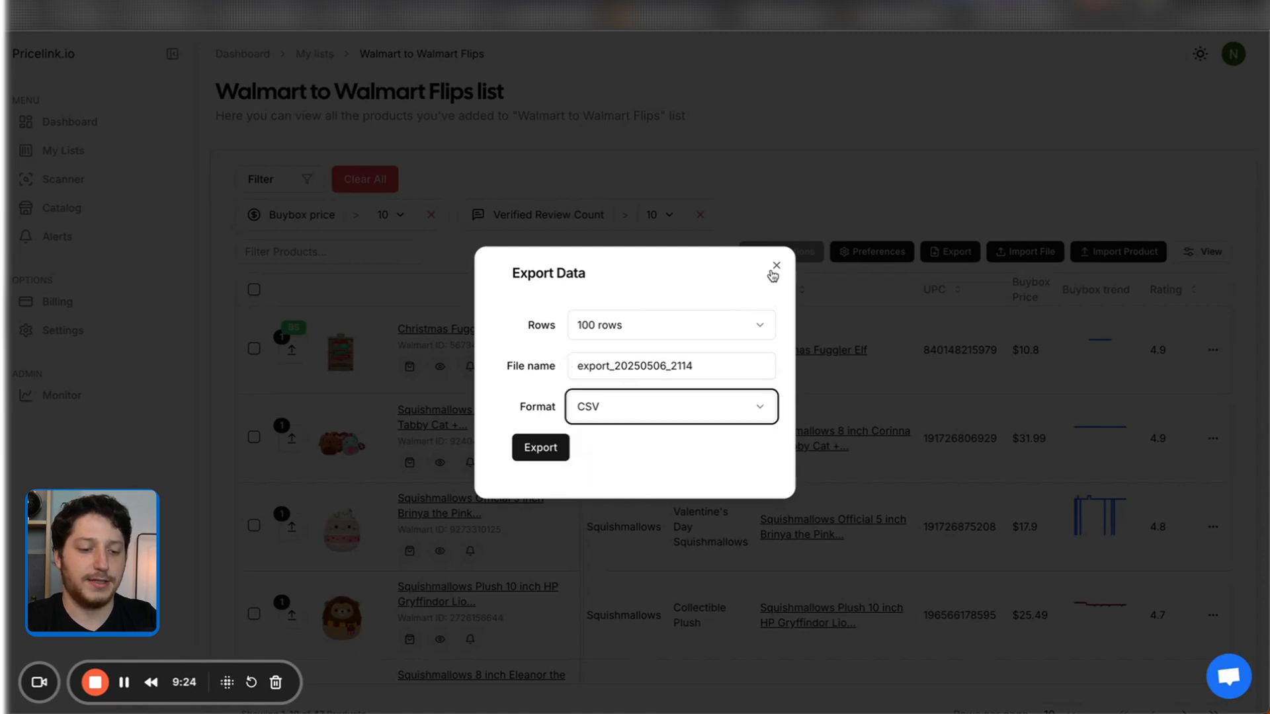
left_click(776, 265)
Look at the file upload and manual product import dialogs without importing anything, and check the list's preferences.
scroll(782, 386, "right", 1)
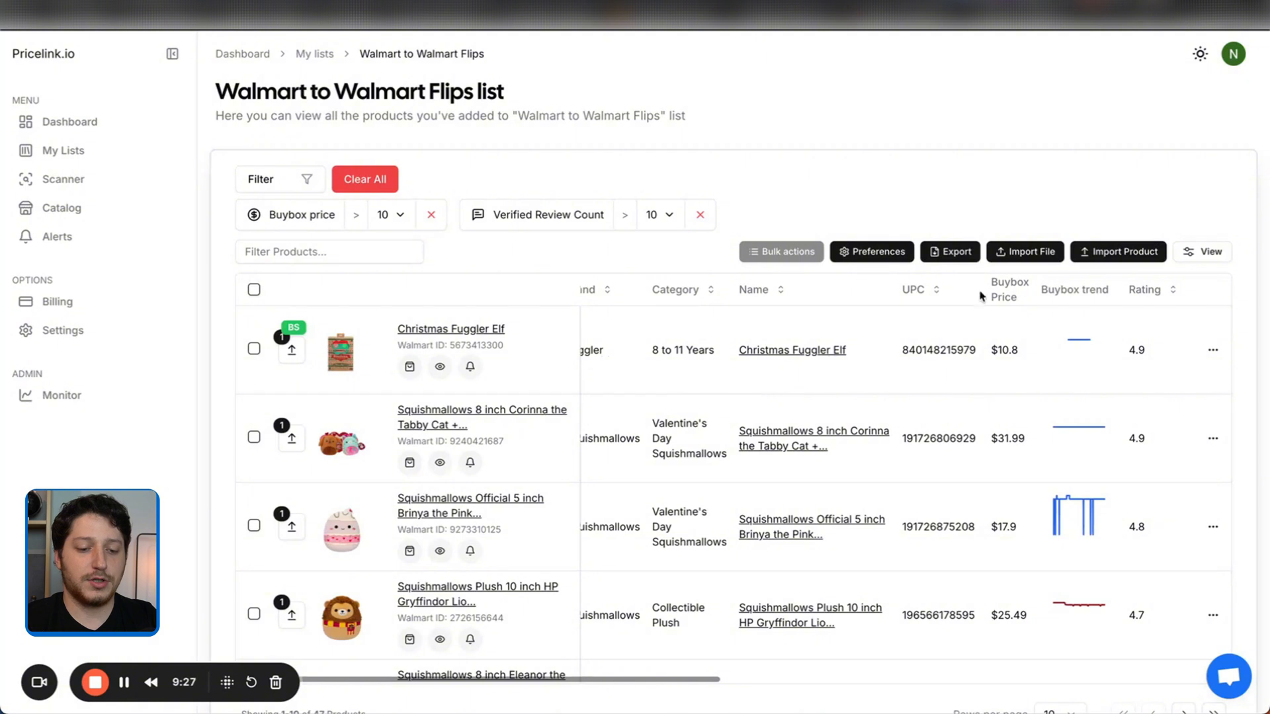
left_click(1037, 257)
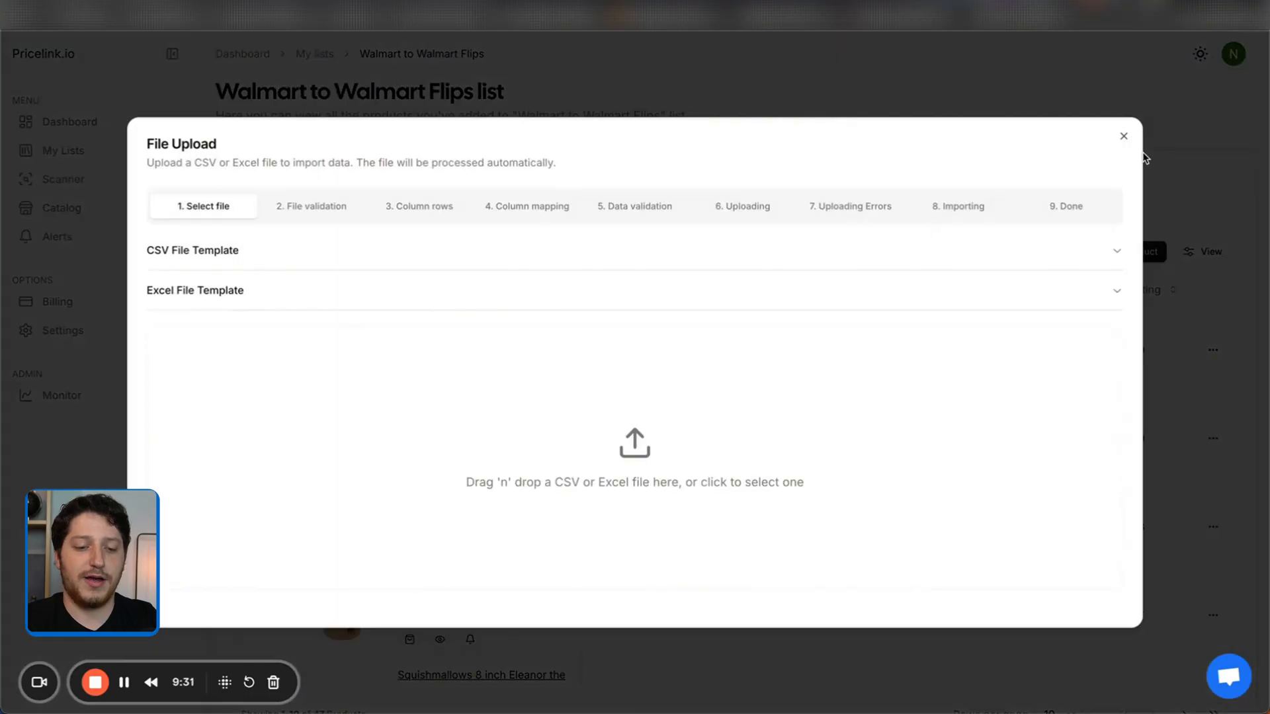
left_click(1122, 137)
left_click(1115, 251)
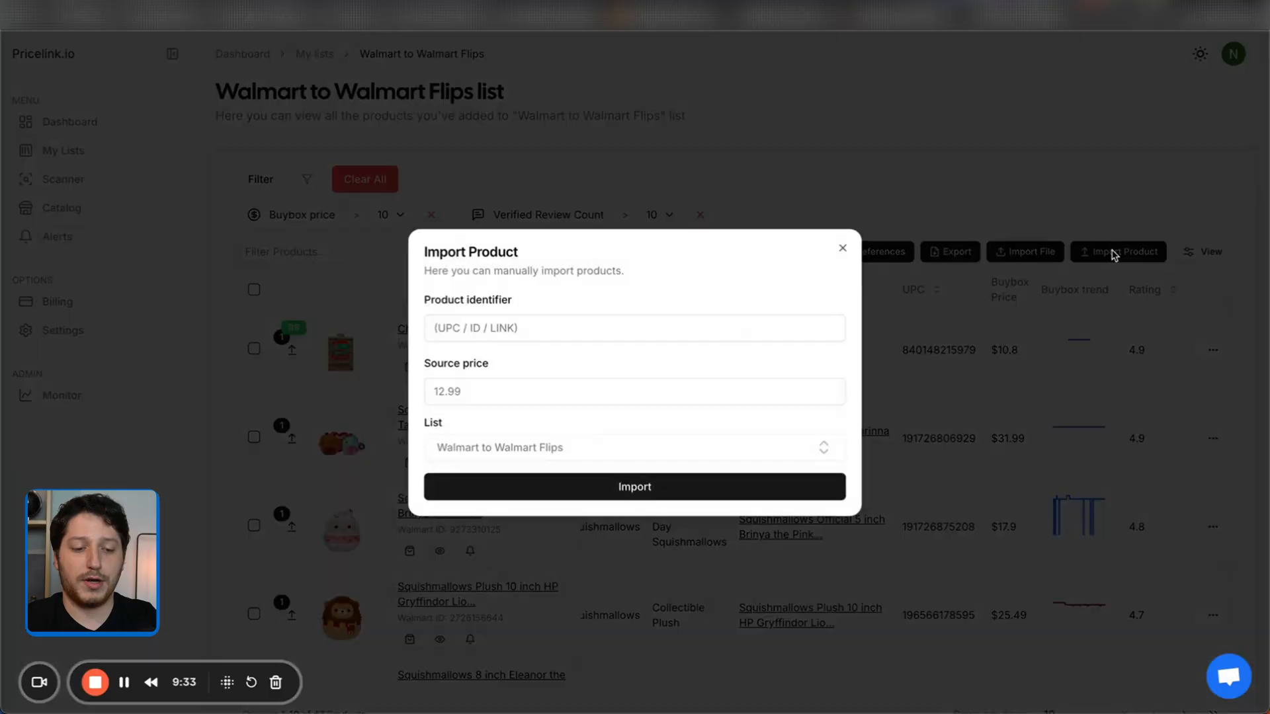
left_click(842, 250)
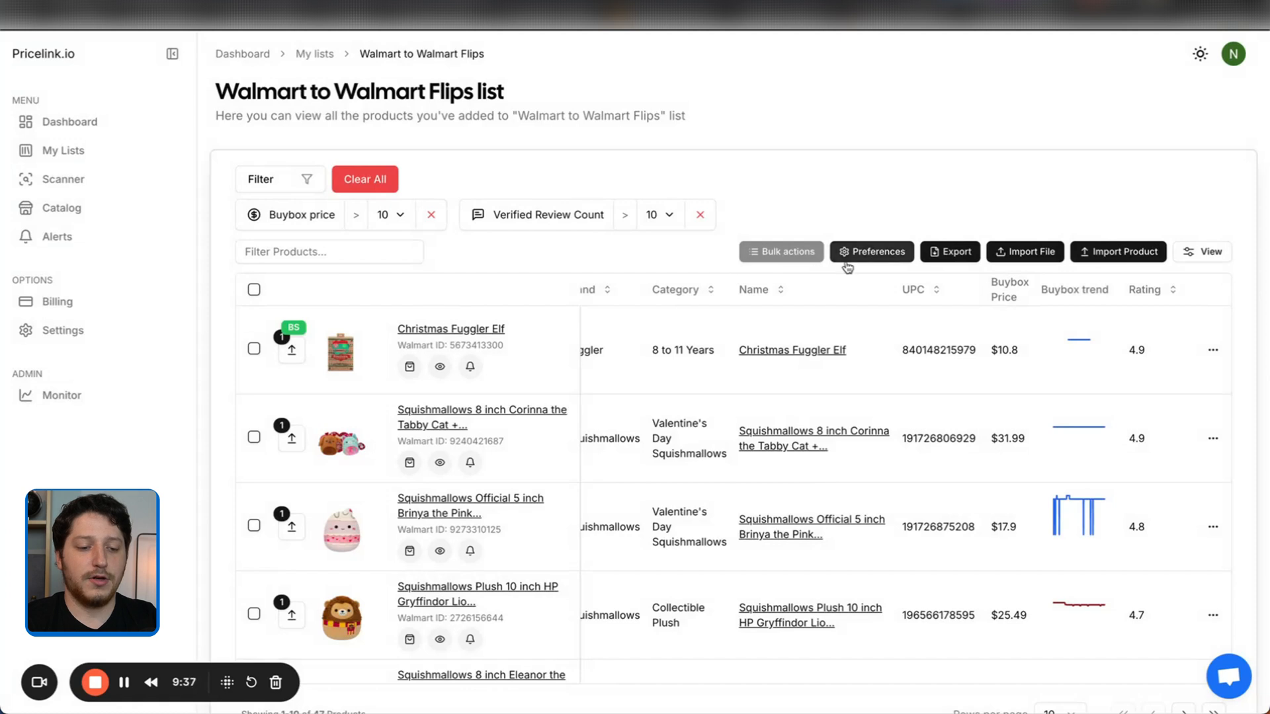
left_click(846, 252)
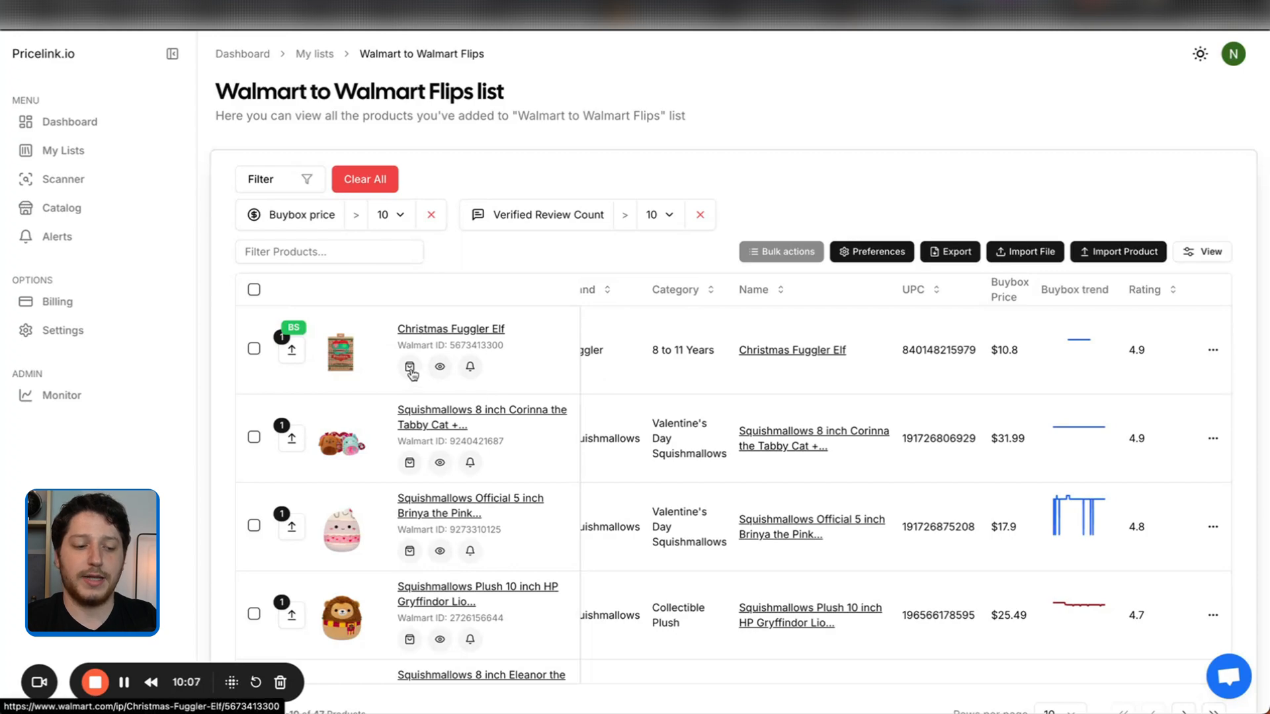
View the Christmas Fuggler Elf's Walmart page and its product details with historical data, and return to the list.
left_click(410, 367)
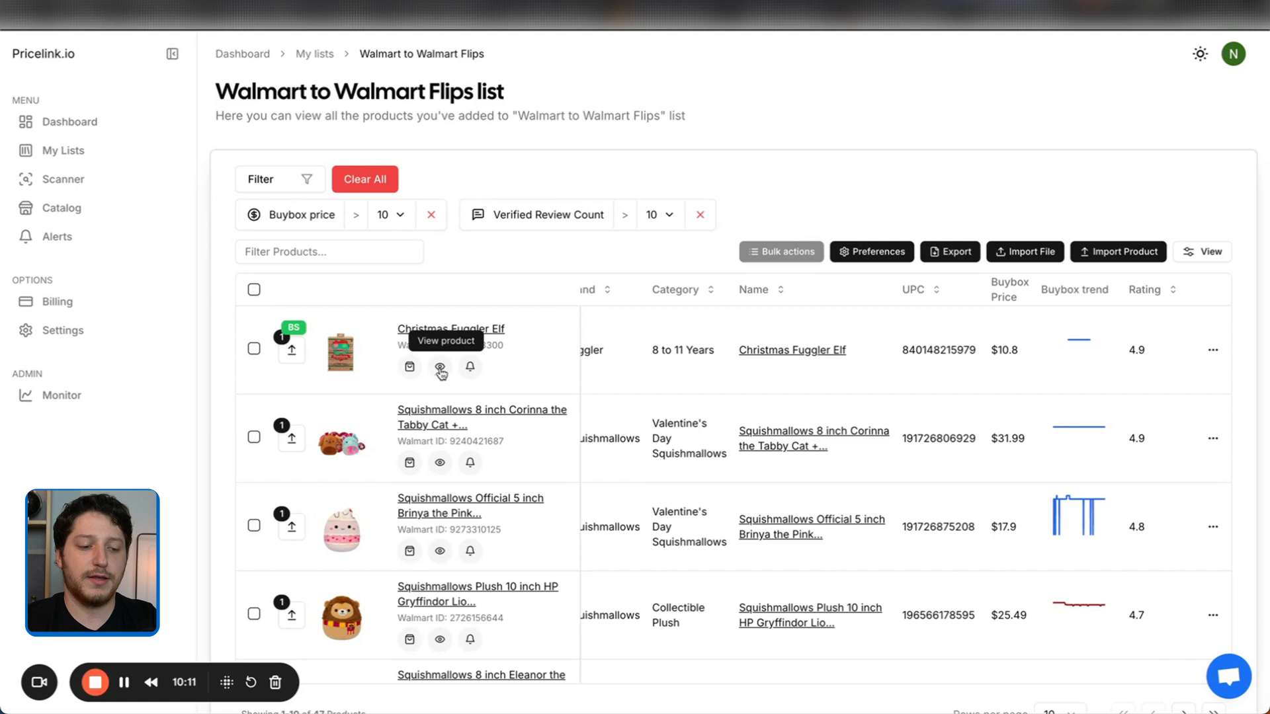
left_click(439, 374)
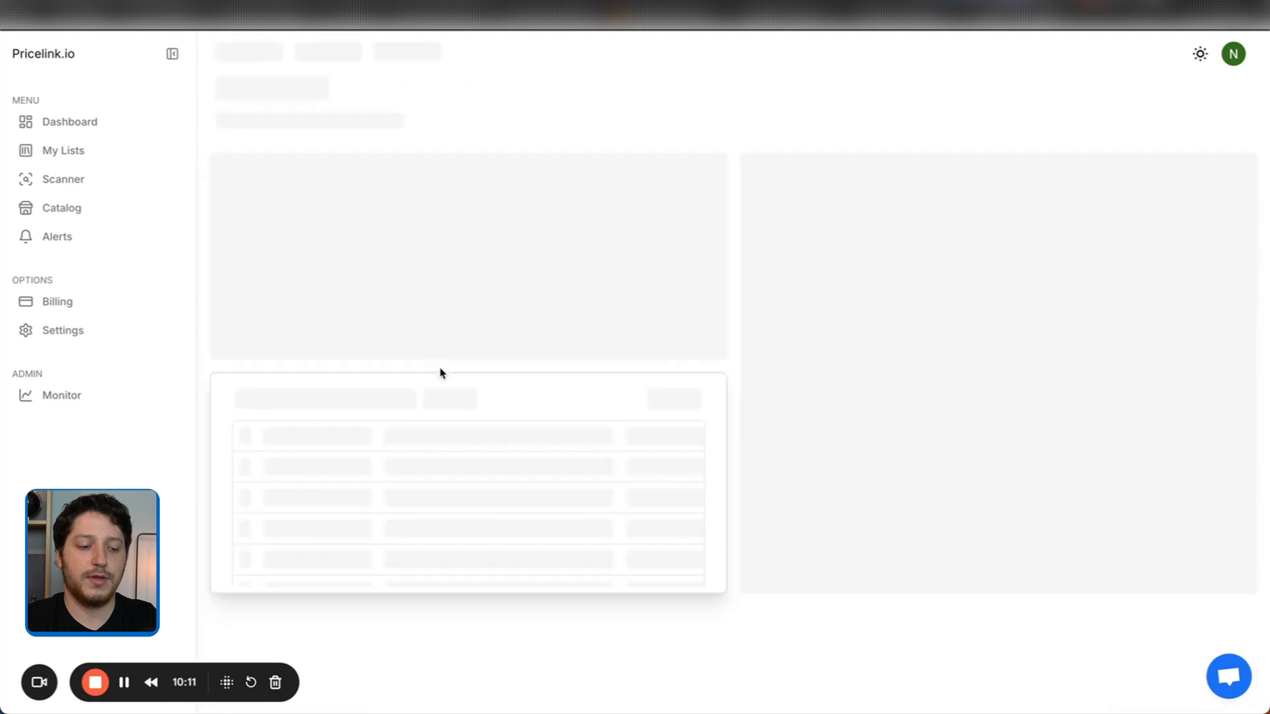
scroll(700, 439, "down", 5)
scroll(700, 439, "up", 5)
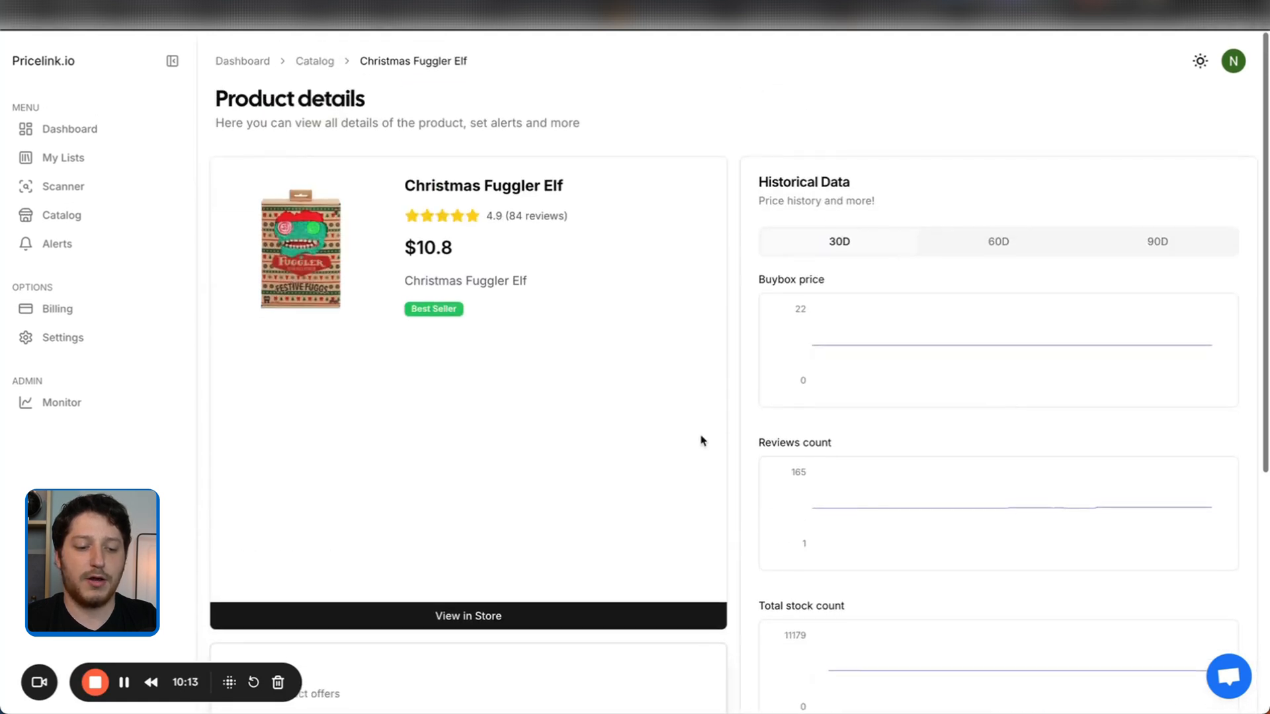
key("alt+Left")
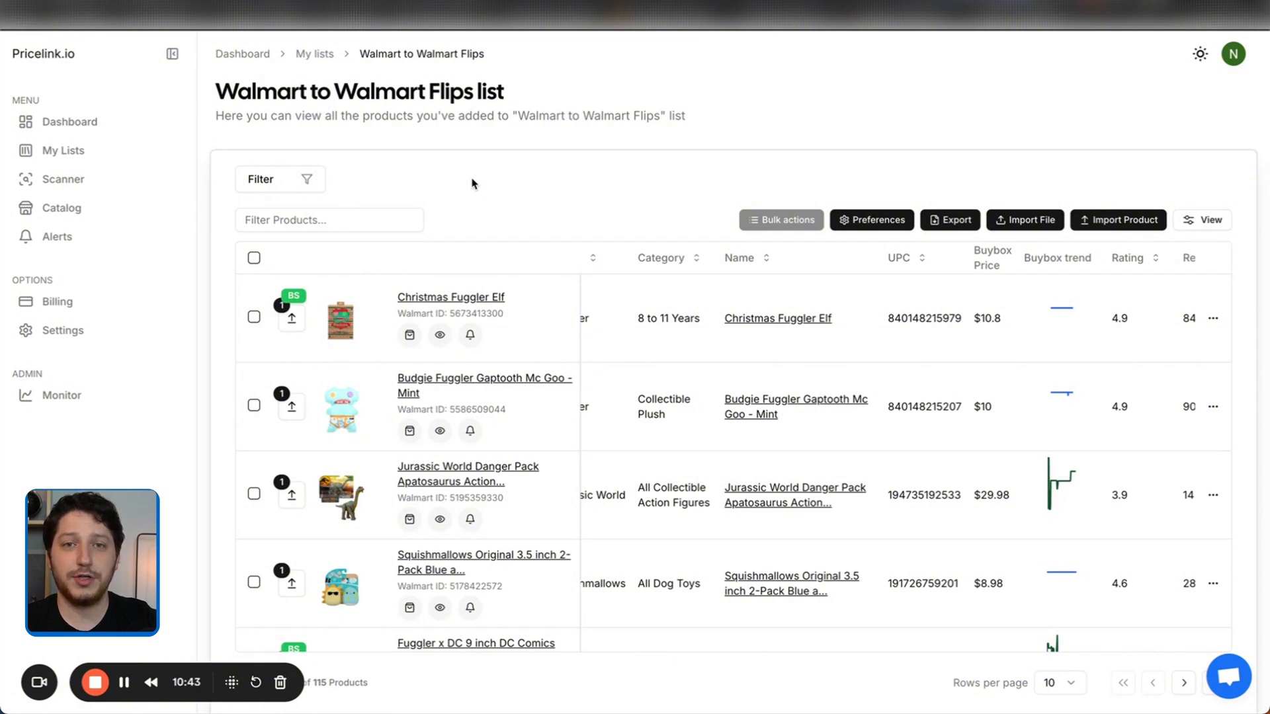
Load the wholesale CSV file into the Scanner, check its columns, and continue with the header row enabled.
left_click(84, 181)
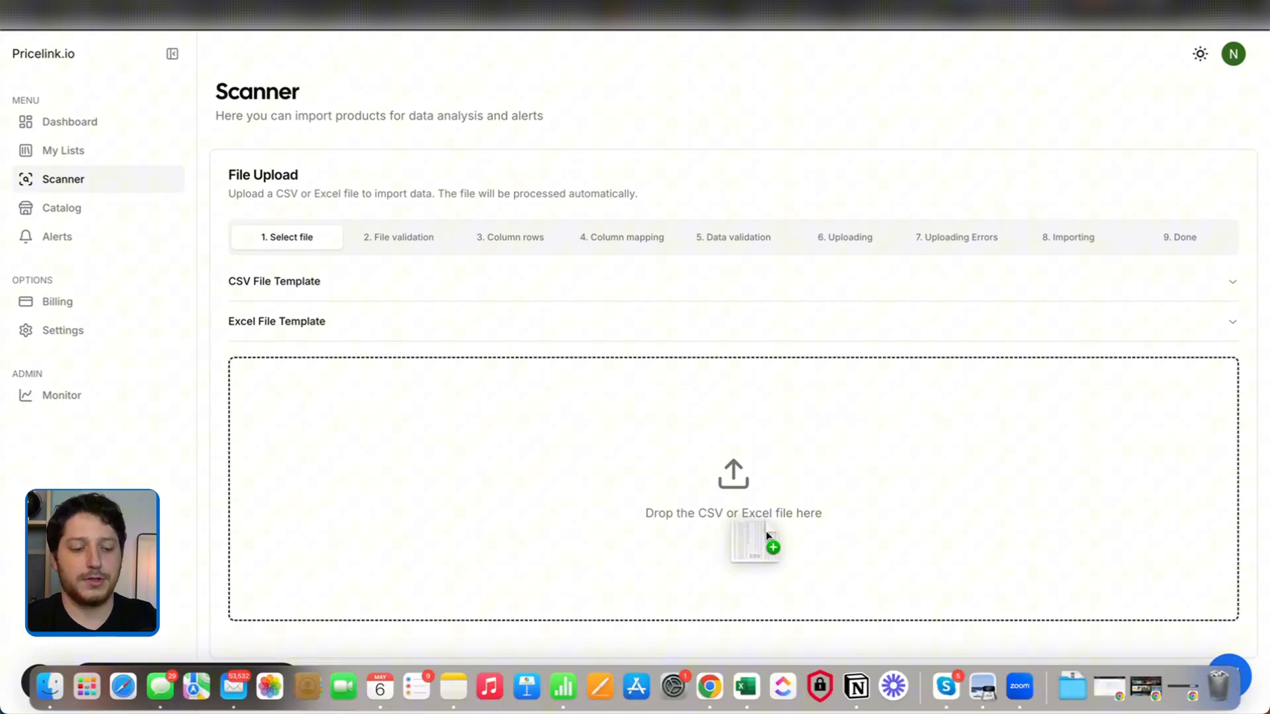
left_click_drag(747, 529, 729, 457)
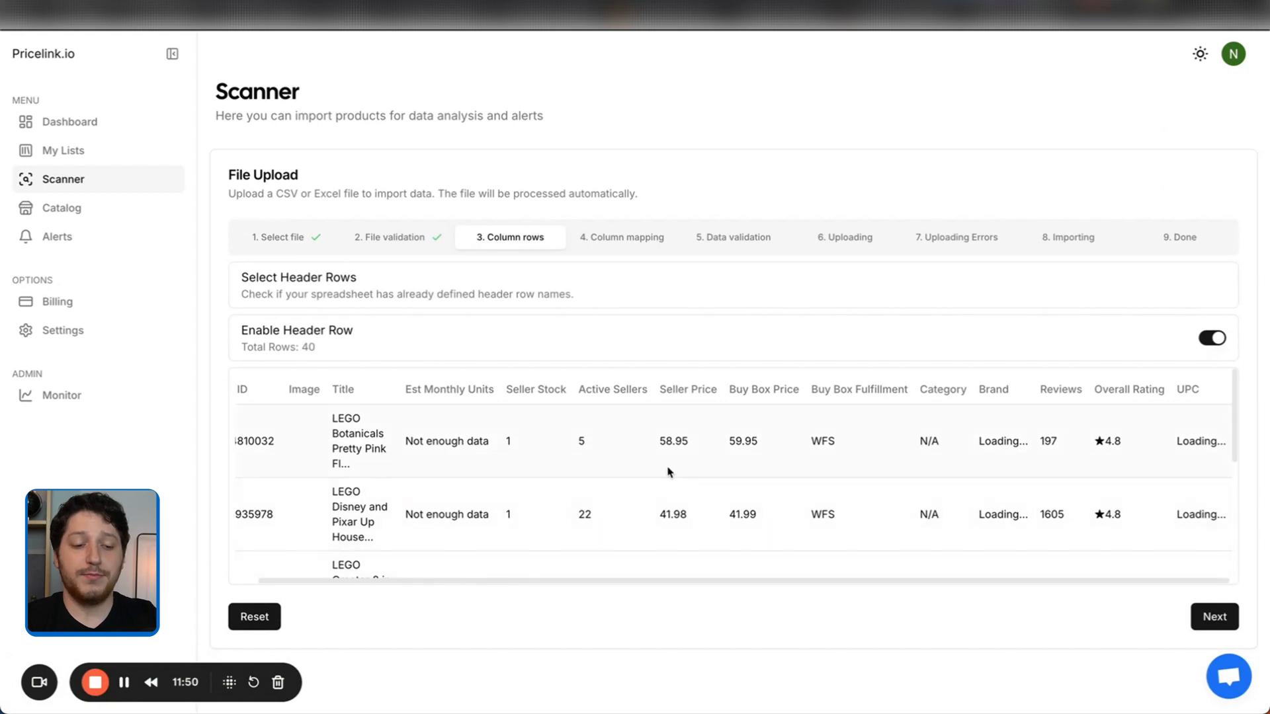
scroll(461, 433, "left", 2)
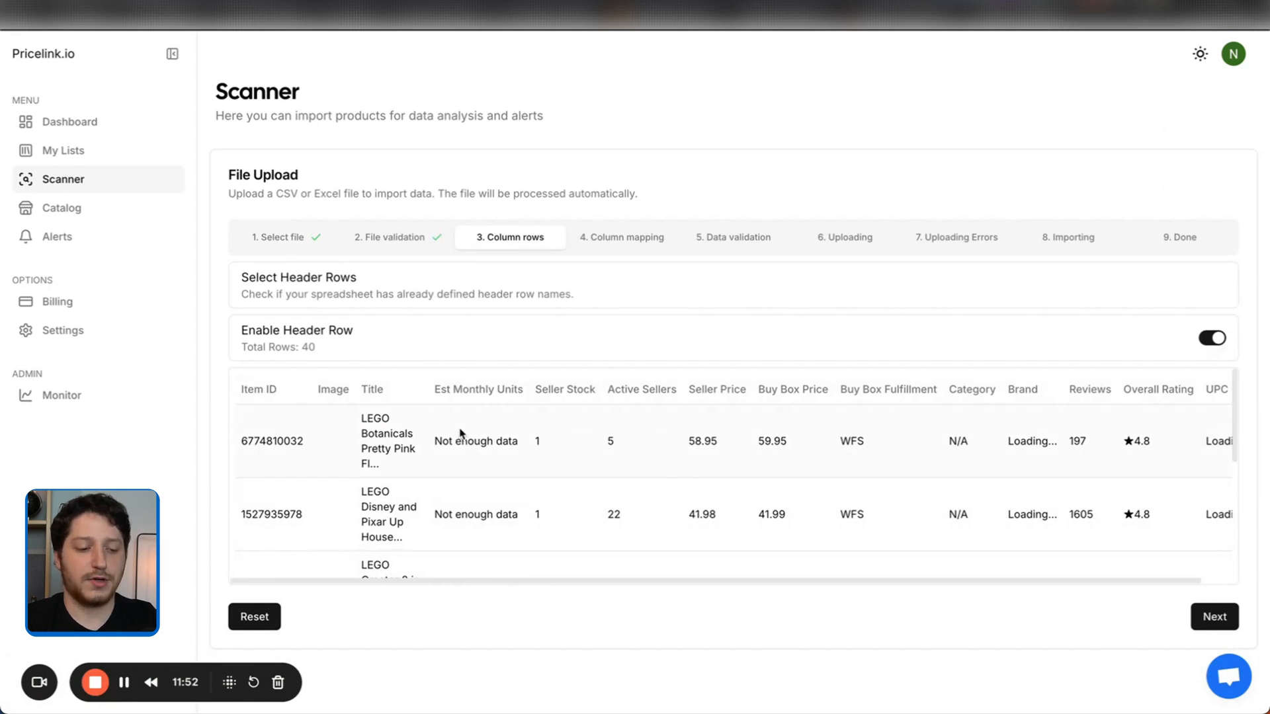
scroll(461, 432, "down", 5)
scroll(461, 432, "up", 5)
scroll(663, 467, "right", 1)
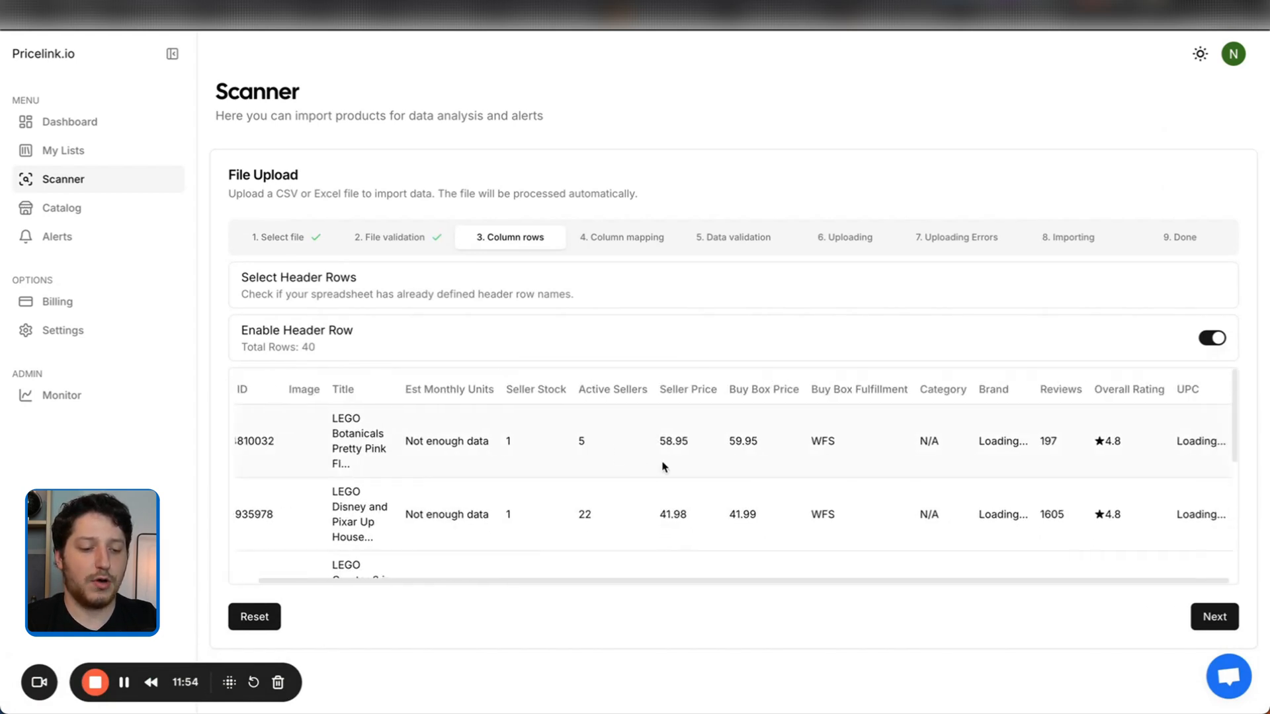
left_click(1214, 618)
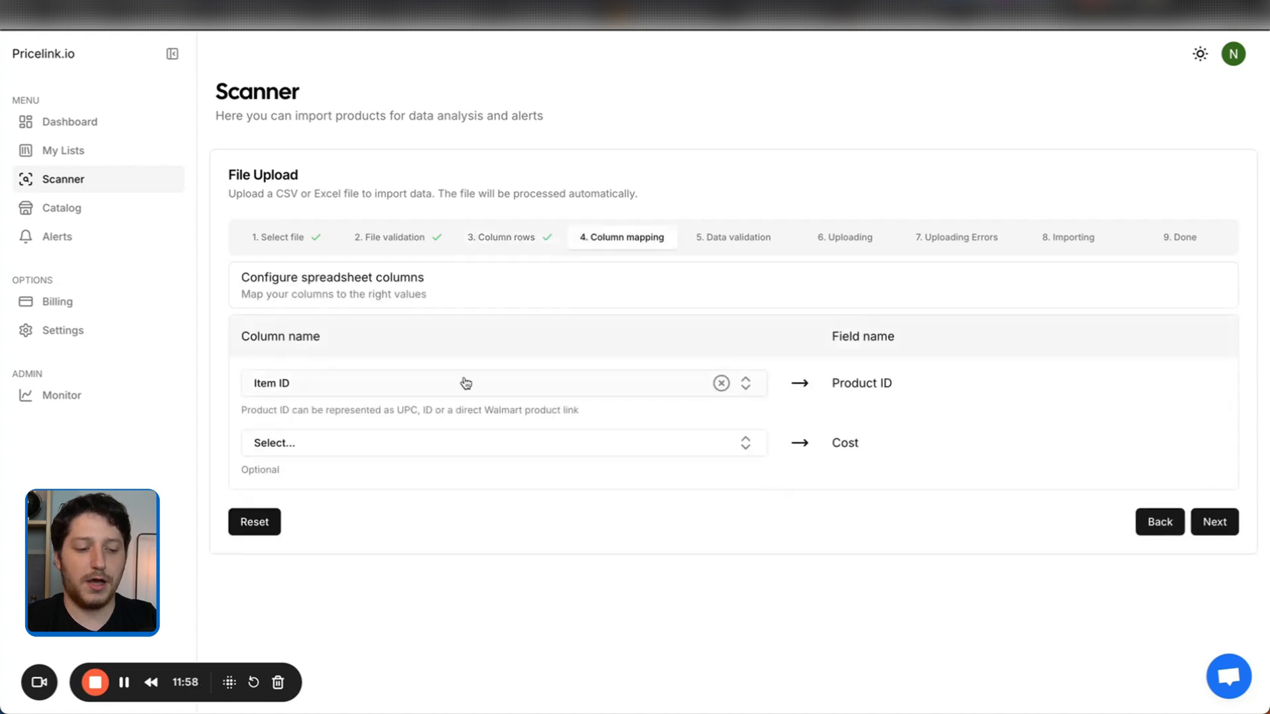
Keep Item ID mapped to Product ID, leave Cost unmapped, and upload the products to the "Wholesale file.csv" list.
left_click(745, 390)
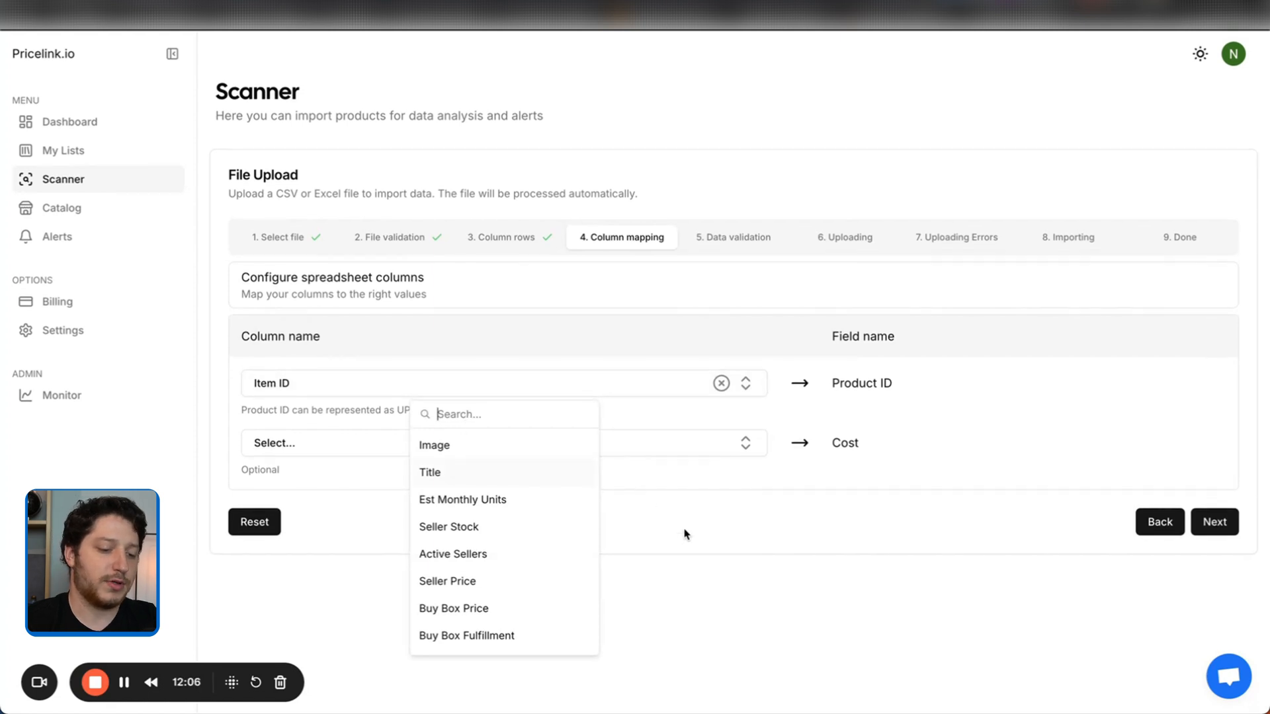
left_click(705, 528)
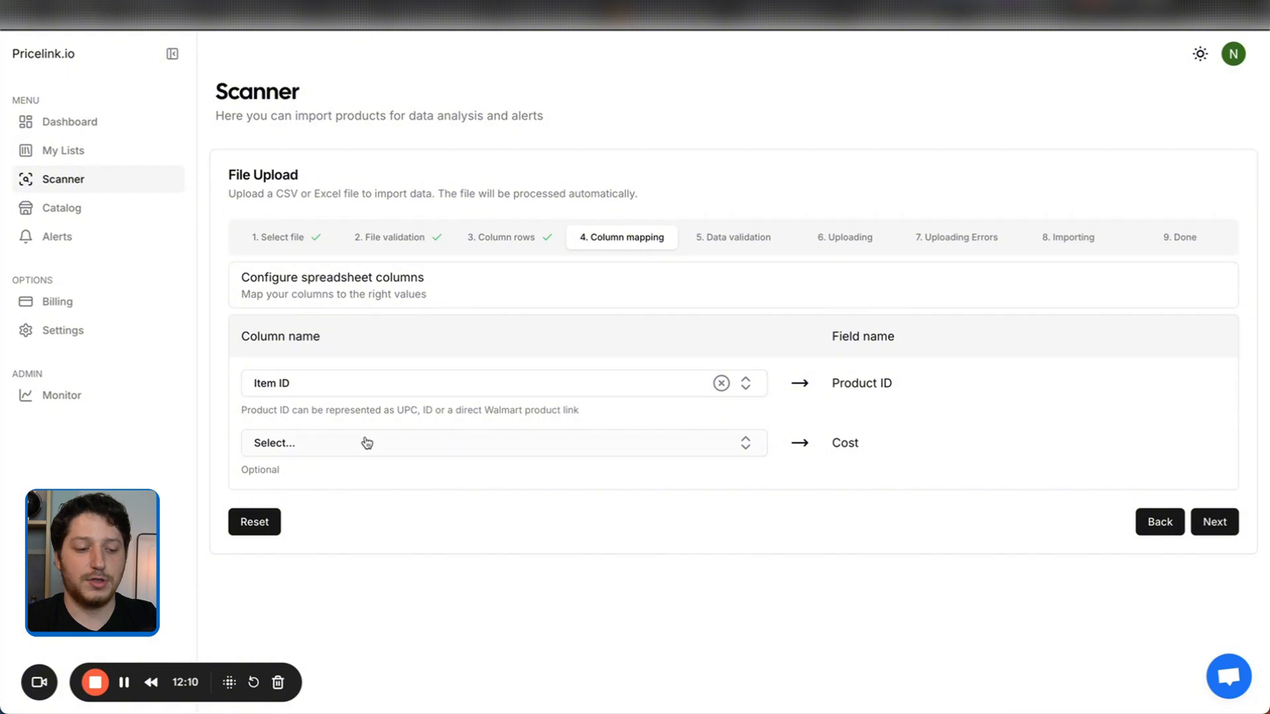
left_click(1216, 522)
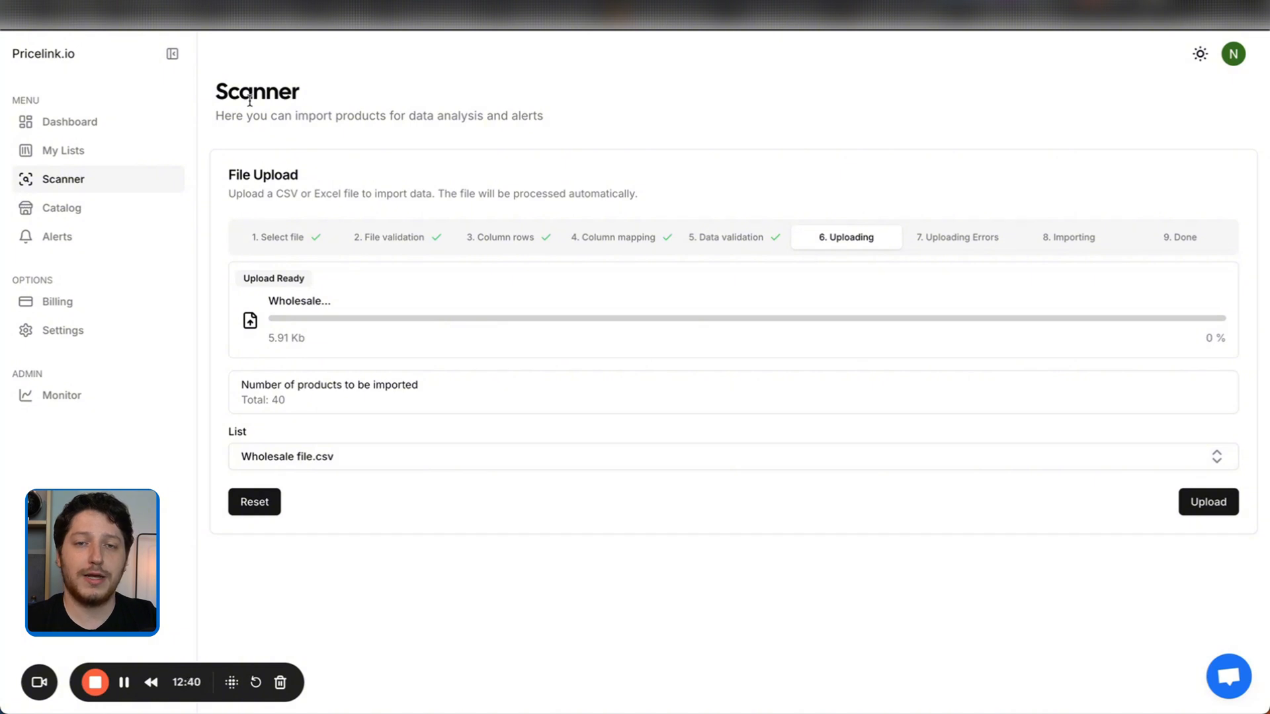
left_click(1203, 504)
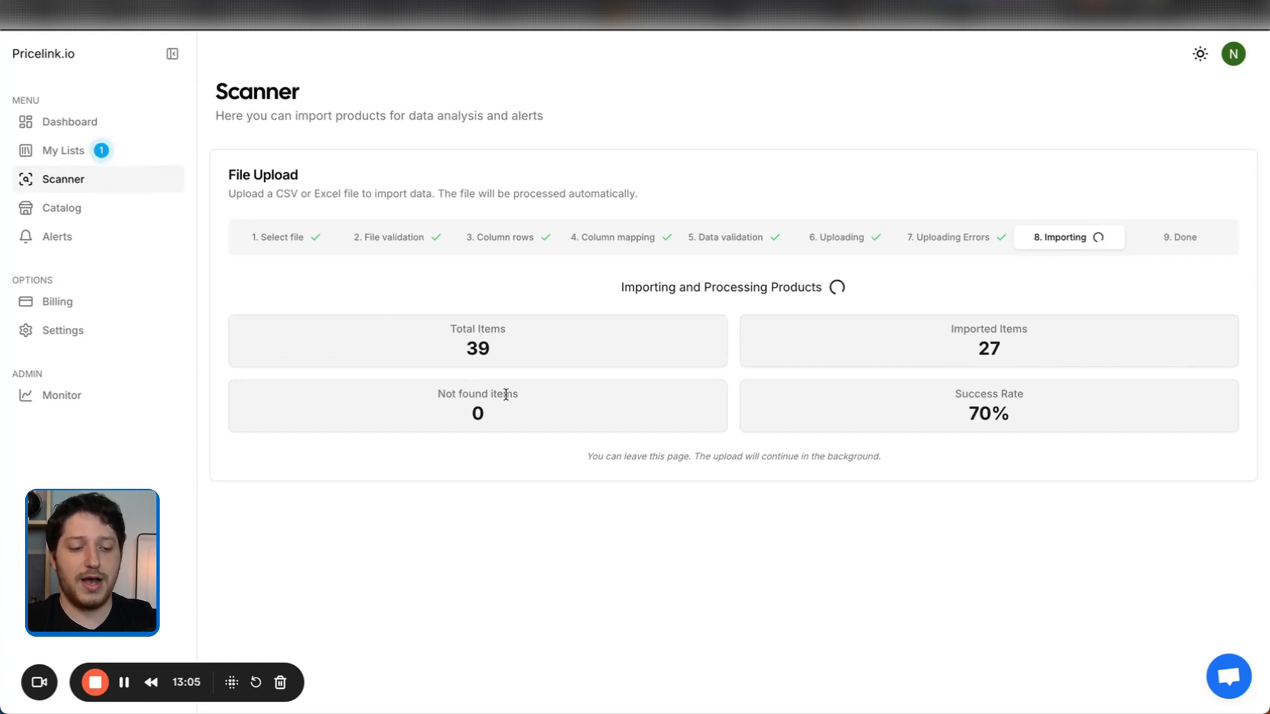
Check the wholesale file's import progress in My Lists and open the "Wholesale file.csv" list.
left_click(76, 158)
left_click(942, 177)
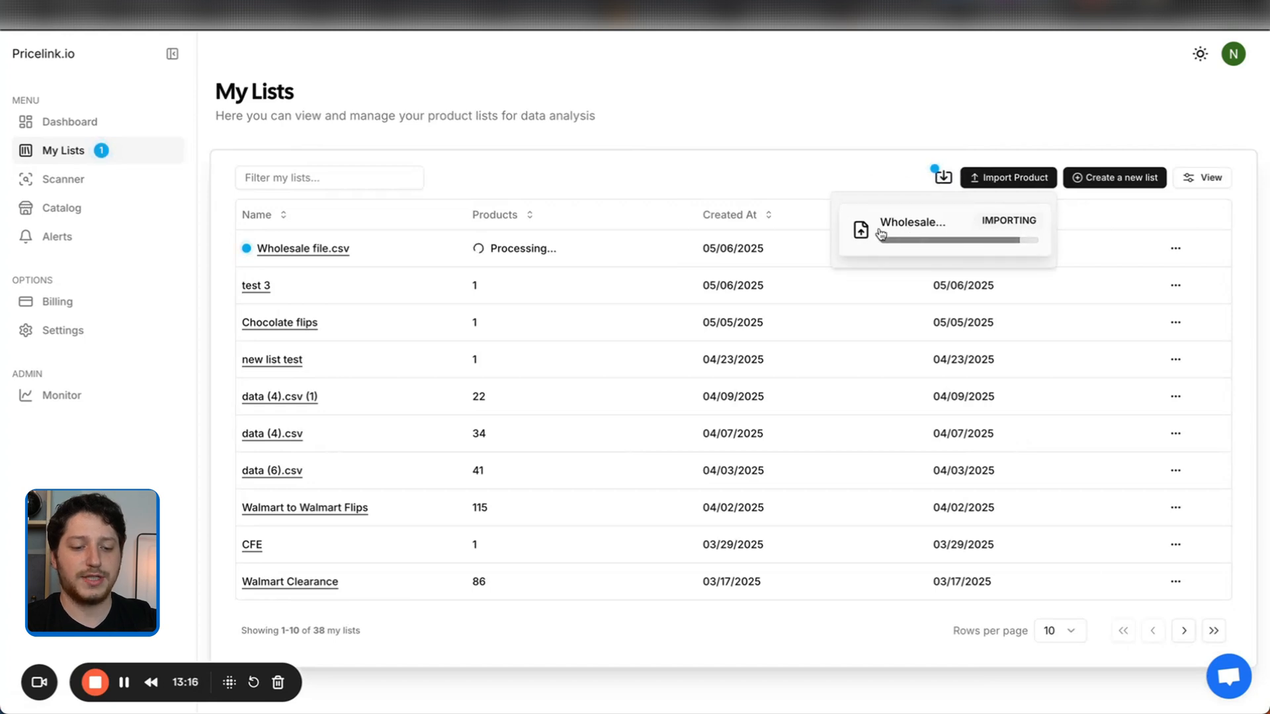
left_click(757, 171)
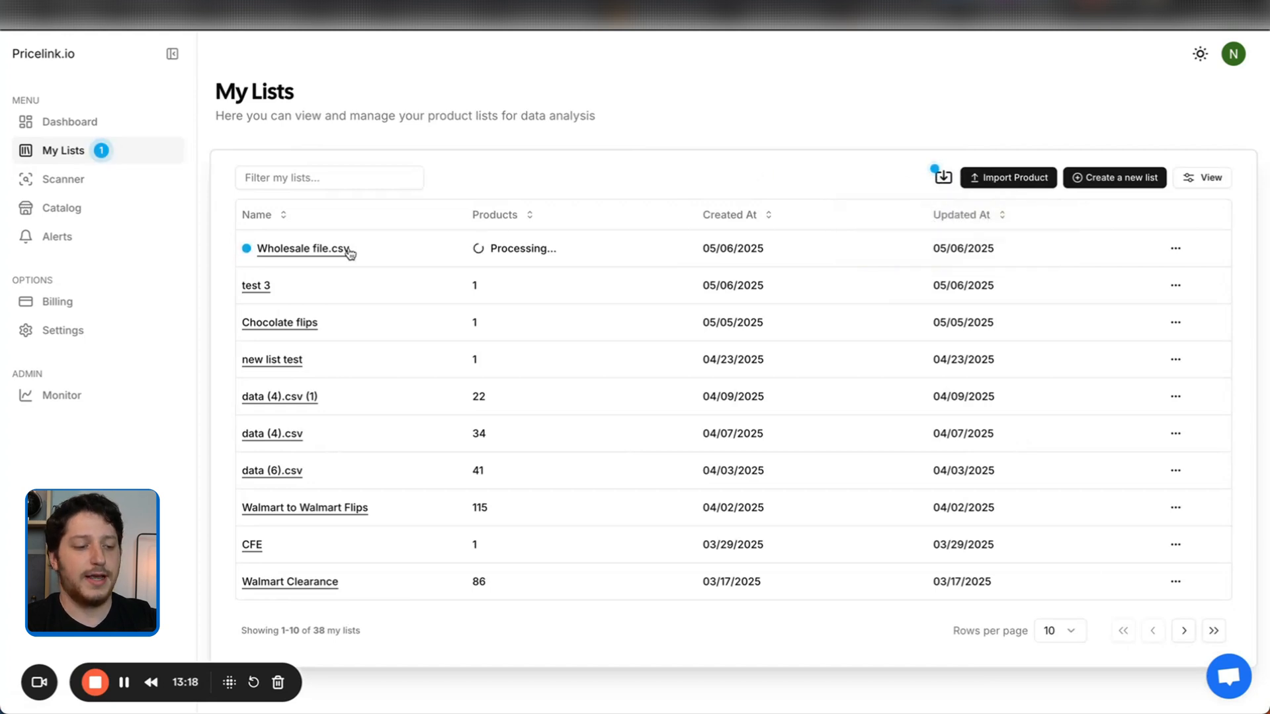
left_click(300, 250)
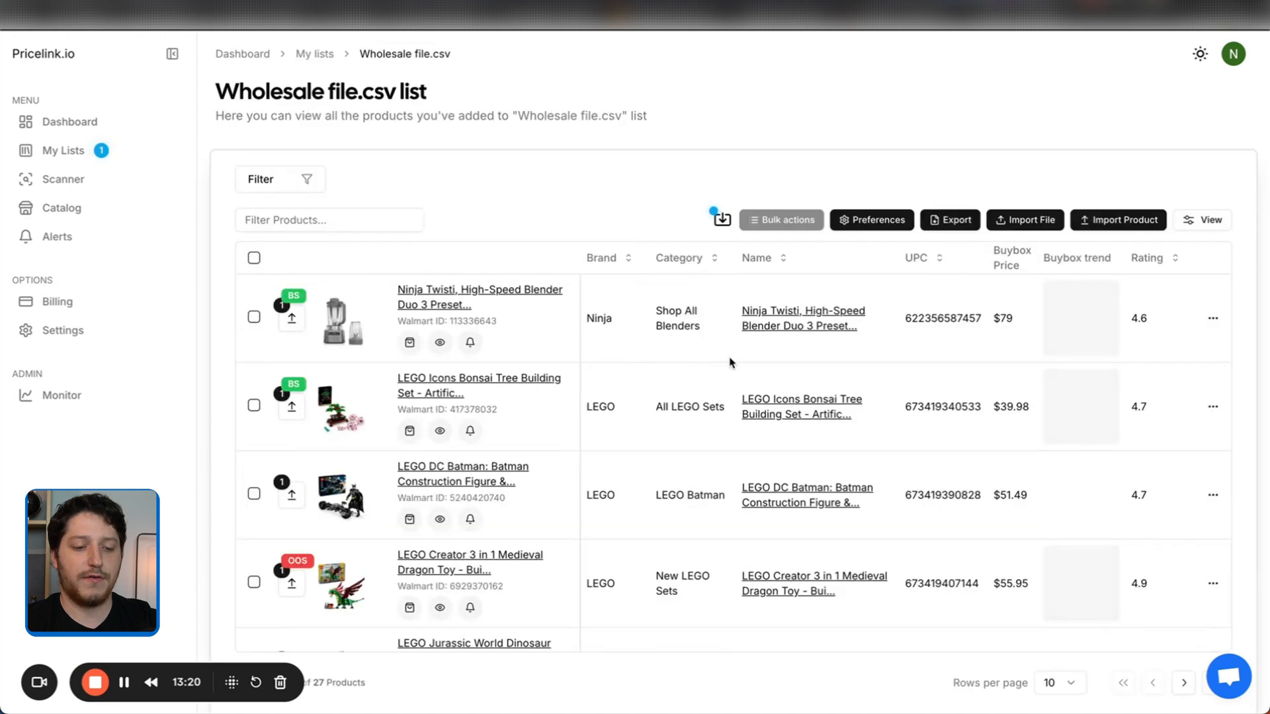
Look through the imported products and their data columns, and view the LEGO DC Batman set's enlarged buybox trend.
scroll(565, 424, "down", 8)
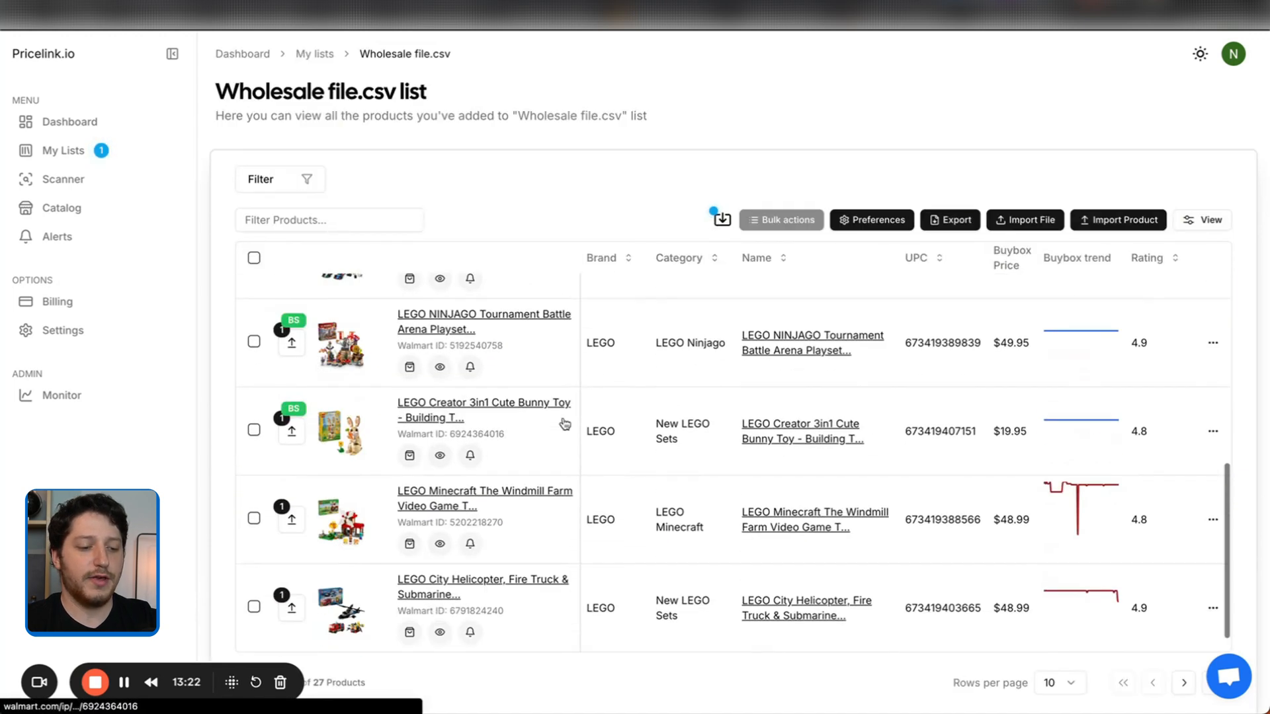
scroll(565, 425, "up", 8)
scroll(565, 424, "down", 5)
scroll(564, 424, "up", 6)
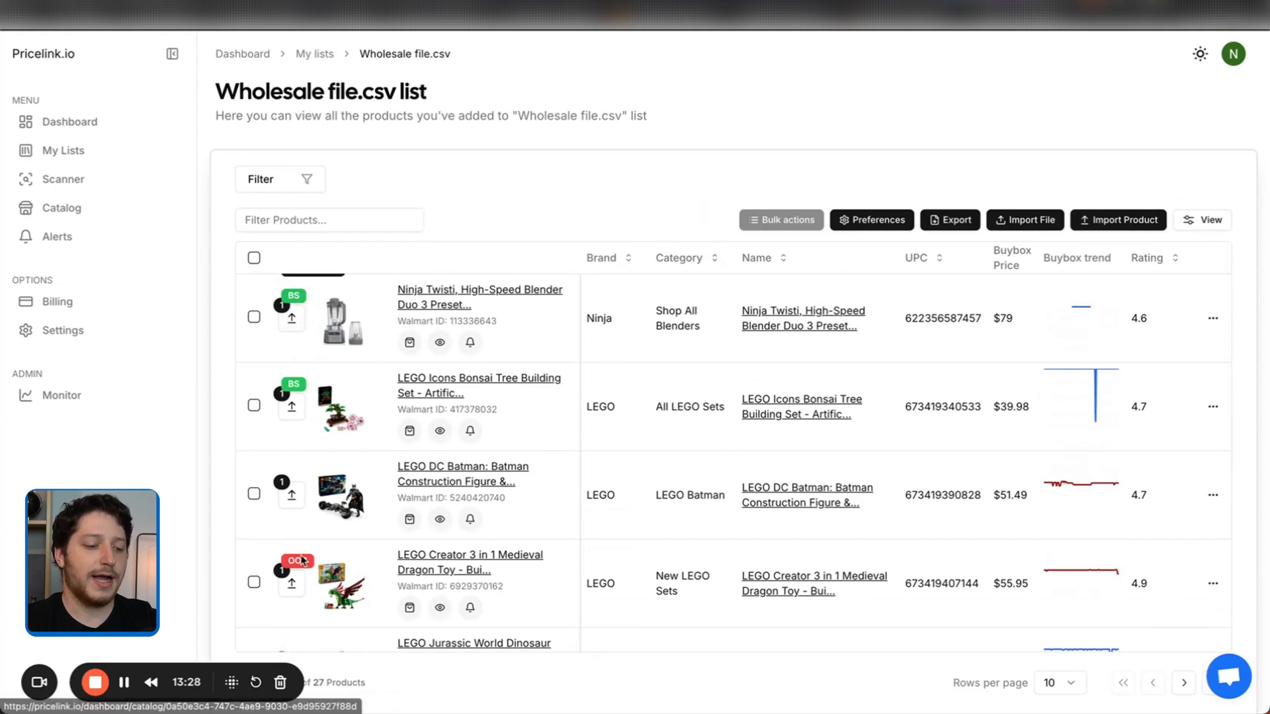
scroll(753, 523, "right", 3)
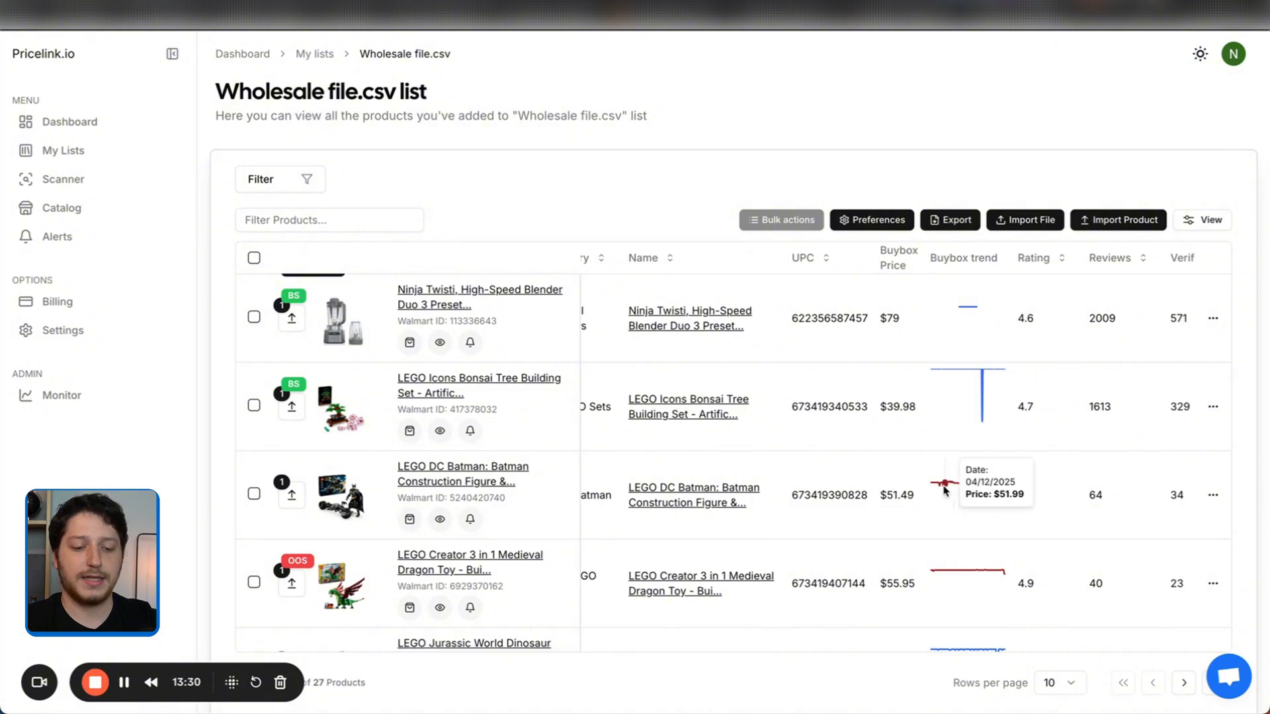
left_click(944, 488)
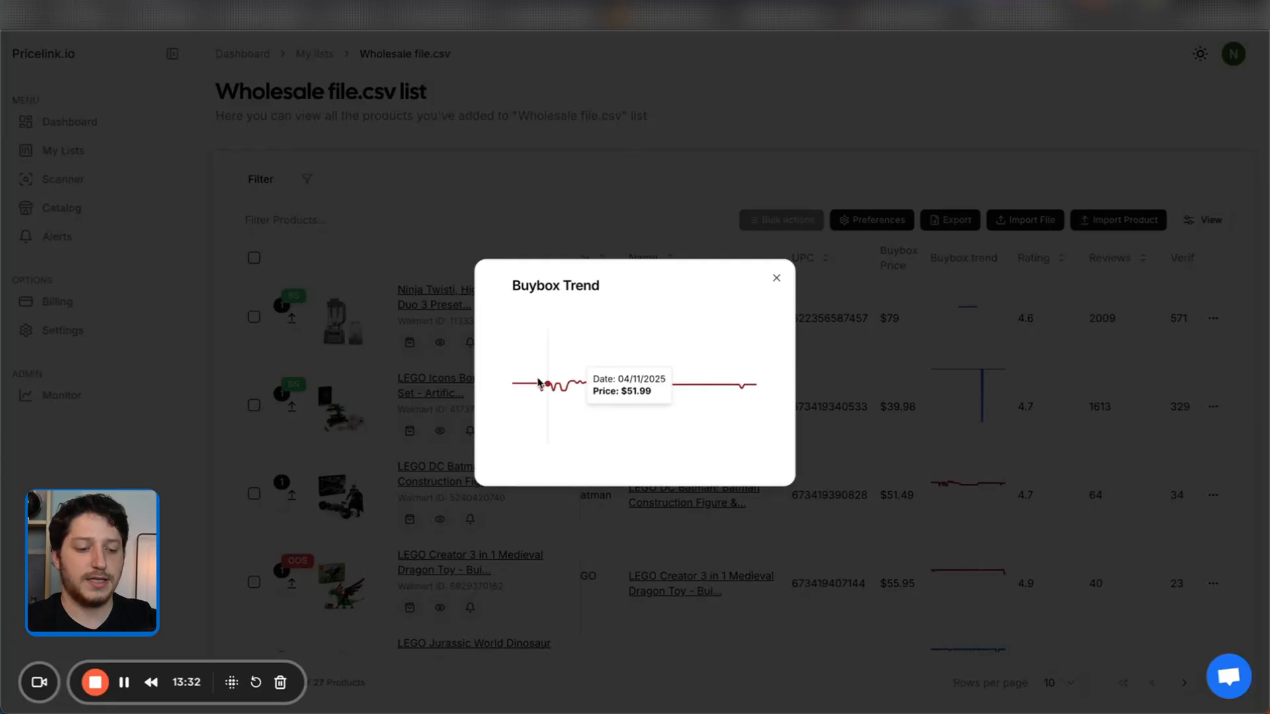
left_click(777, 285)
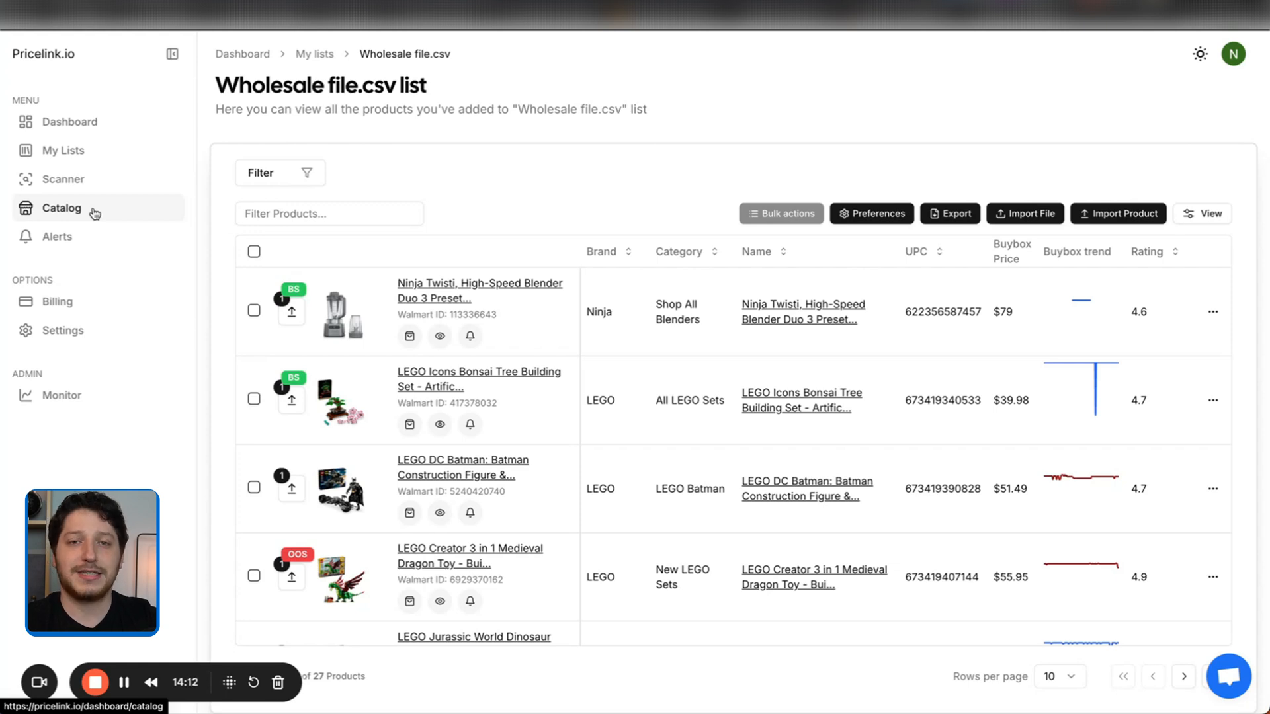
Filter the product catalog with Out of stock set to Yes.
left_click(95, 213)
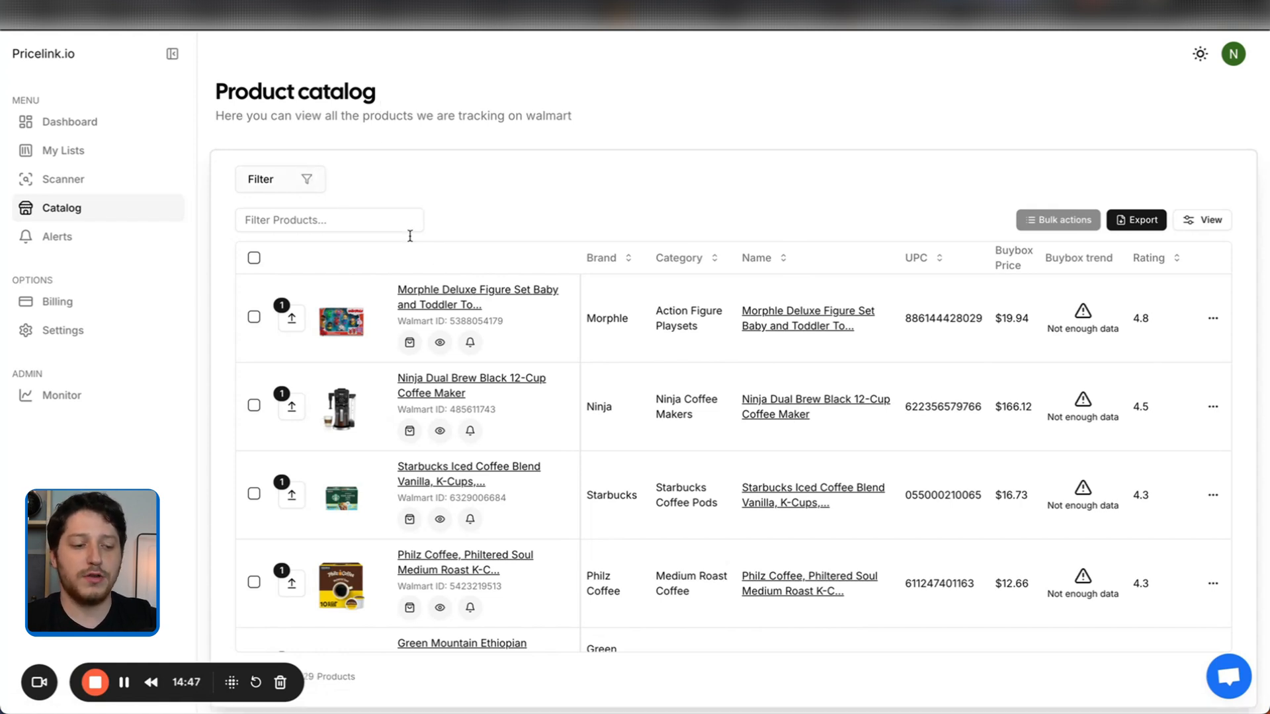
left_click(309, 179)
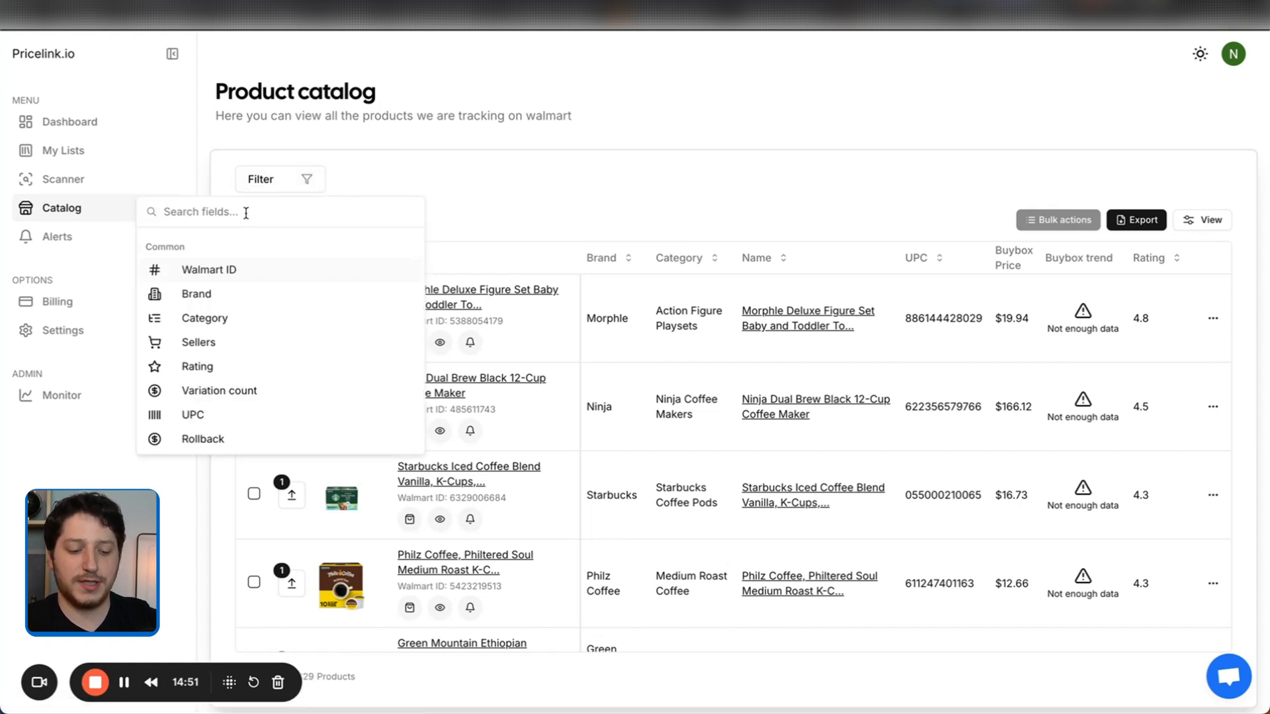
type("ou")
scroll(216, 357, "down", 1)
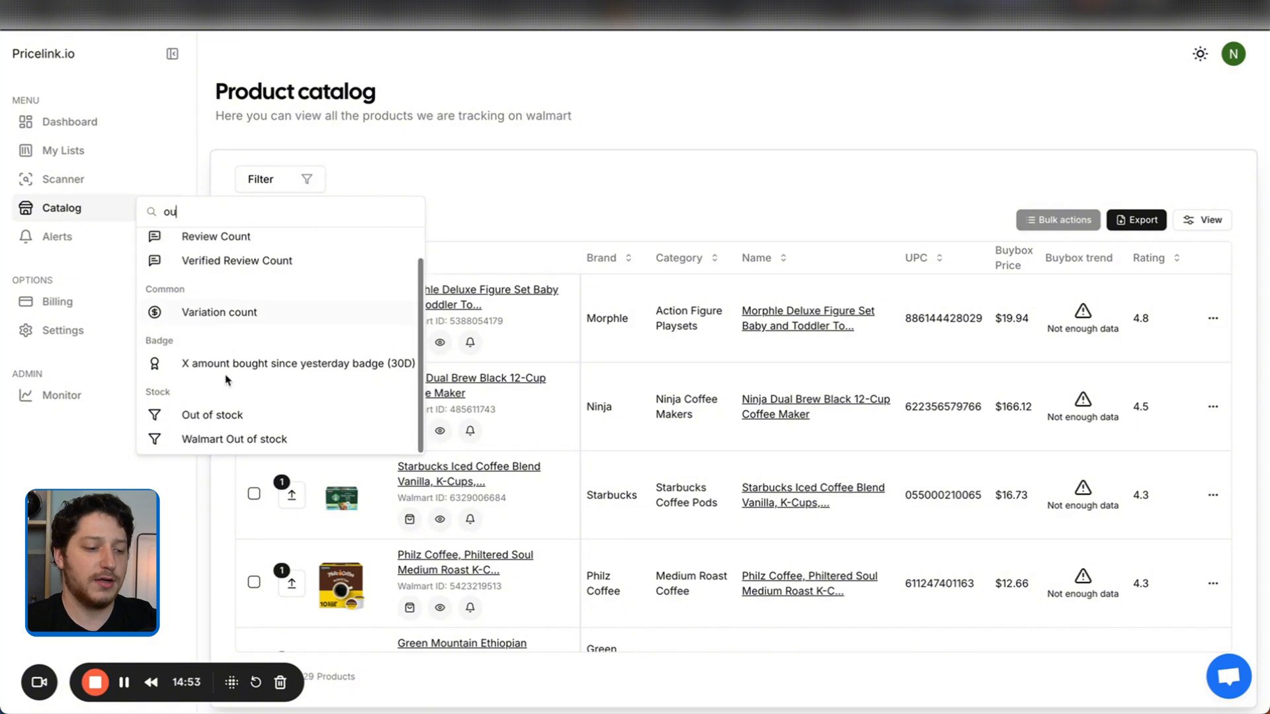
left_click(213, 415)
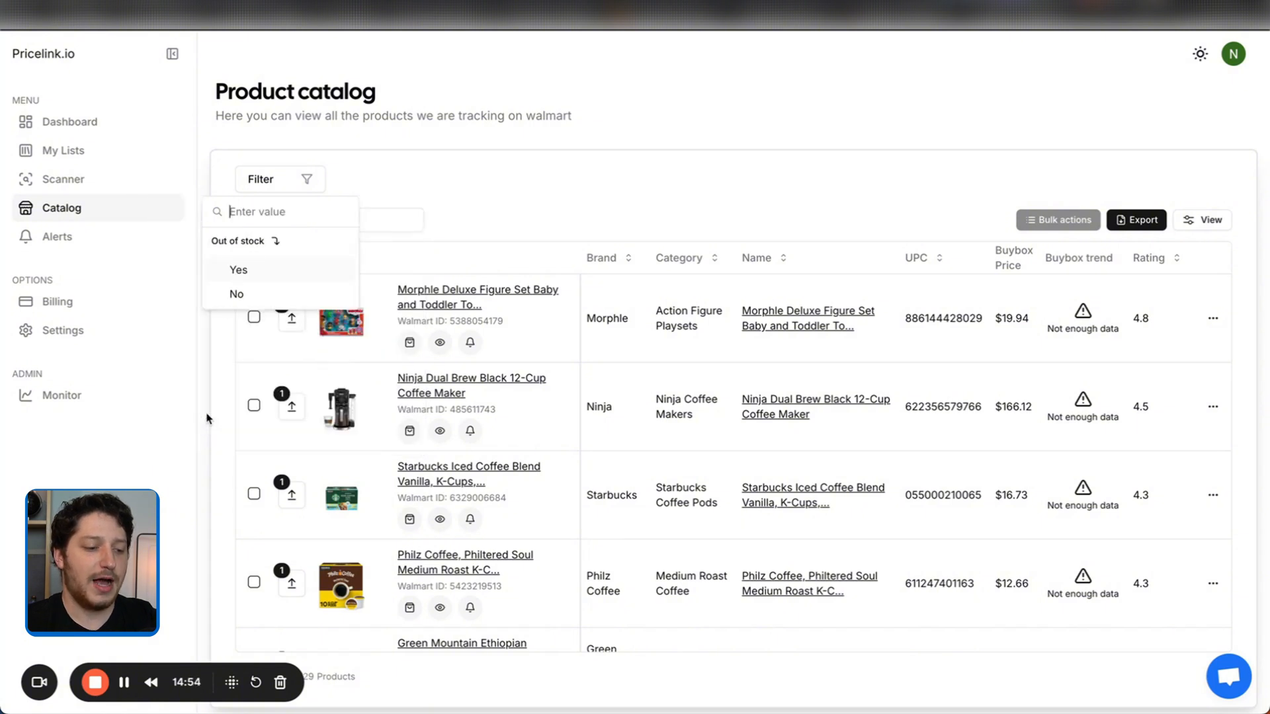
left_click(254, 271)
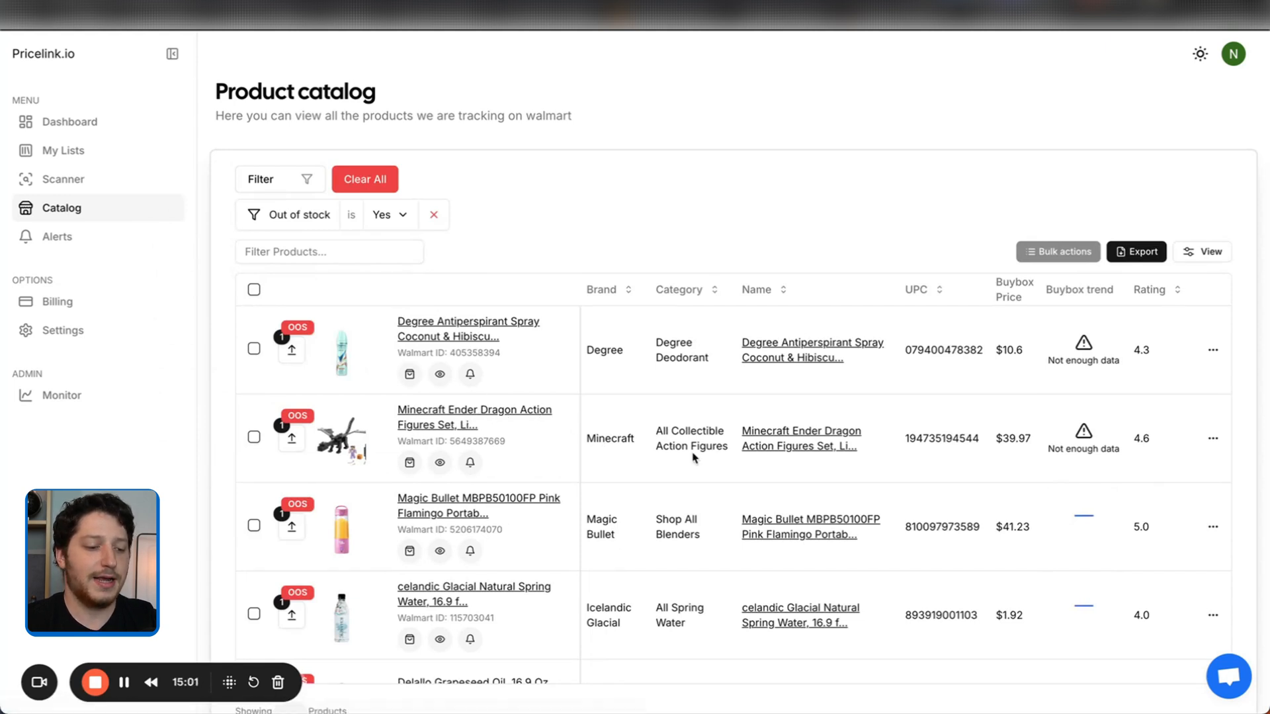
Show the sellers of the Minecraft Ender Dragon set, and check the price, seller and remaining stock on its Walmart page.
left_click(290, 445)
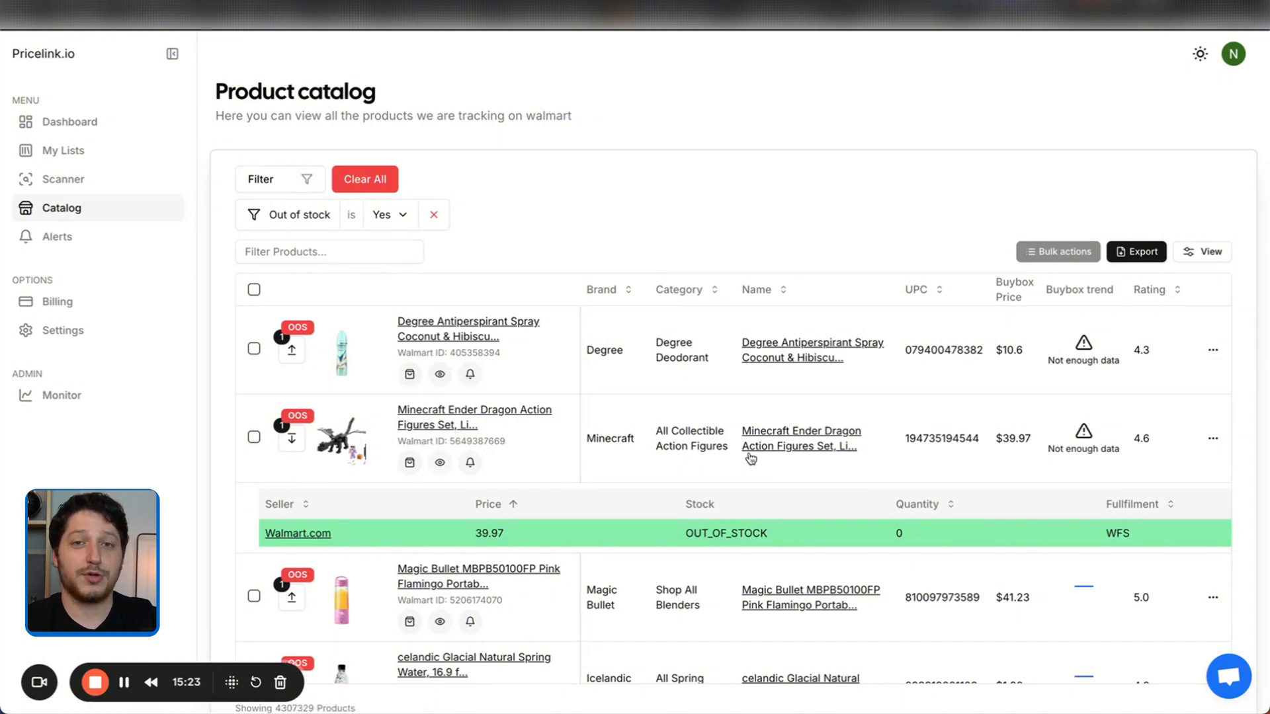
left_click(416, 416)
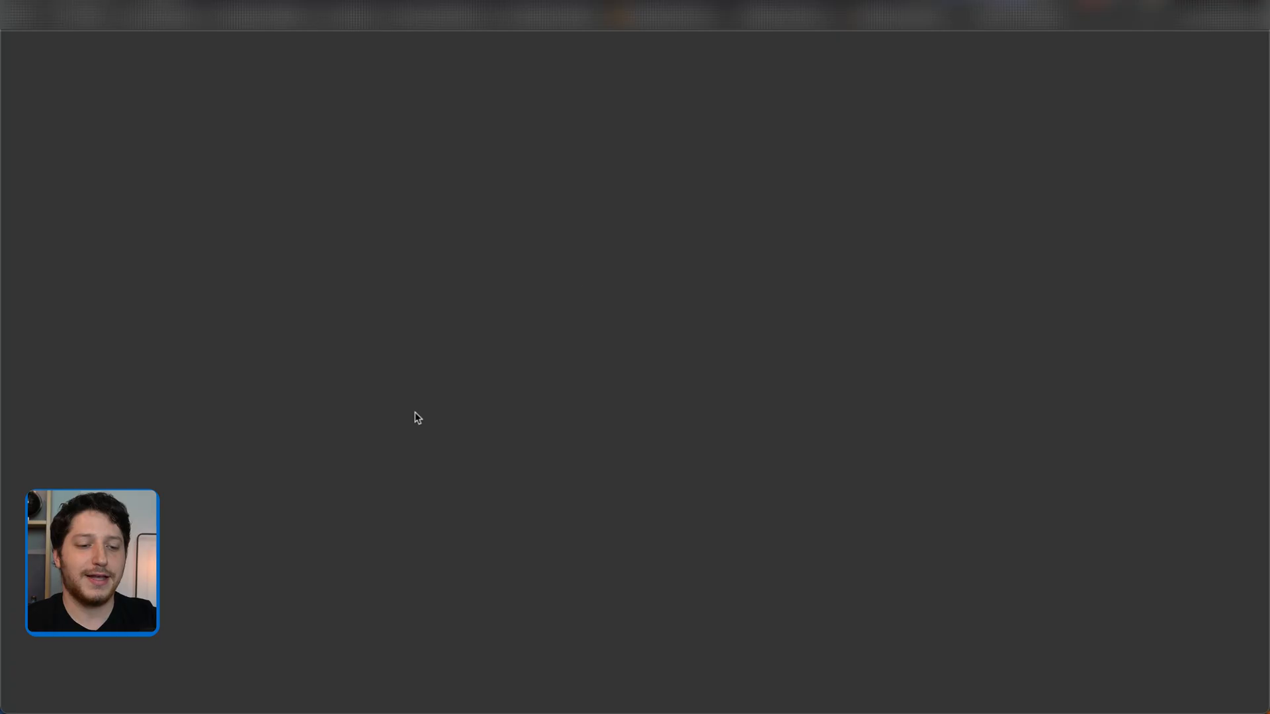
scroll(1064, 364, "down", 4)
scroll(1063, 365, "up", 3)
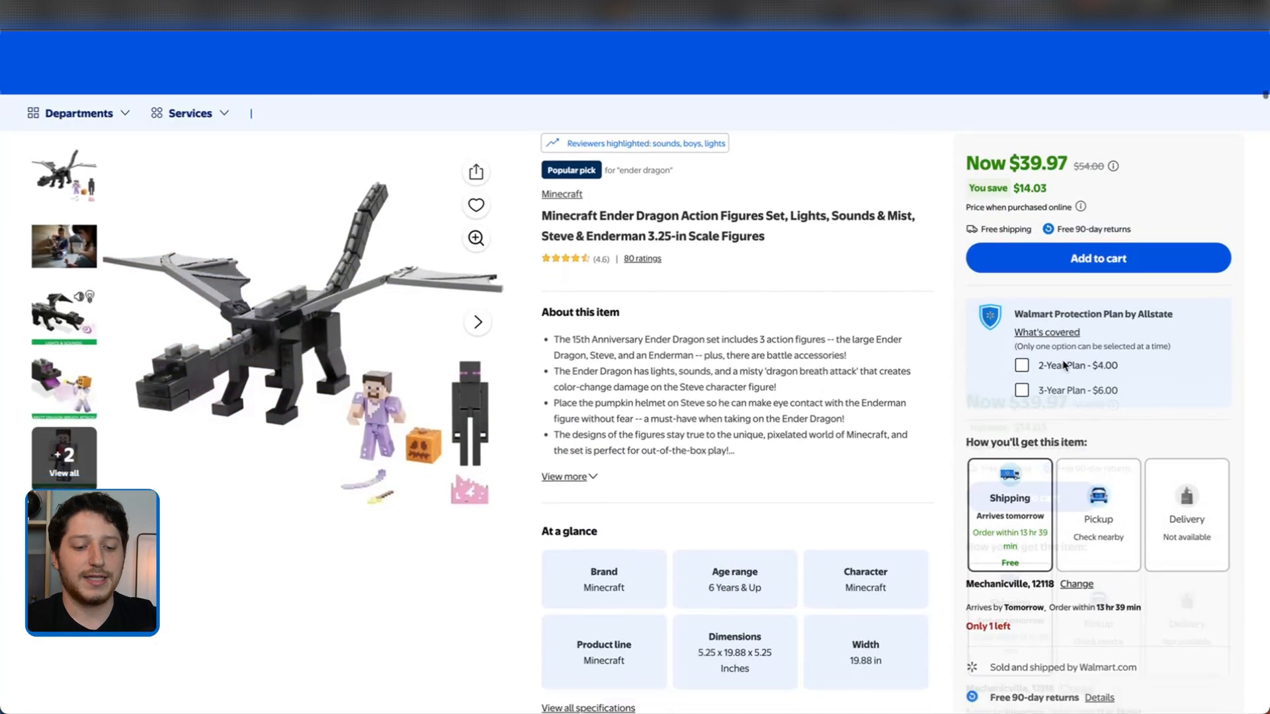
scroll(1063, 365, "down", 3)
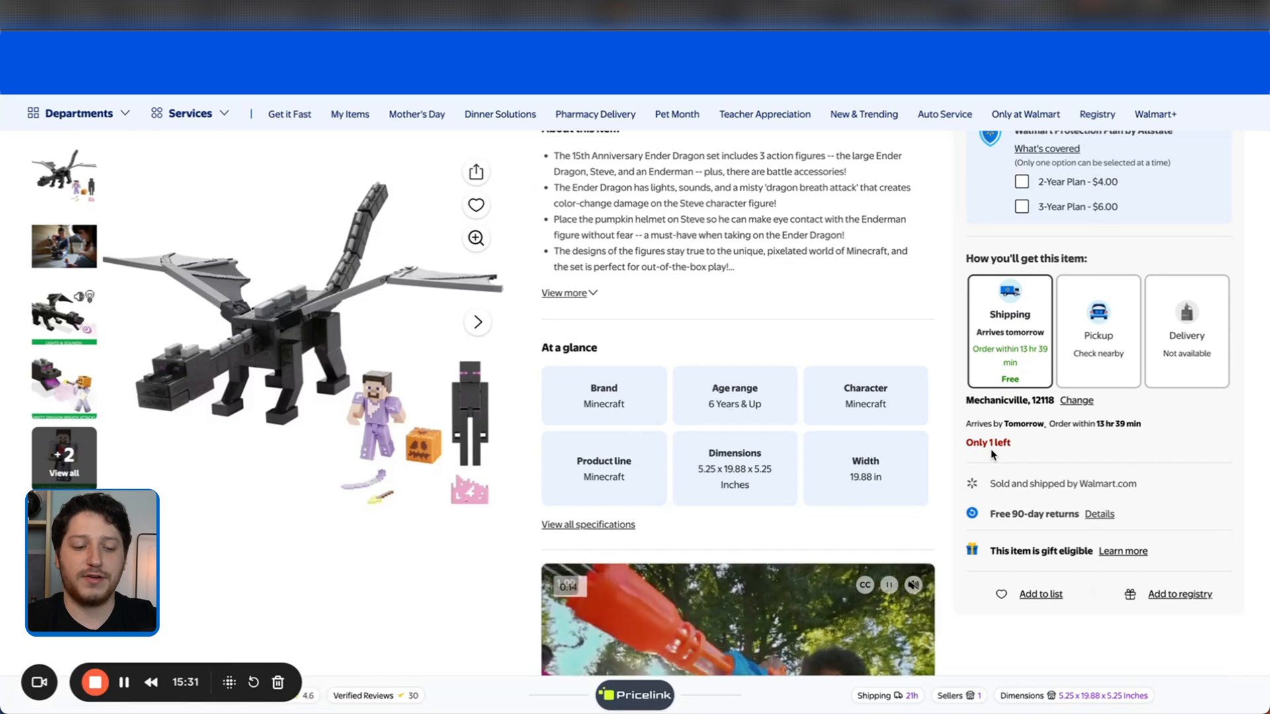
scroll(992, 455, "up", 4)
scroll(992, 455, "down", 2)
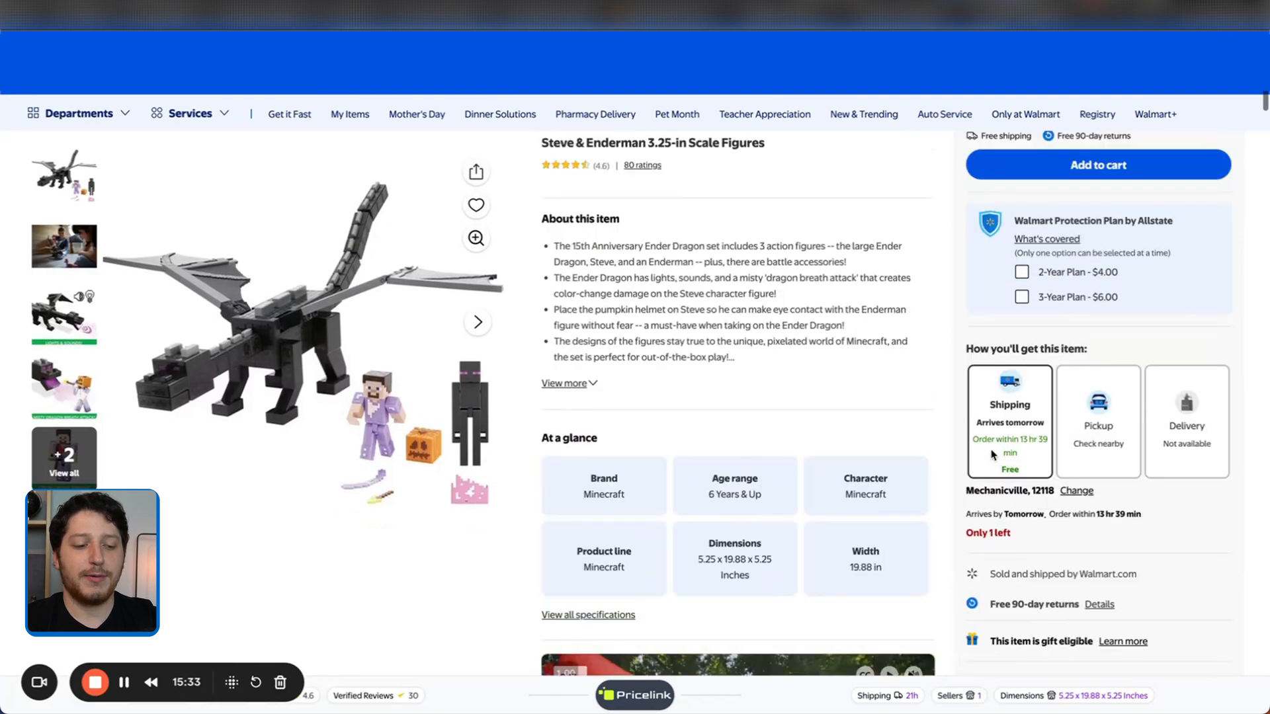
scroll(992, 455, "up", 3)
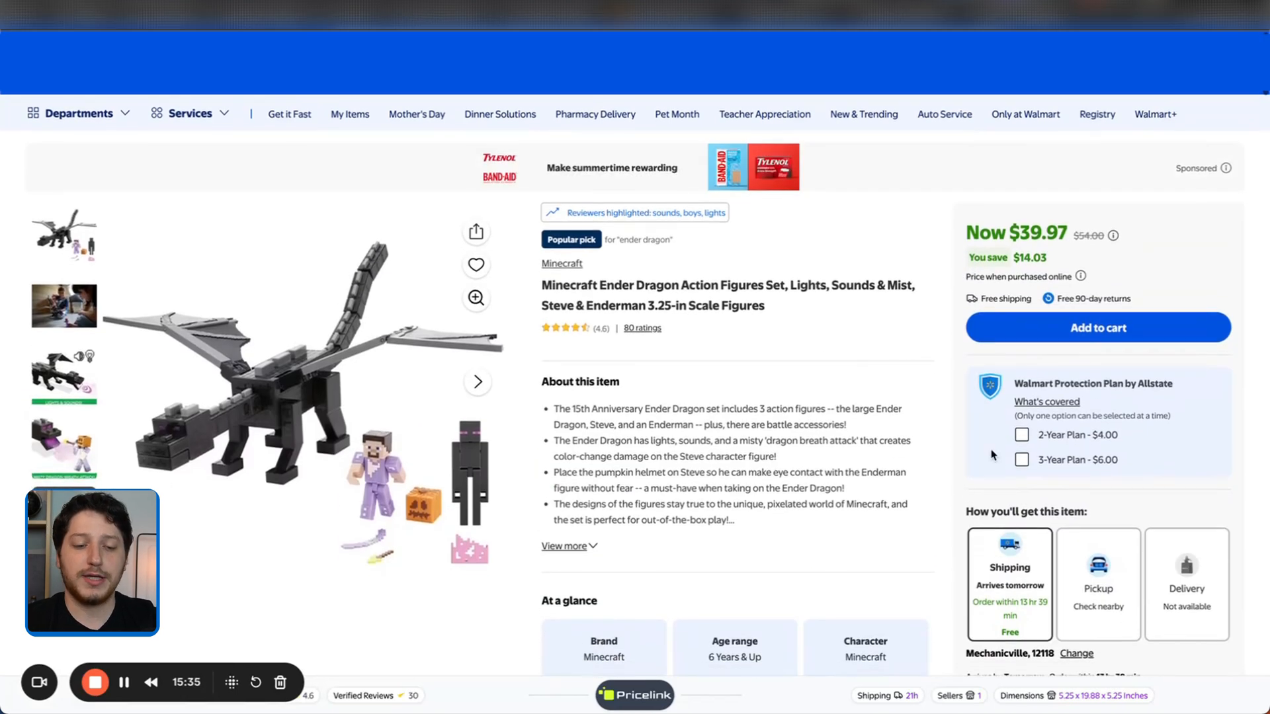
scroll(992, 455, "down", 3)
scroll(992, 455, "up", 3)
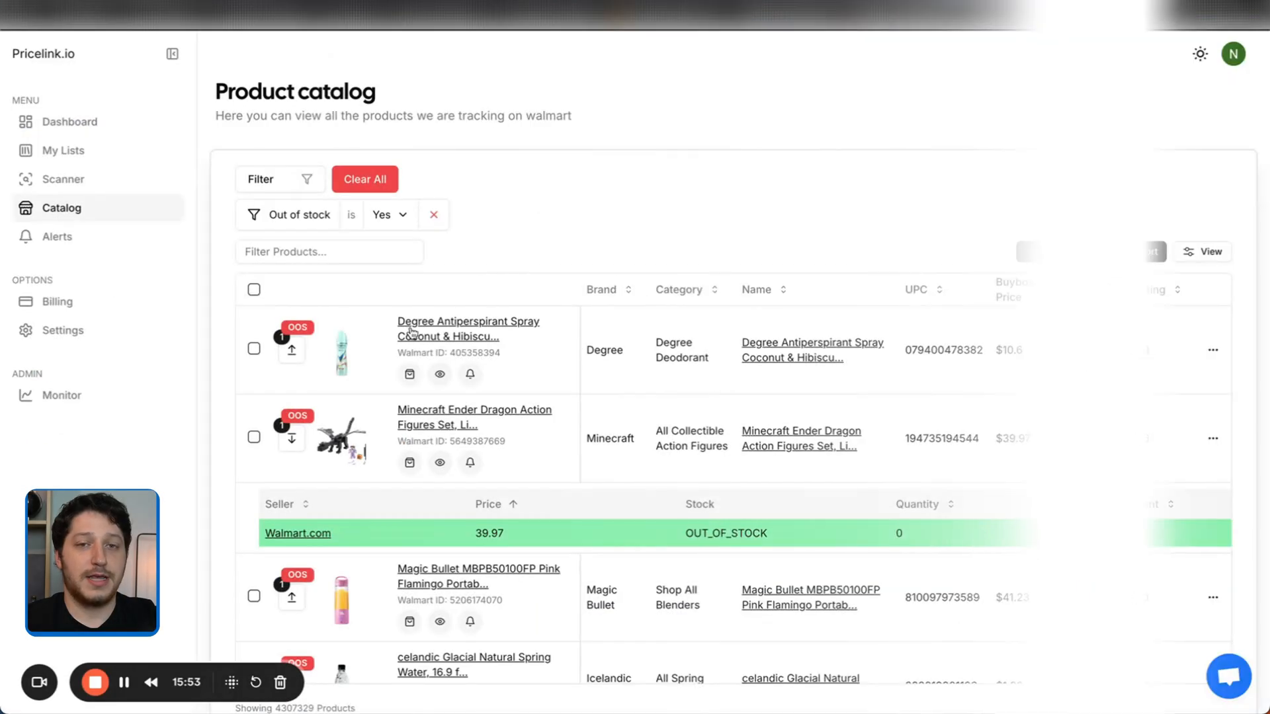
Look through the catalog's other filter fields and the Sellers filter's conditions without adding a filter.
left_click(306, 178)
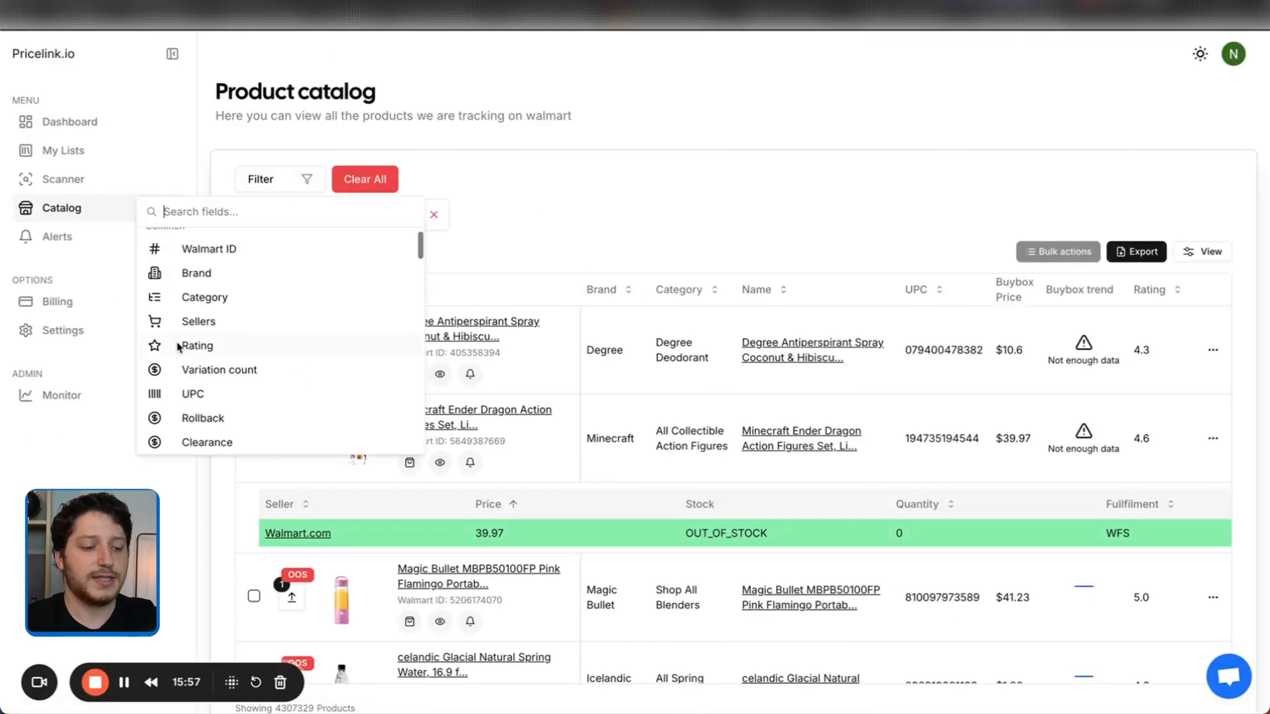
scroll(177, 342, "down", 3)
scroll(228, 326, "down", 3)
scroll(211, 316, "up", 8)
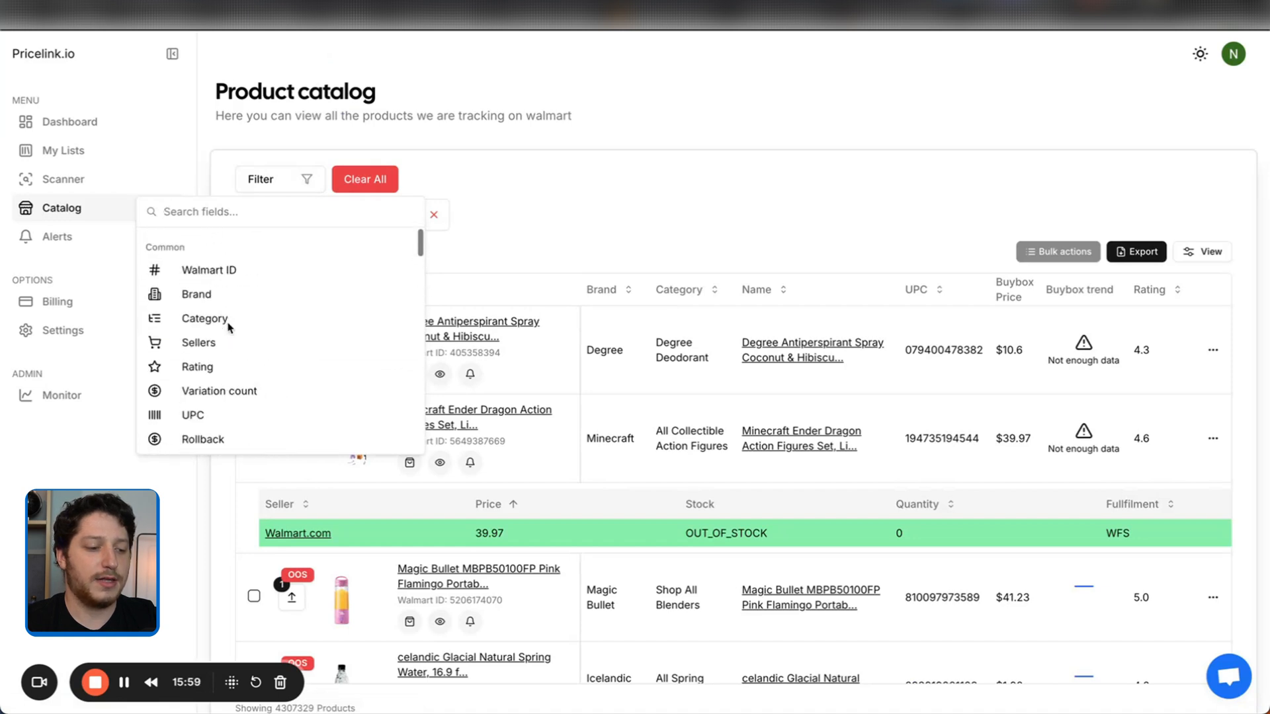
left_click(201, 341)
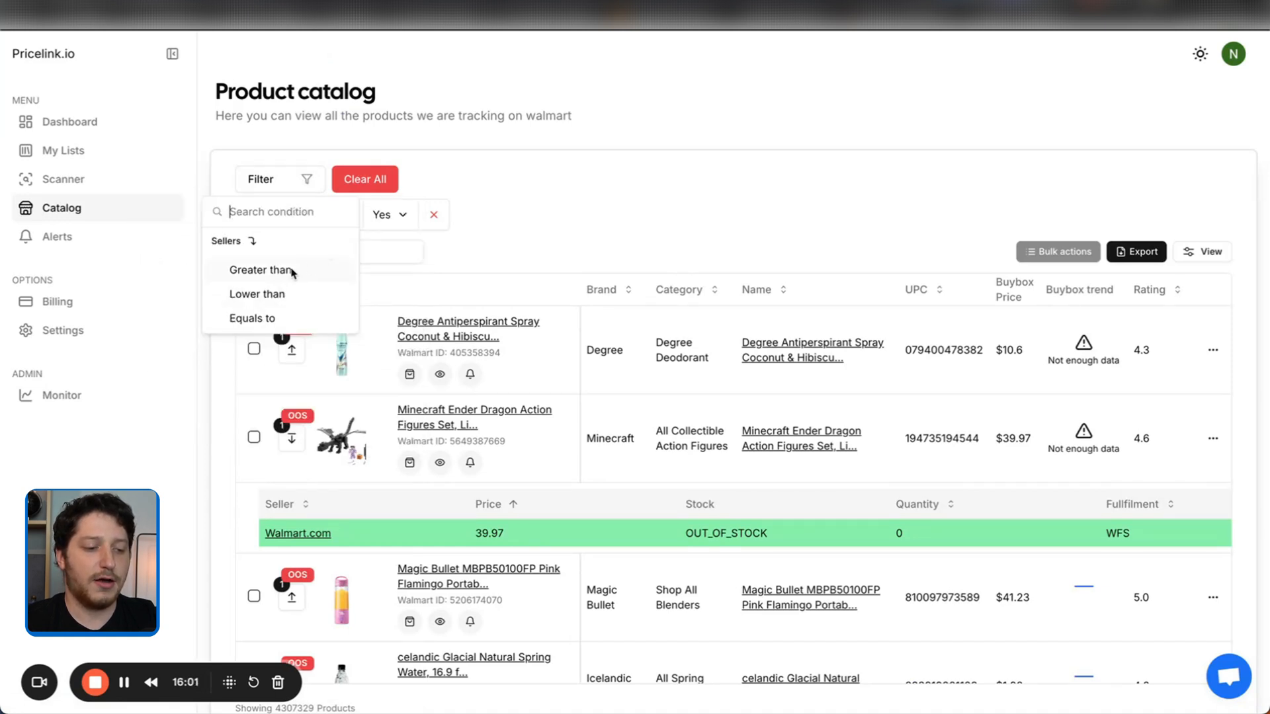
left_click(304, 181)
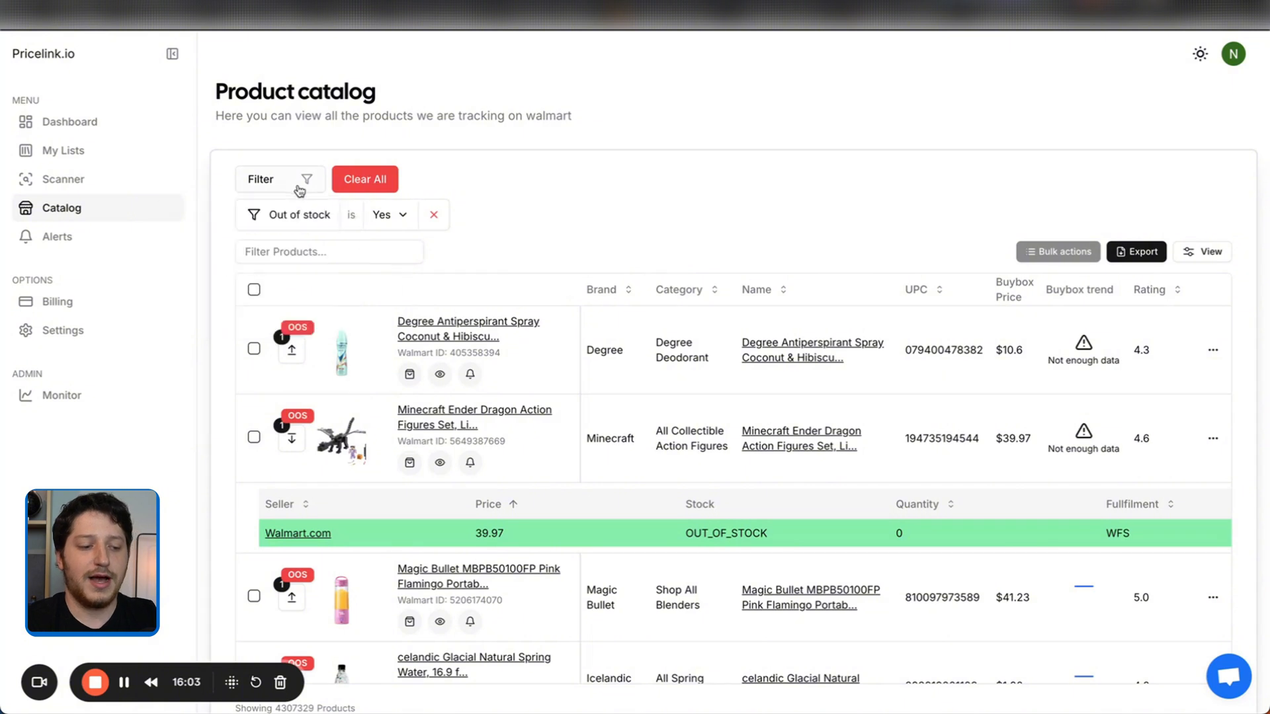
Add a Buybox price greater than 20 filter to the product catalog.
left_click(305, 181)
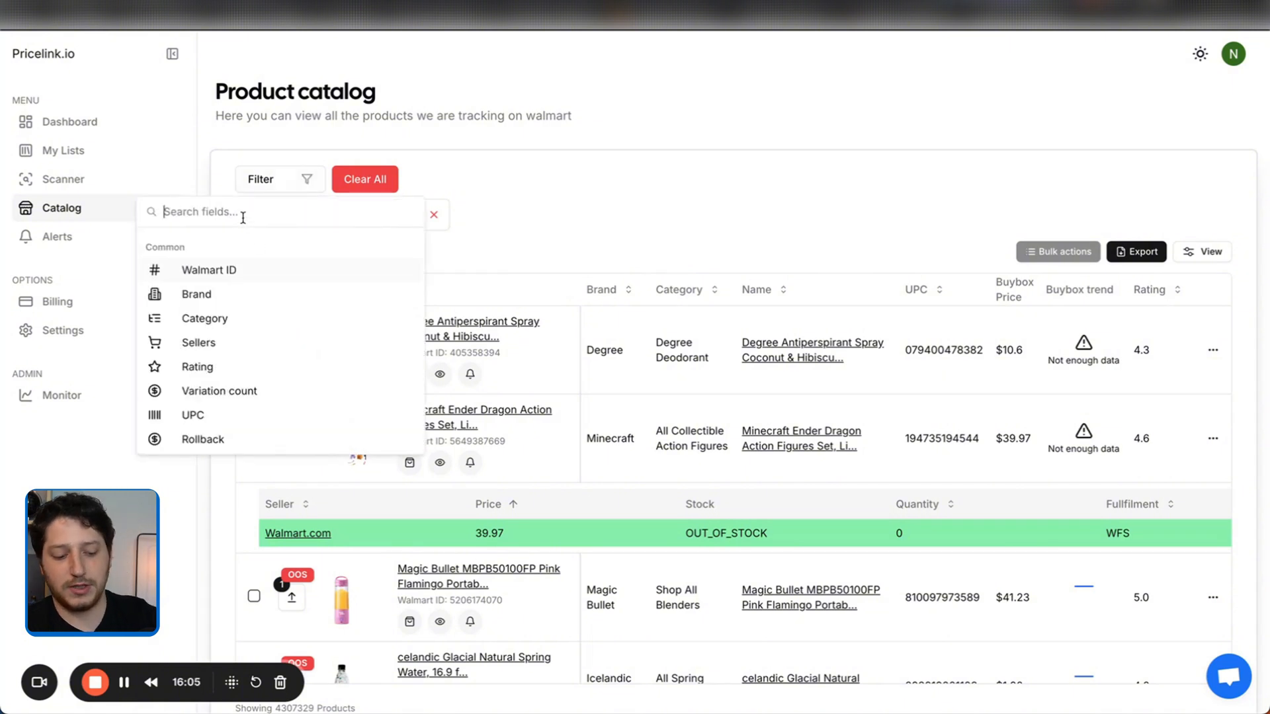
type("buy")
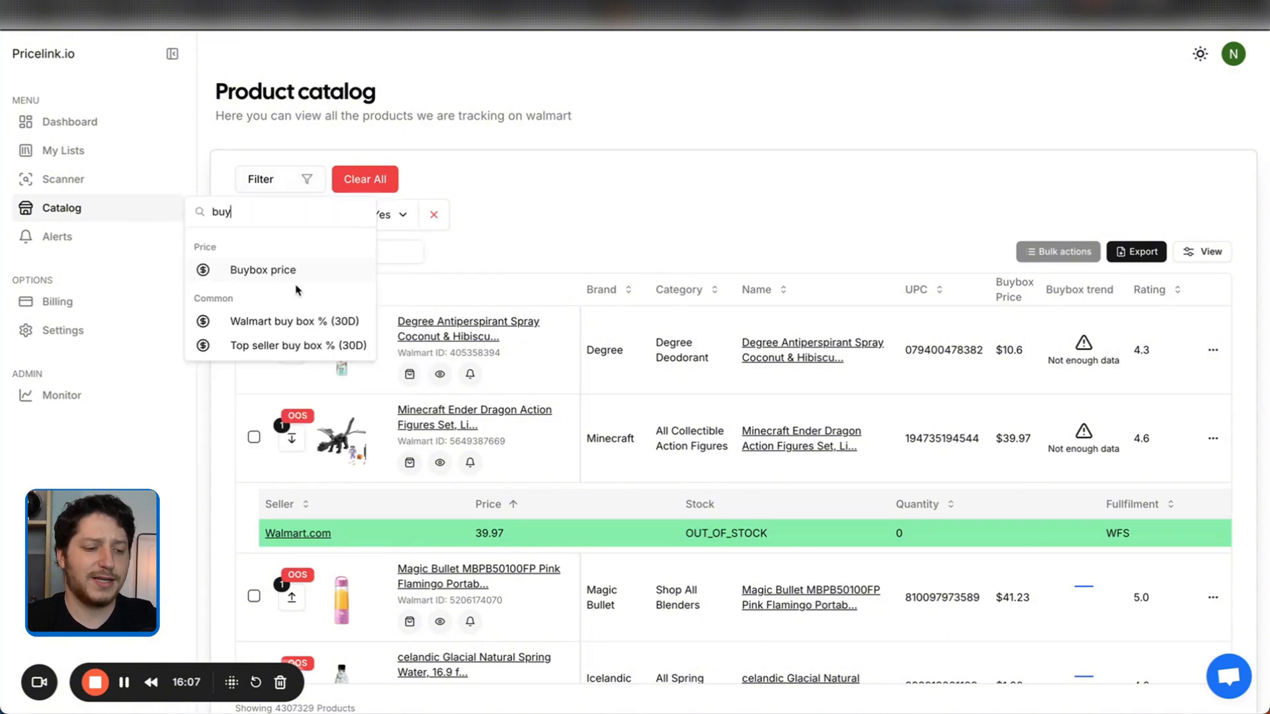
left_click(283, 271)
left_click(283, 270)
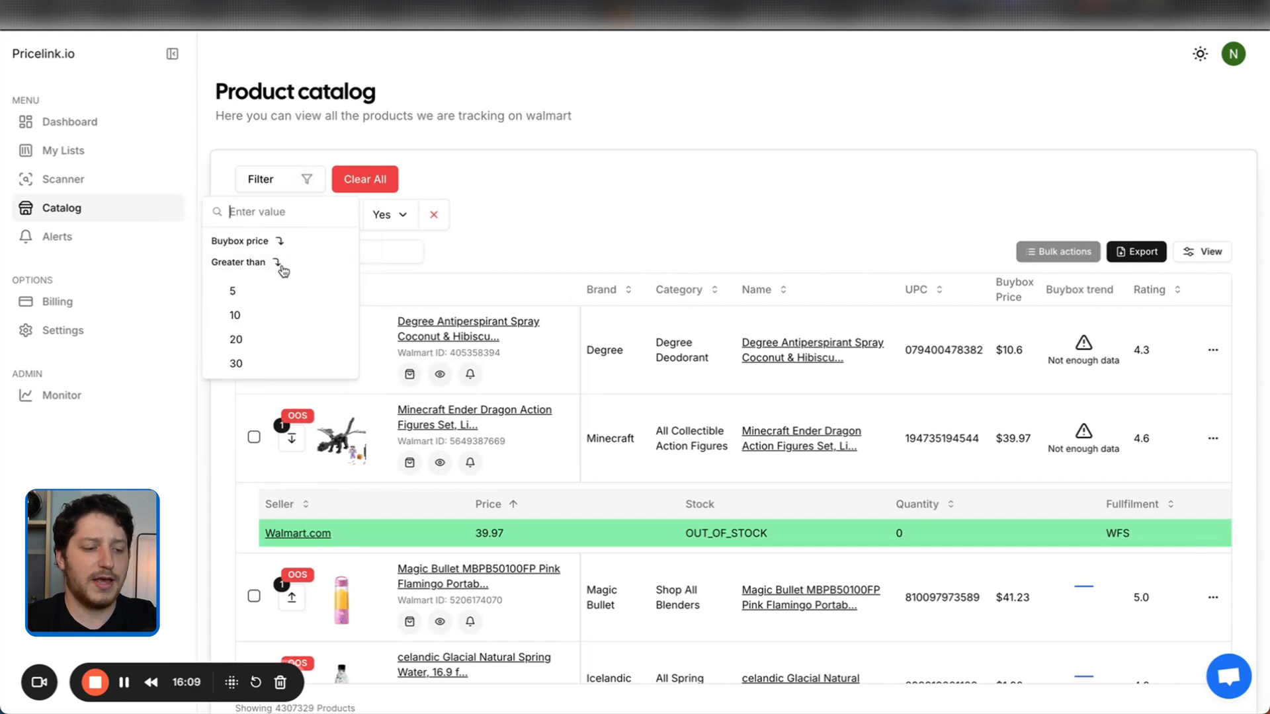
left_click(243, 340)
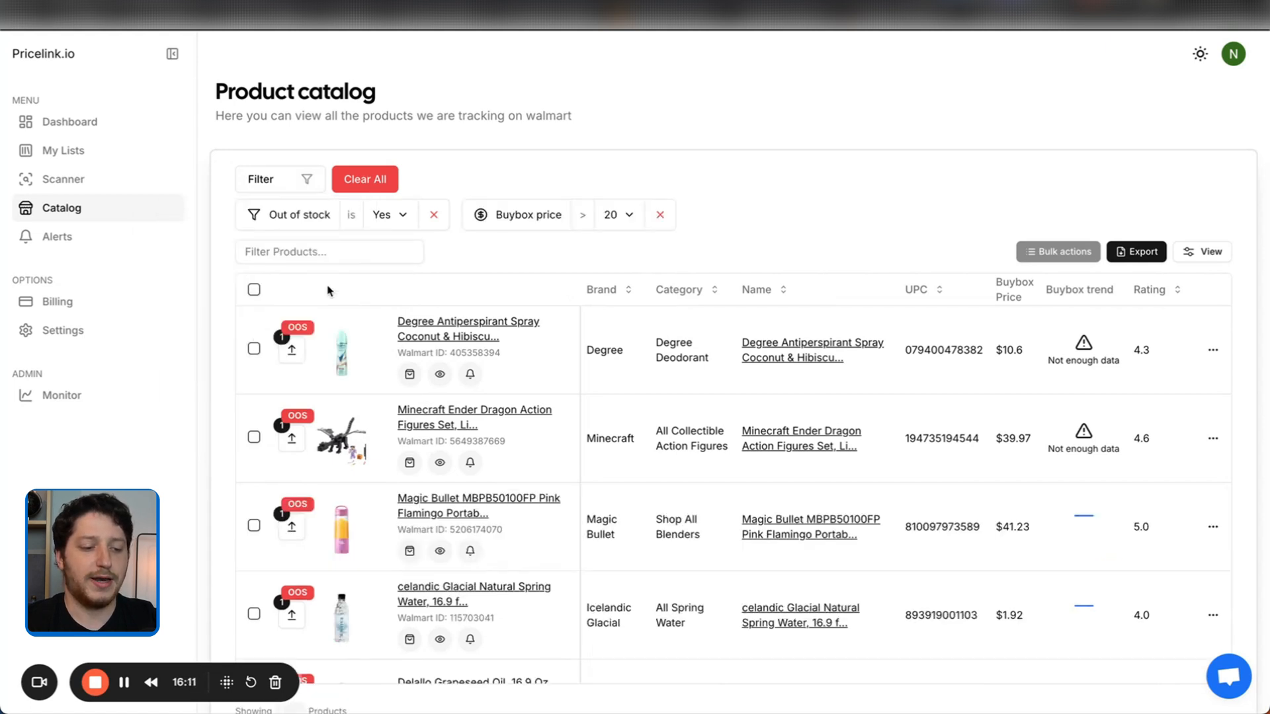
Look through the filtered catalog products, select all on the page, and view the available bulk actions without applying one.
scroll(983, 544, "right", 2)
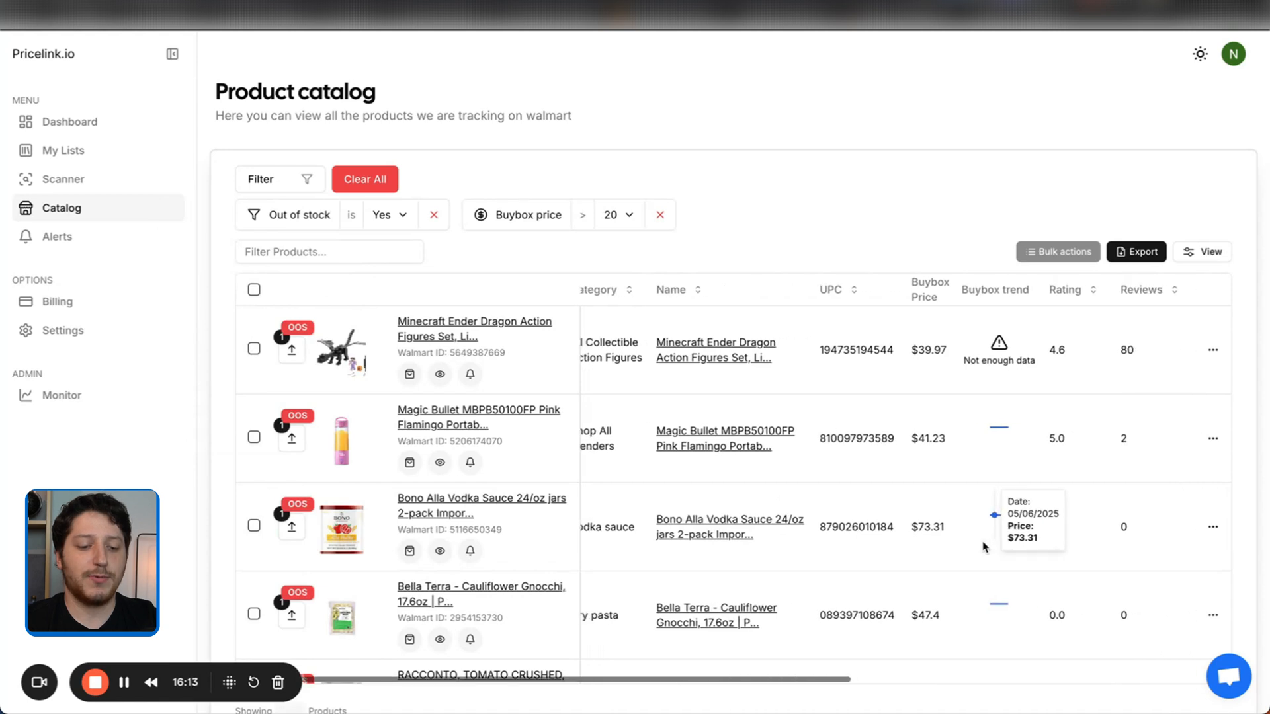
scroll(983, 544, "left", 2)
scroll(983, 548, "down", 3)
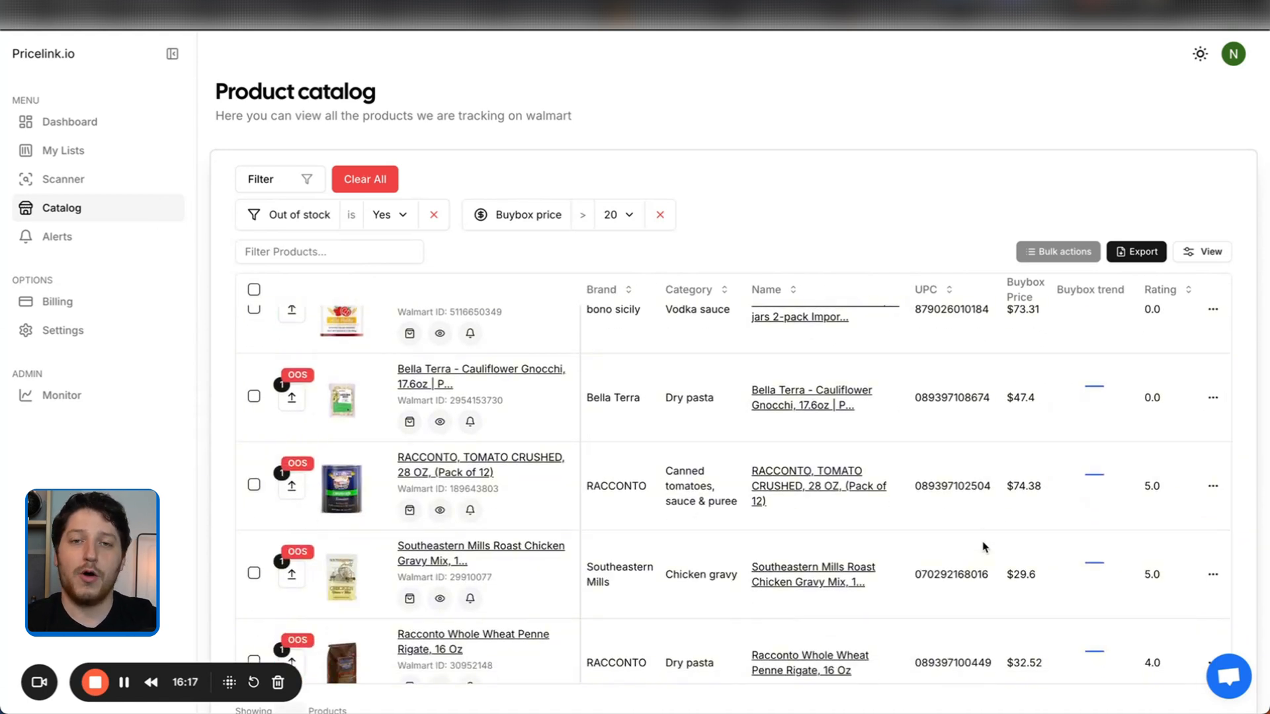
scroll(983, 547, "down", 1)
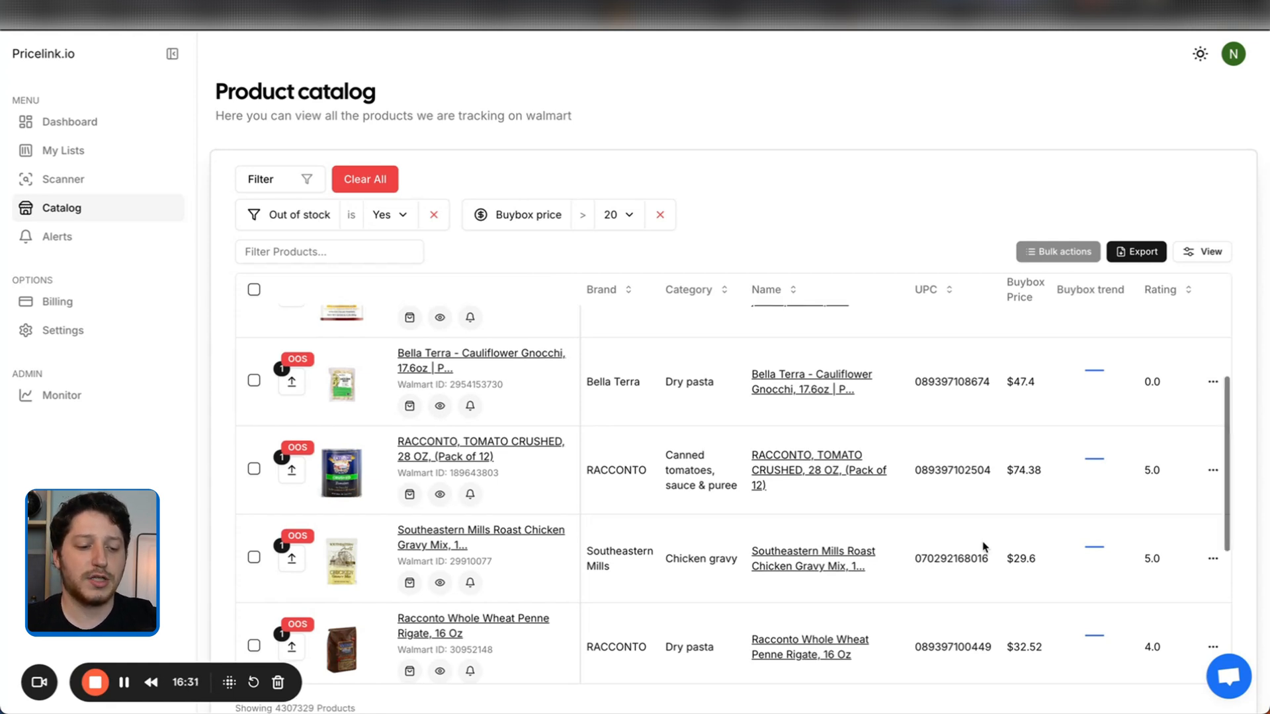
scroll(983, 546, "down", 10)
scroll(983, 546, "up", 10)
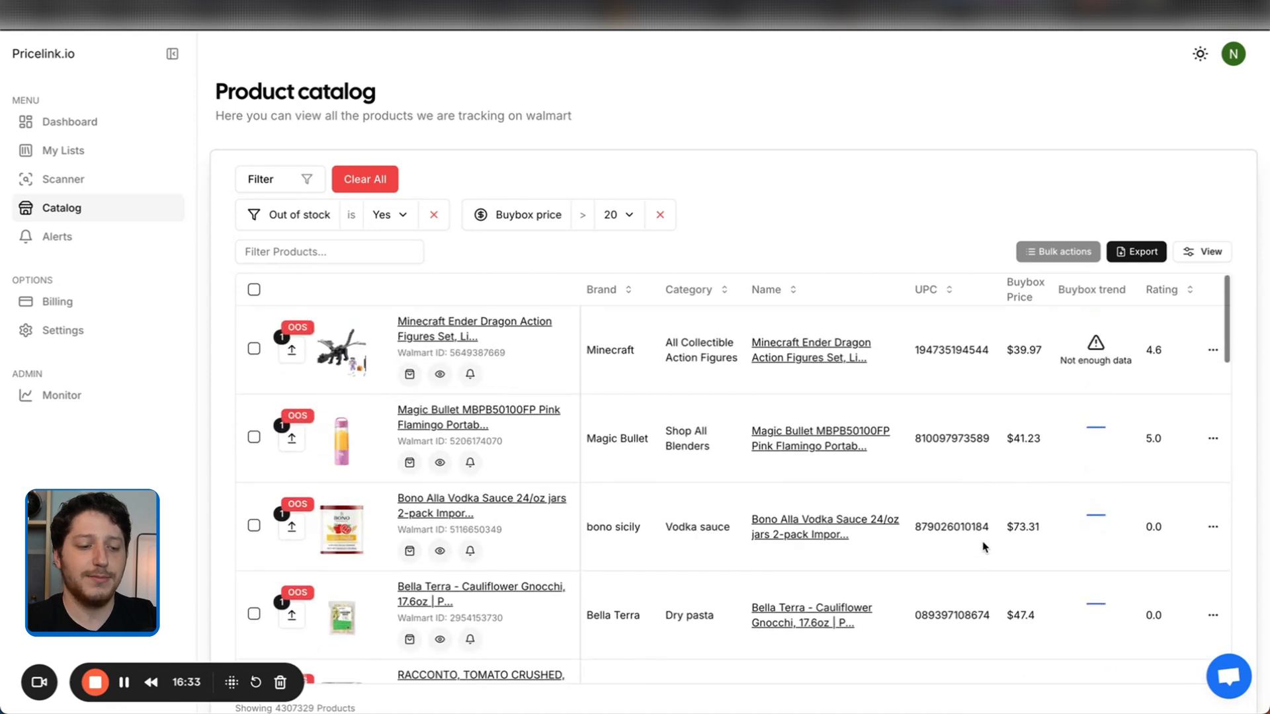
left_click(253, 290)
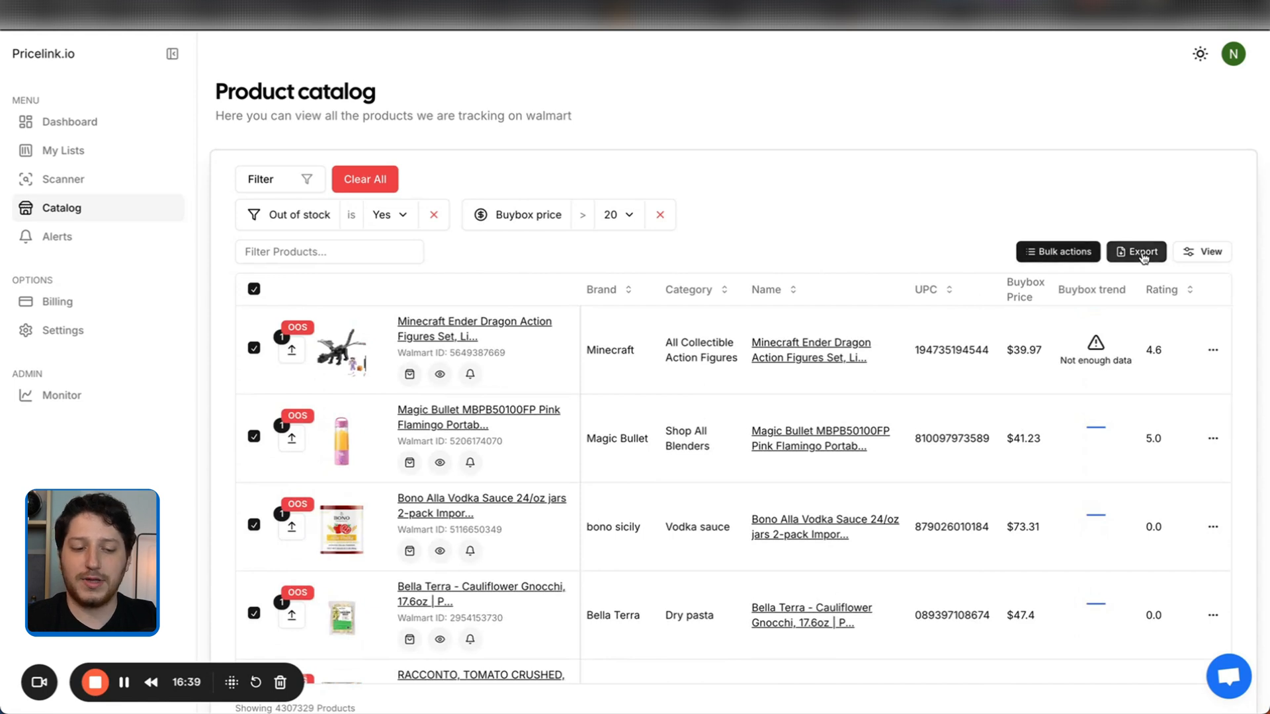
left_click(1080, 260)
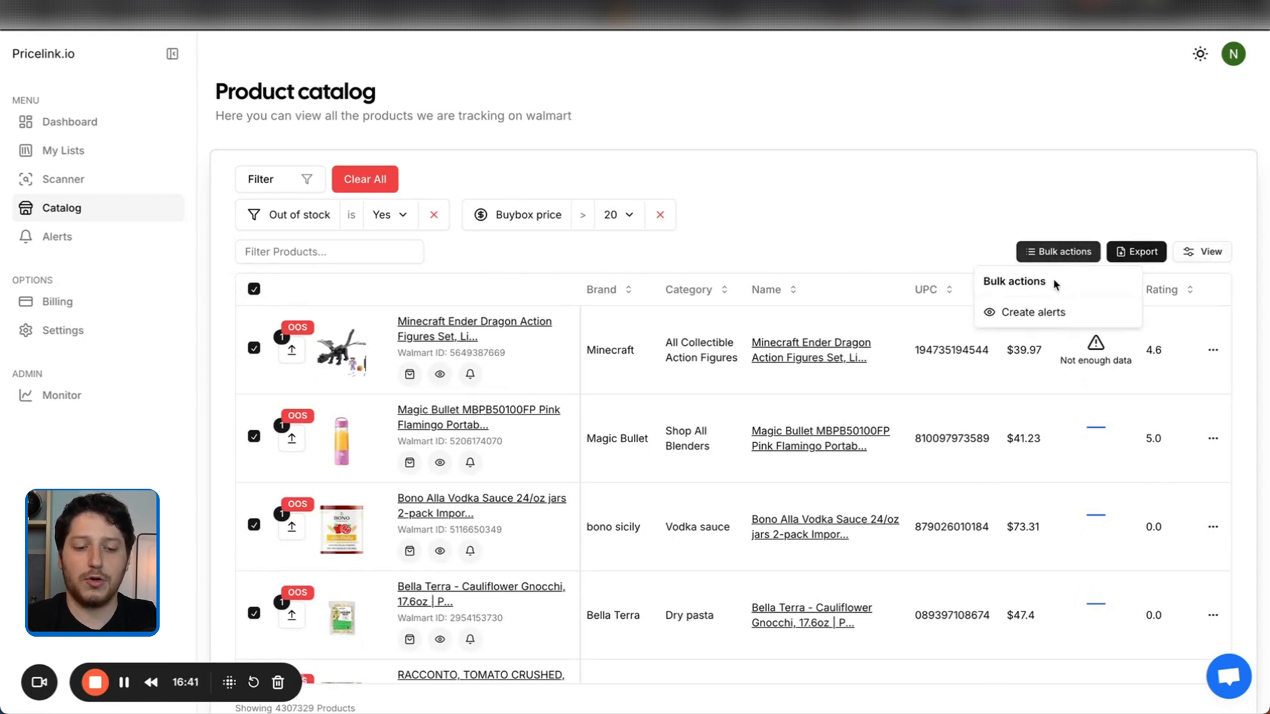
left_click(969, 257)
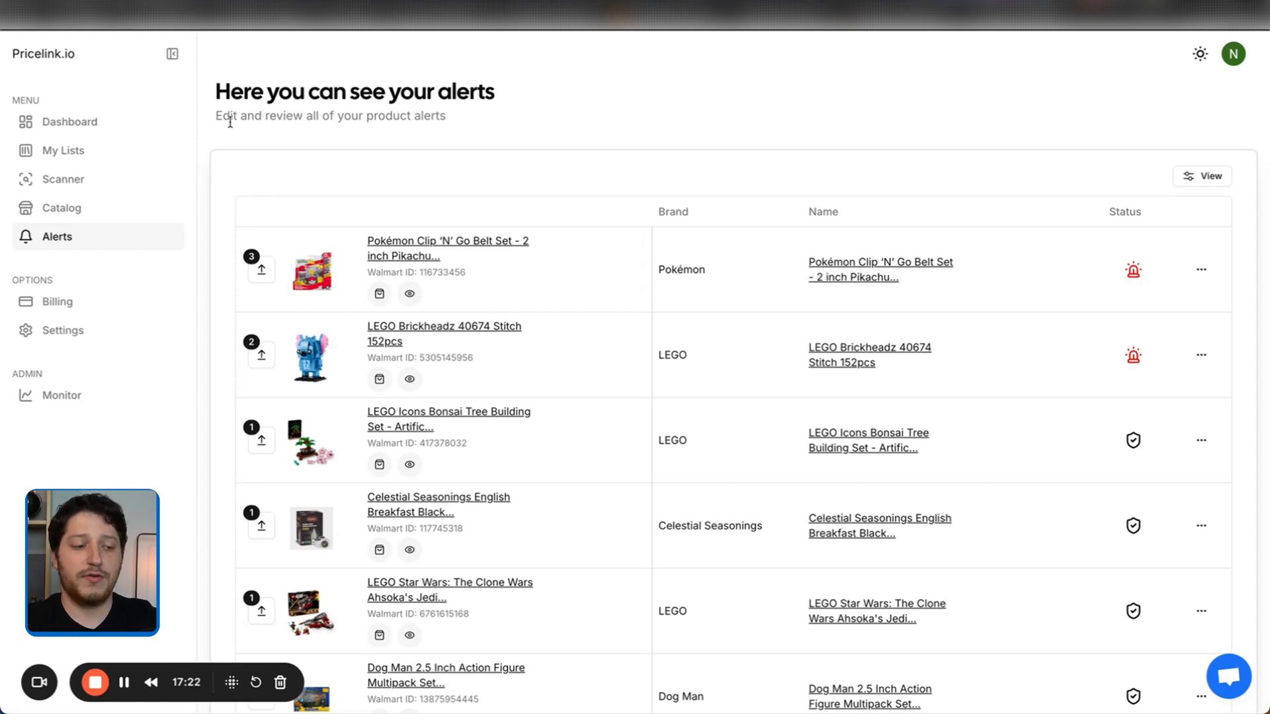
Open the Wholesale file.csv list from the saved lists and look over its products.
left_click(69, 162)
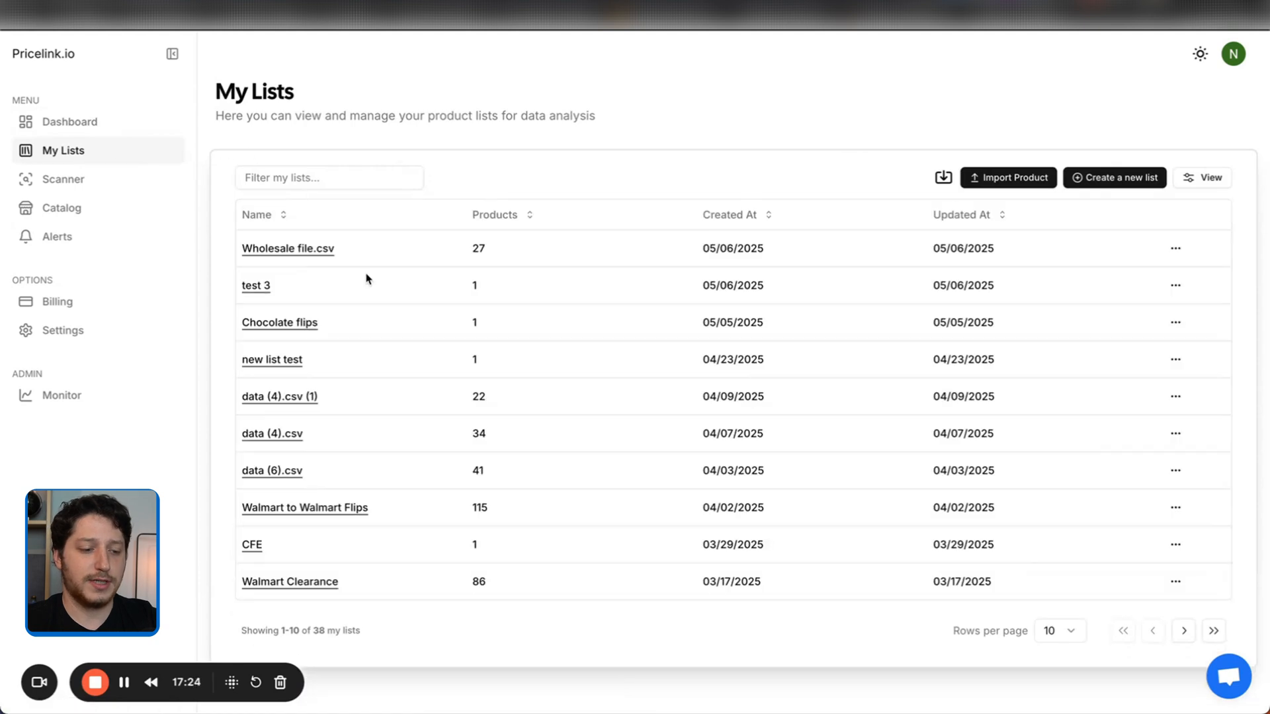
left_click(294, 249)
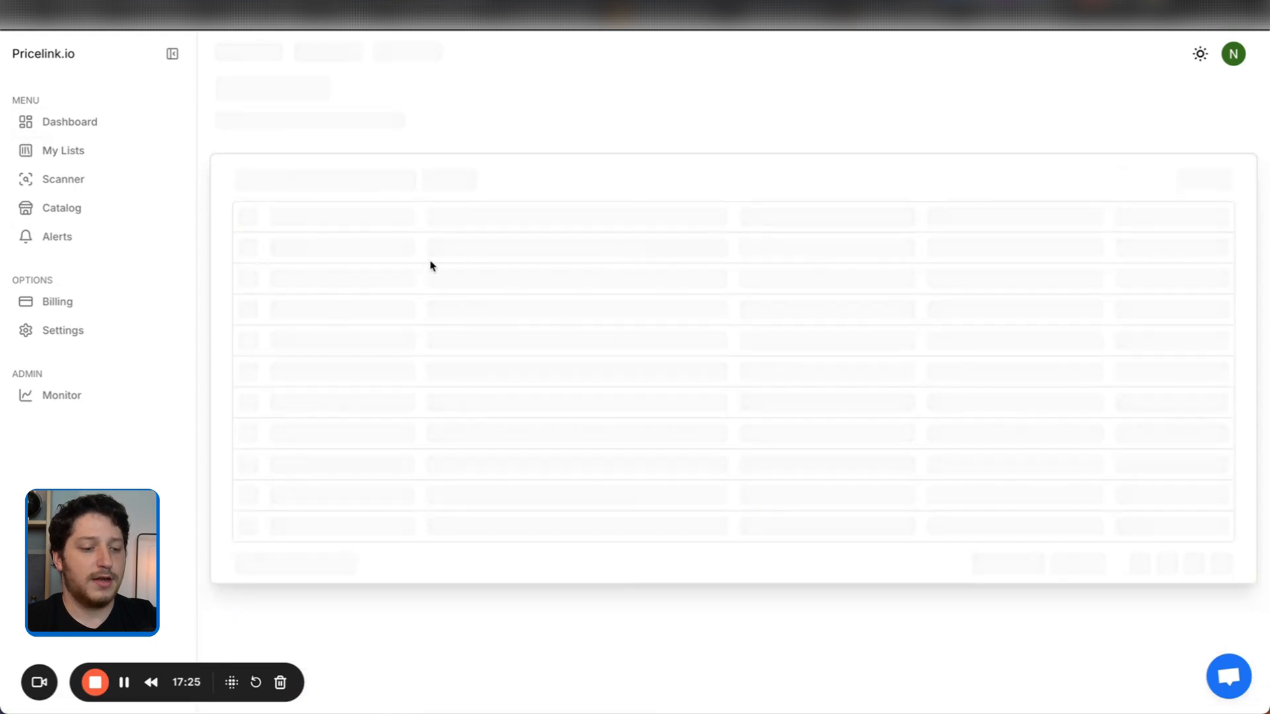
scroll(469, 358, "down", 2)
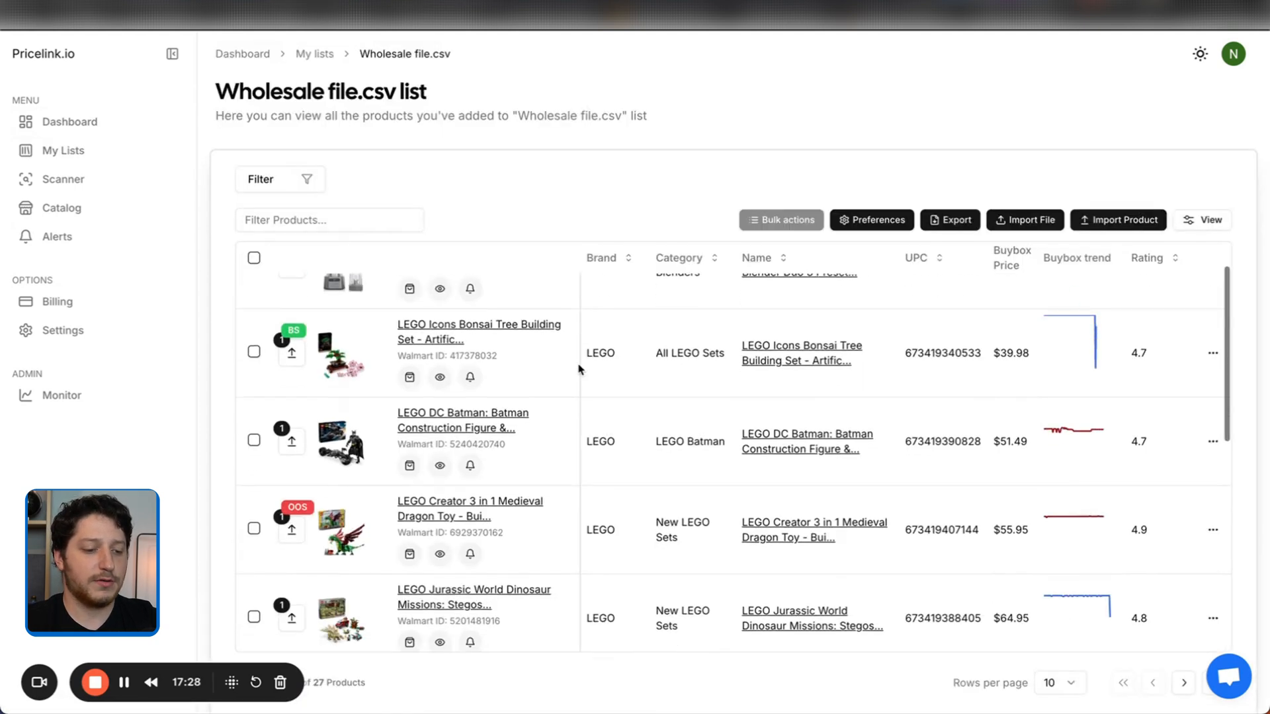
scroll(469, 357, "up", 2)
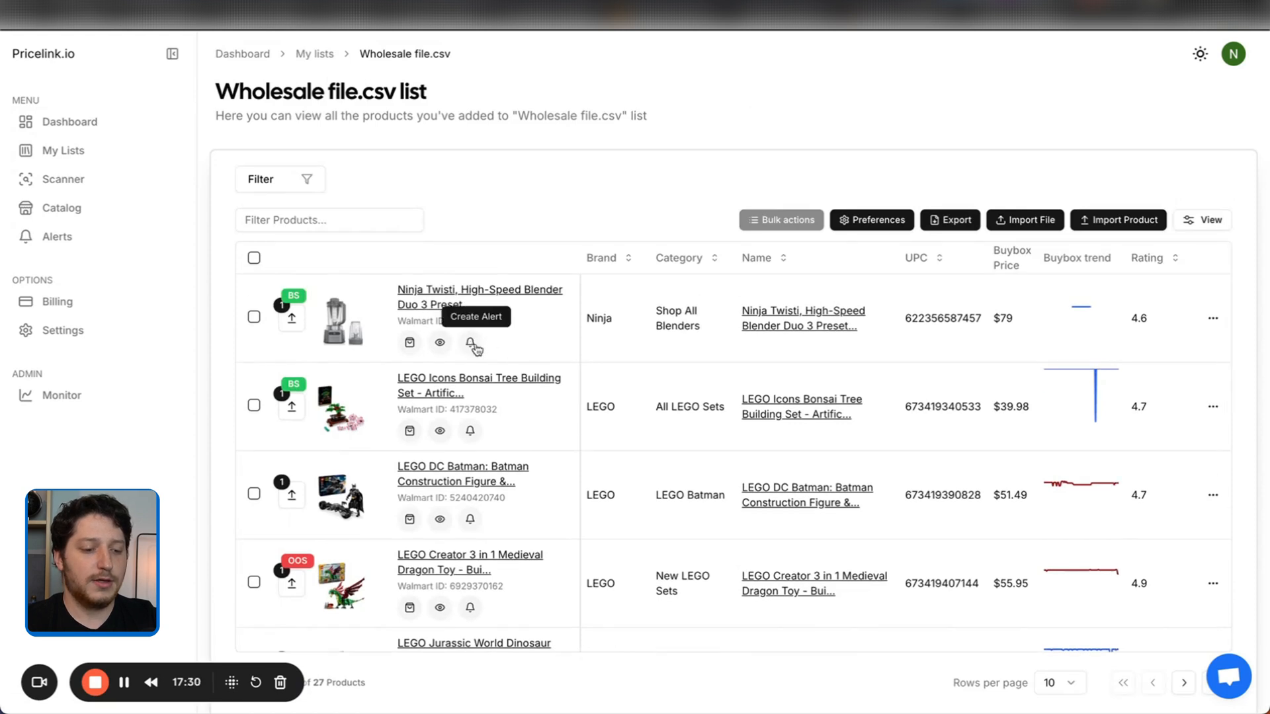
Set up an alert on the Ninja Twisti blender for Walmart stock less than 10.
left_click(471, 344)
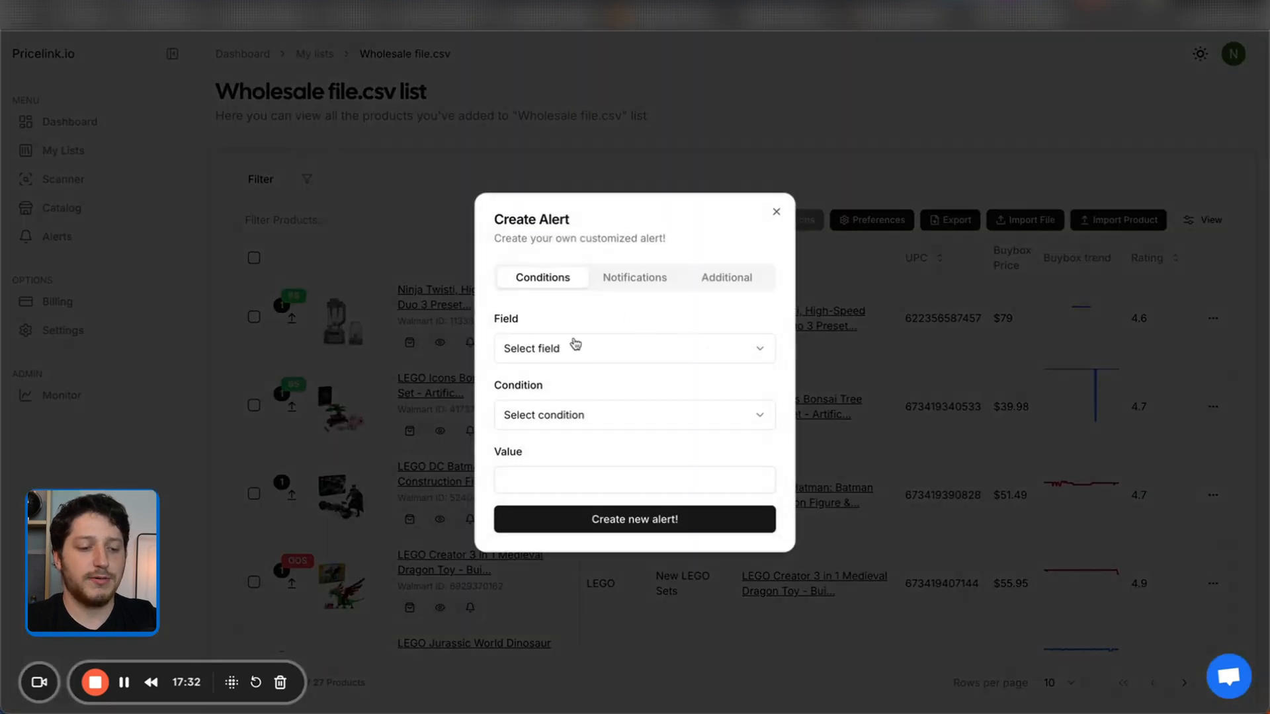
left_click(767, 353)
scroll(586, 431, "down", 1)
scroll(586, 434, "up", 1)
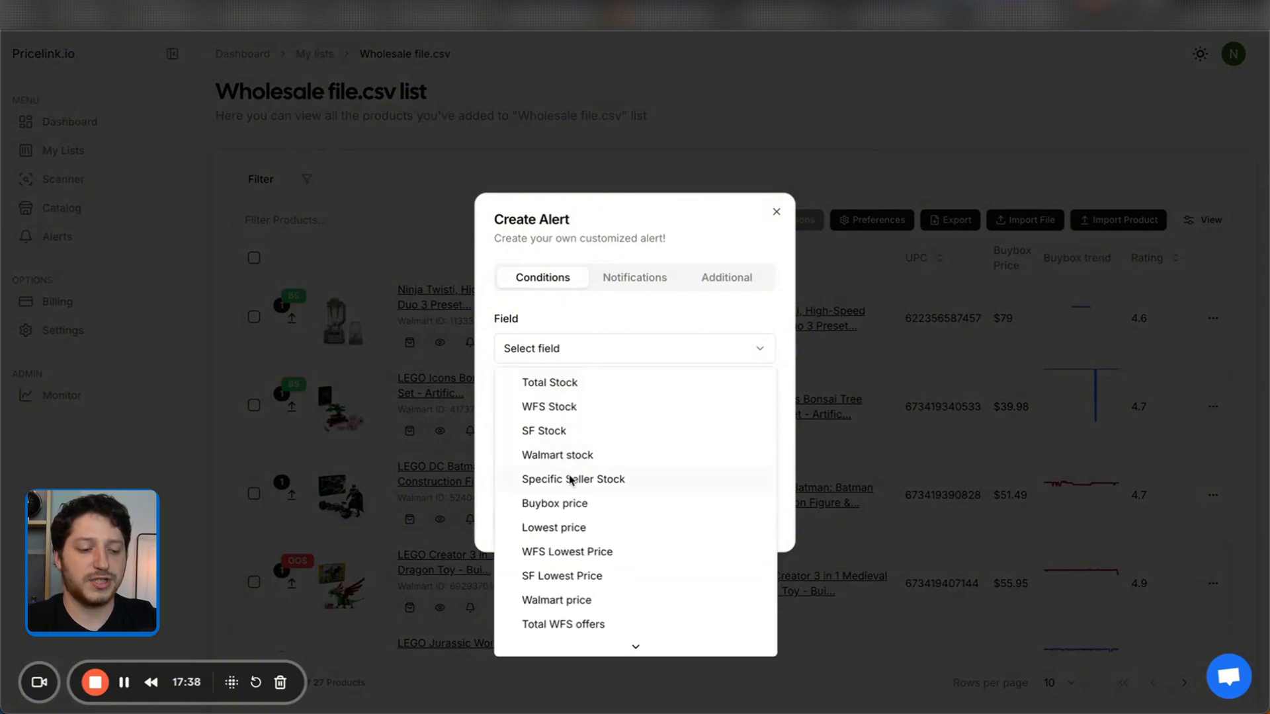
left_click(576, 459)
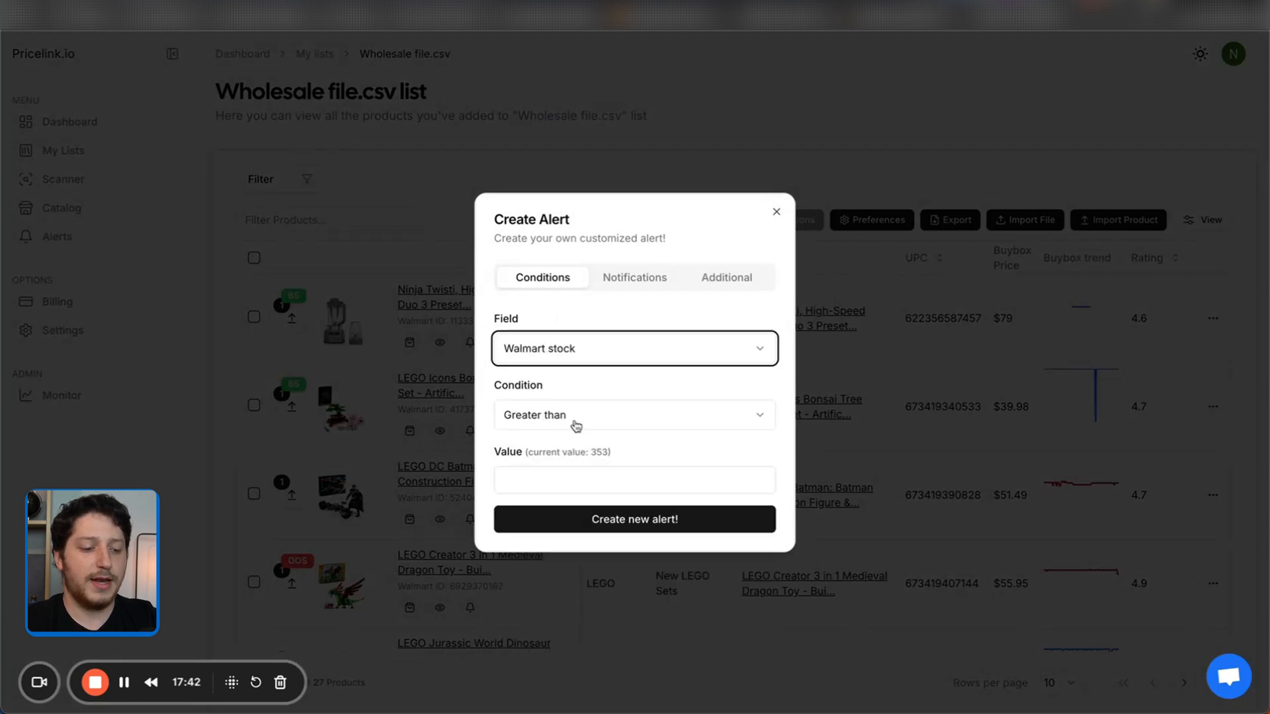
left_click(545, 426)
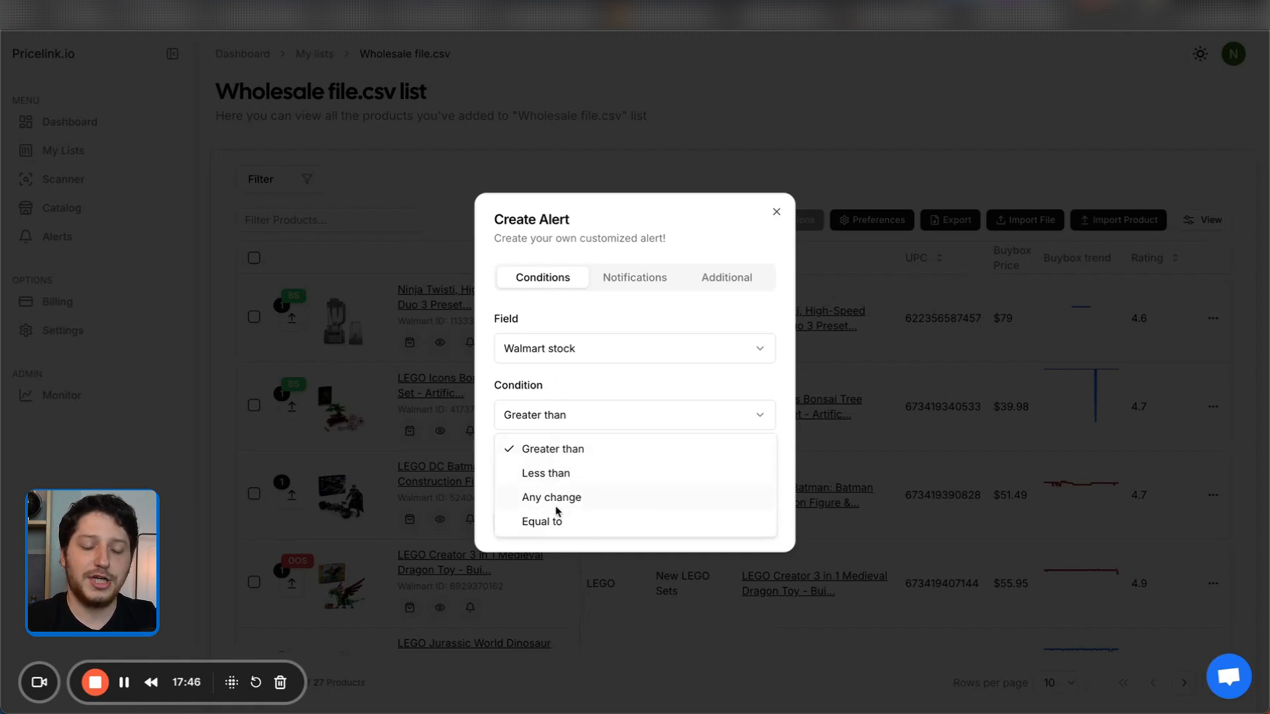
left_click(541, 474)
left_click(534, 476)
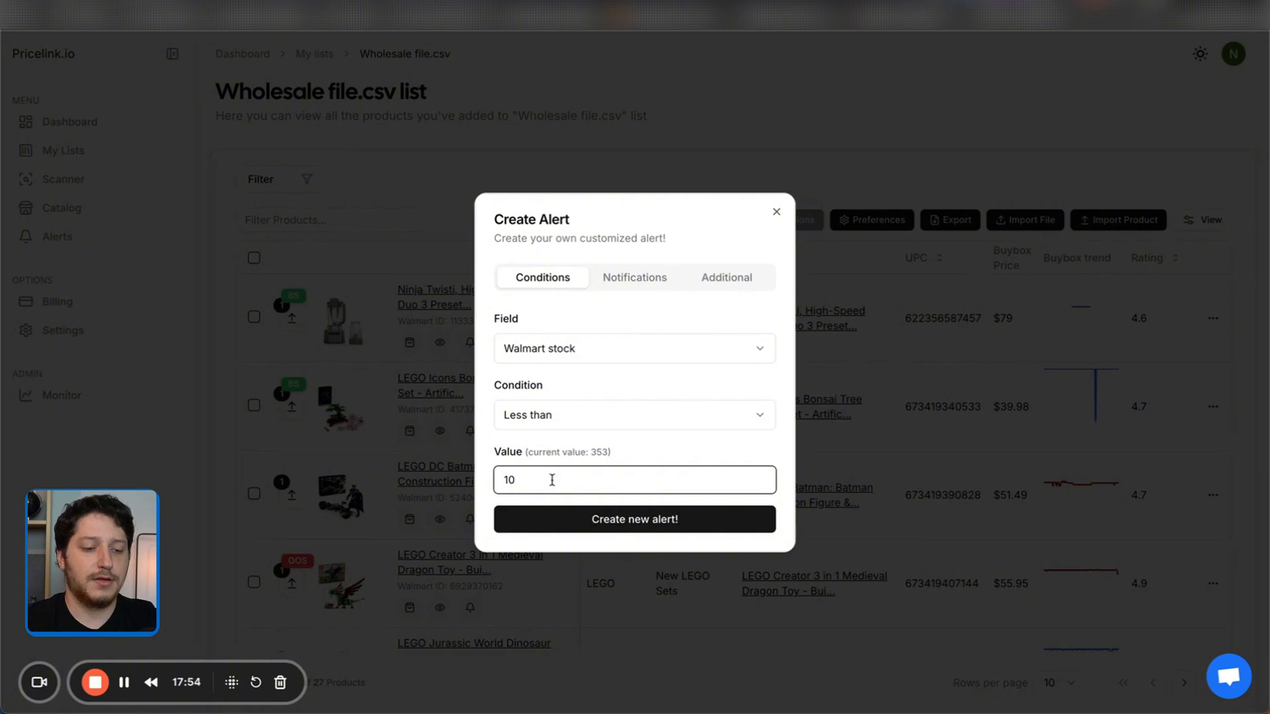
Review the alert's notification options and optional description, keep Email Notifications on, and create the alert.
left_click(633, 285)
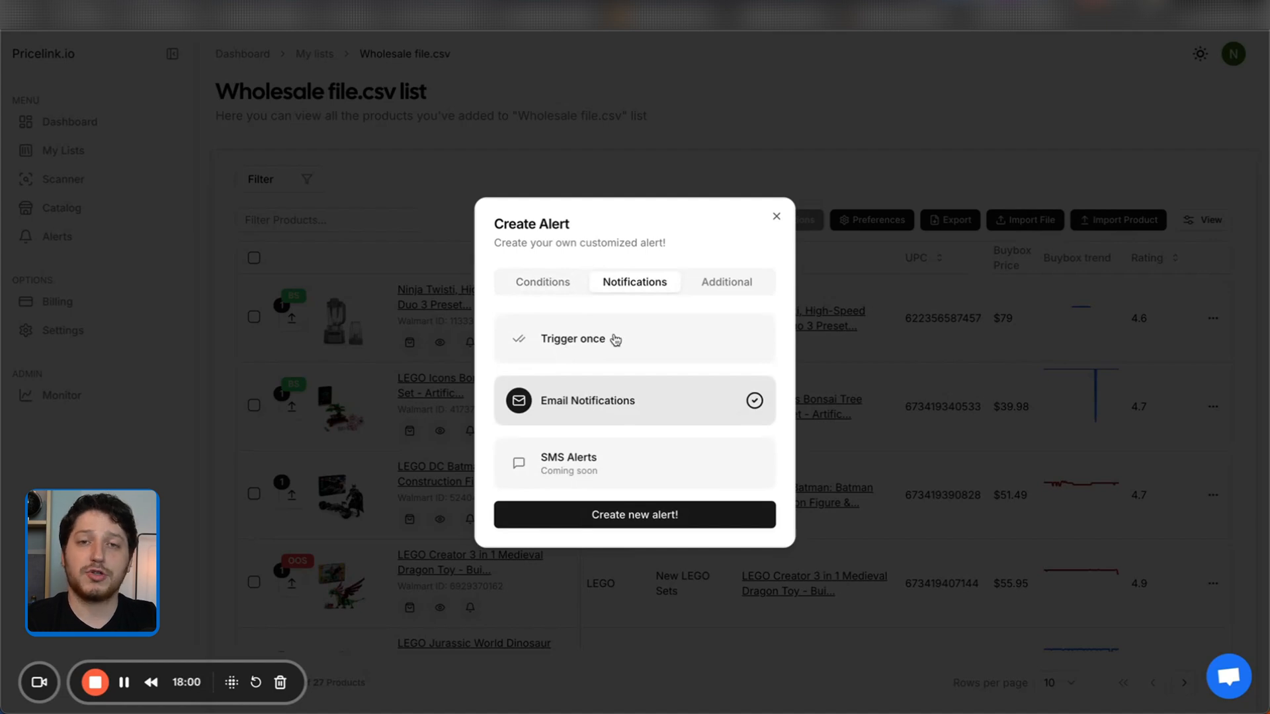
left_click(726, 288)
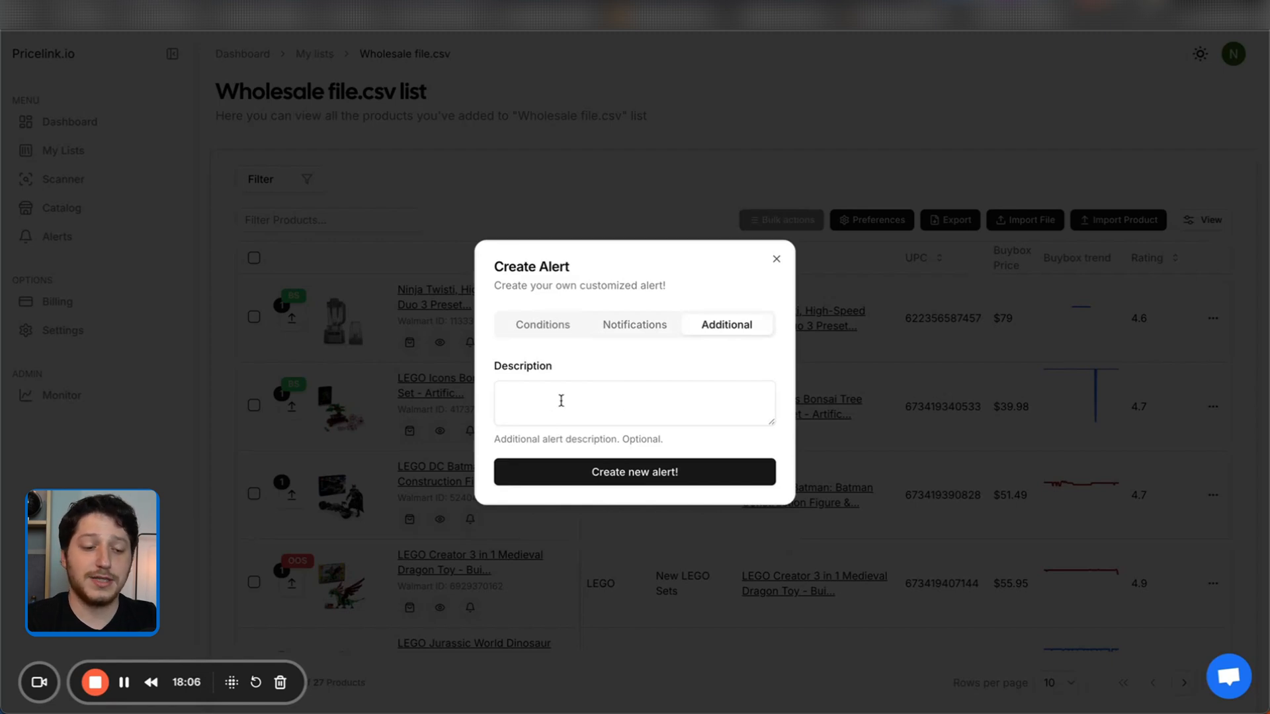
left_click(633, 474)
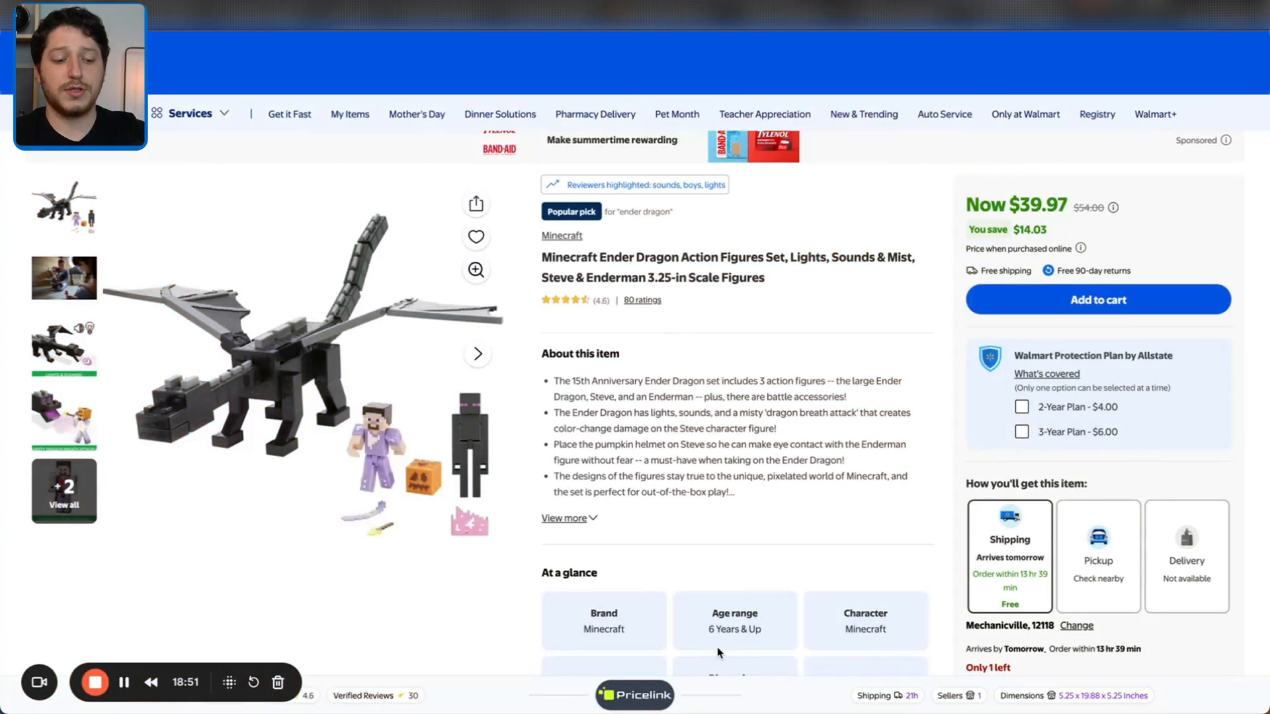
Open the Pricelink panel on the Minecraft Ender Dragon set's Walmart page and examine its charts, offers, profit calculator and alerts section.
left_click(636, 698)
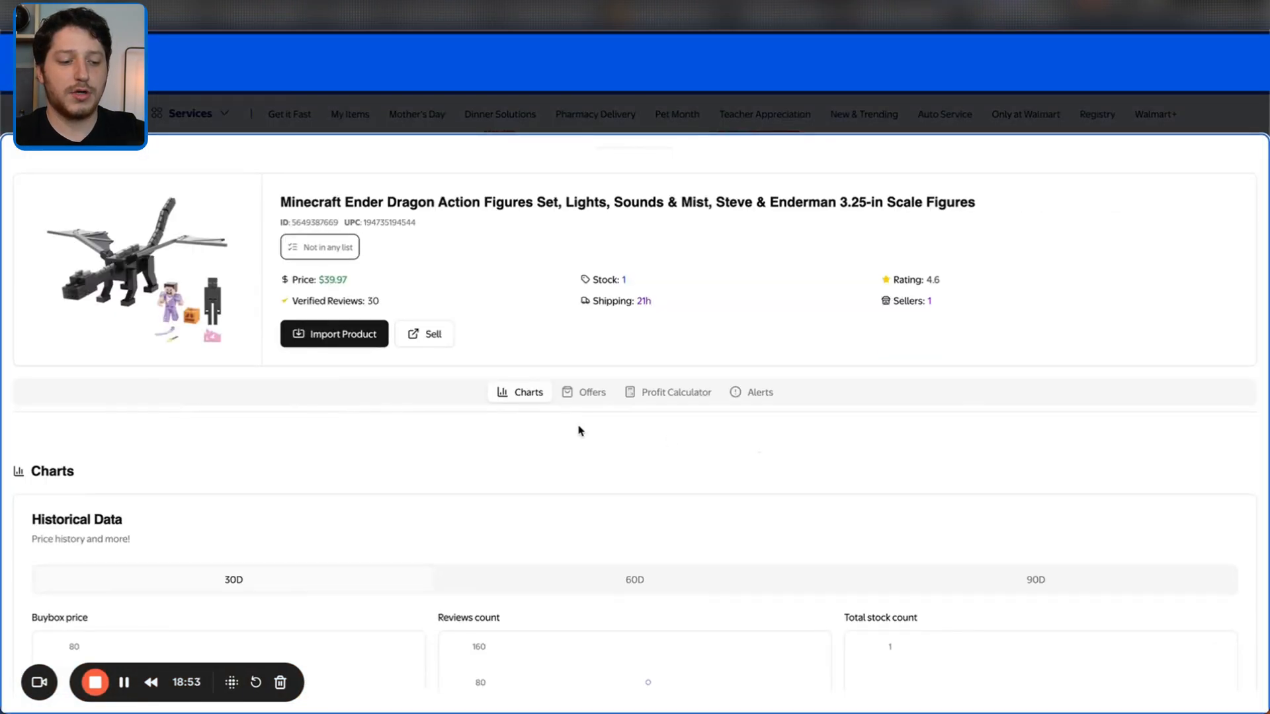
scroll(578, 430, "down", 5)
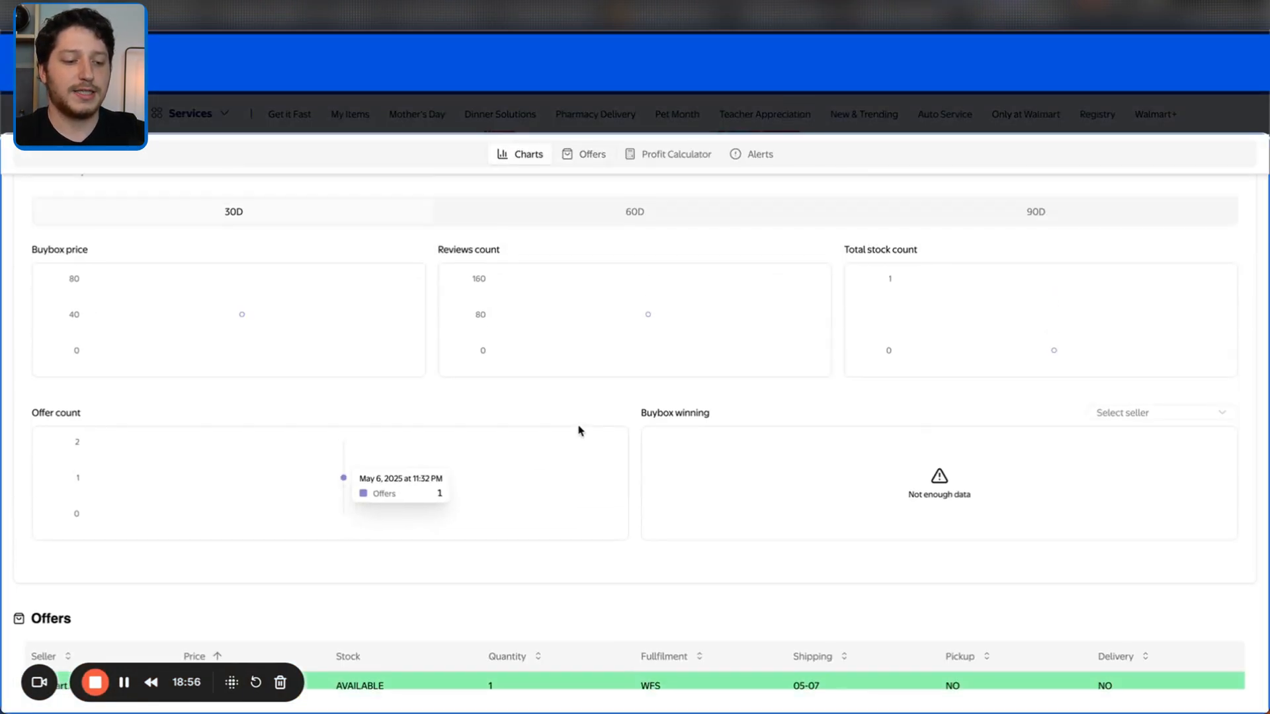
scroll(558, 337, "up", 4)
scroll(519, 354, "down", 2)
scroll(725, 469, "up", 1)
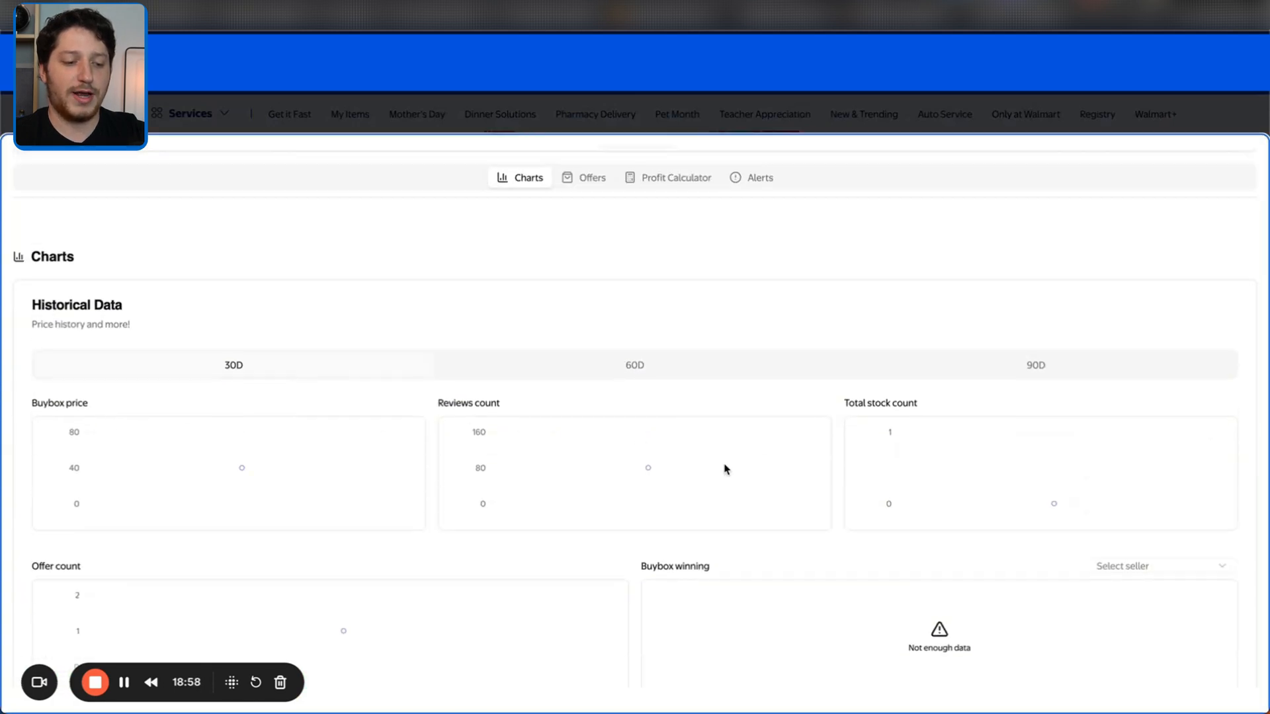
scroll(726, 470, "up", 2)
scroll(725, 469, "down", 10)
scroll(725, 470, "up", 4)
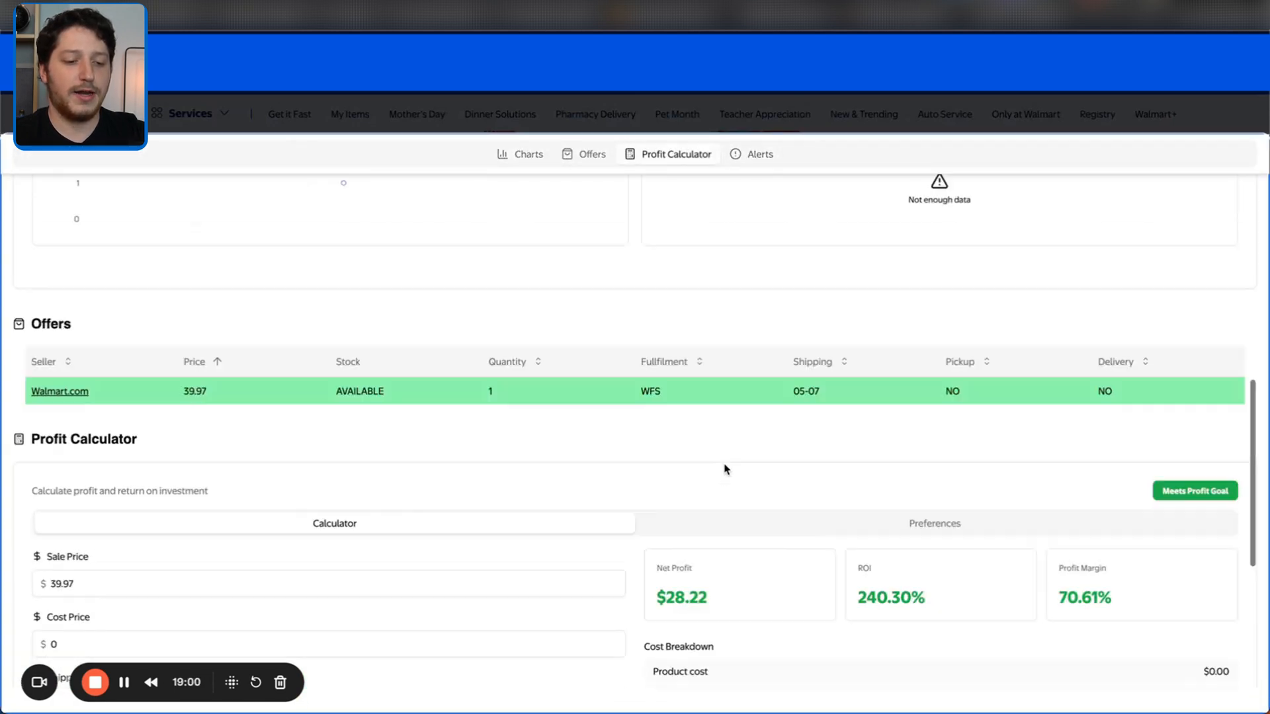
scroll(725, 456, "up", 5)
left_click(760, 400)
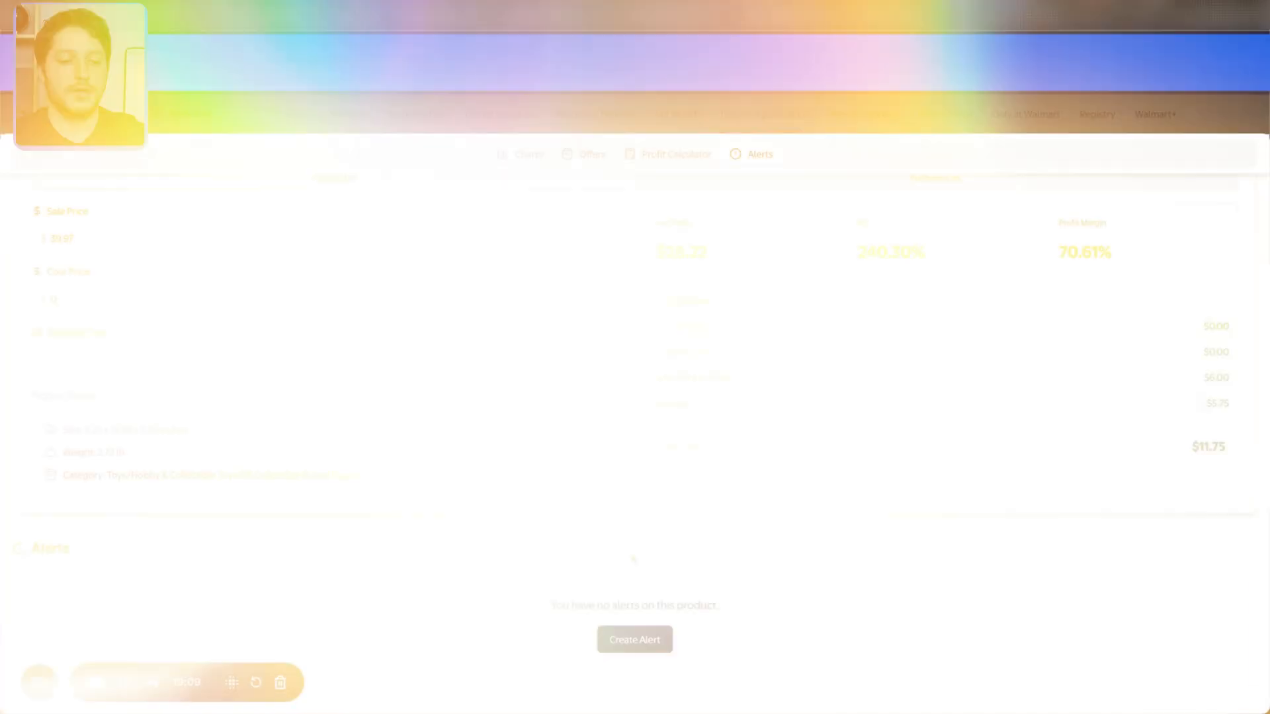
scroll(632, 558, "up", 6)
scroll(609, 508, "down", 7)
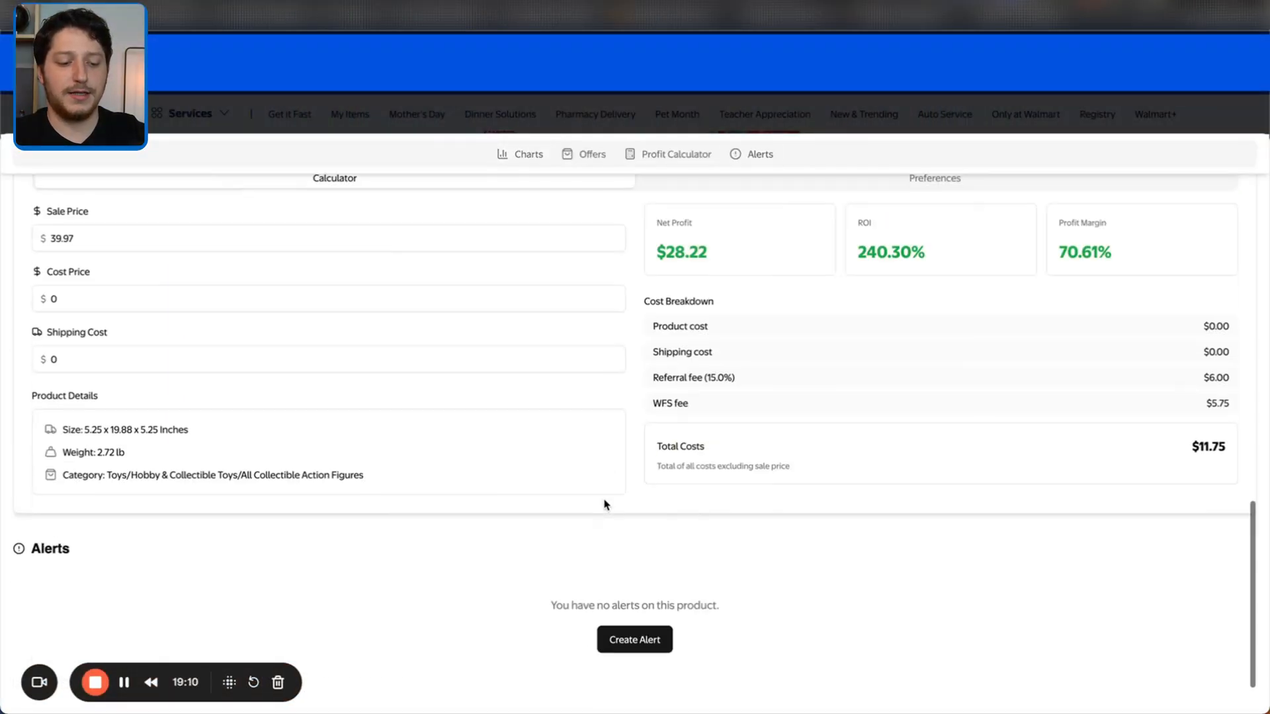
Create an alert on the Minecraft Ender Dragon set with the field WFS Lowest Price and the condition Less than.
left_click(633, 641)
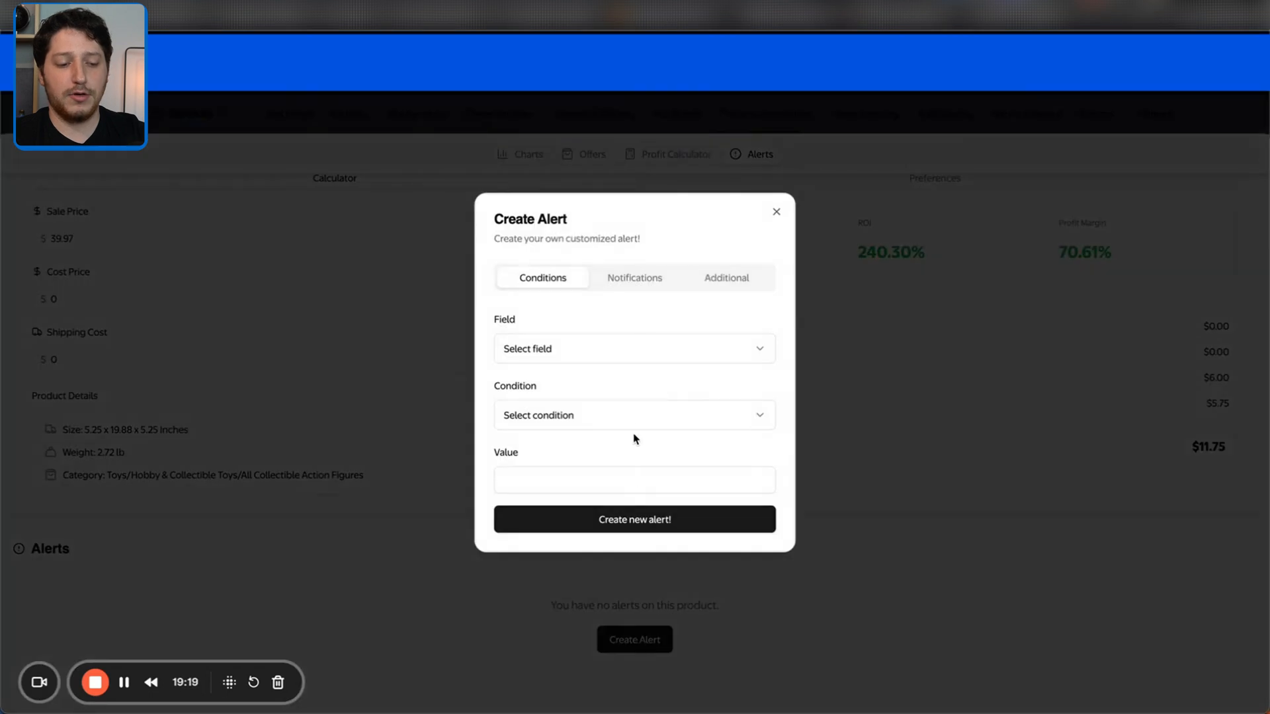
left_click(586, 350)
scroll(615, 502, "down", 3)
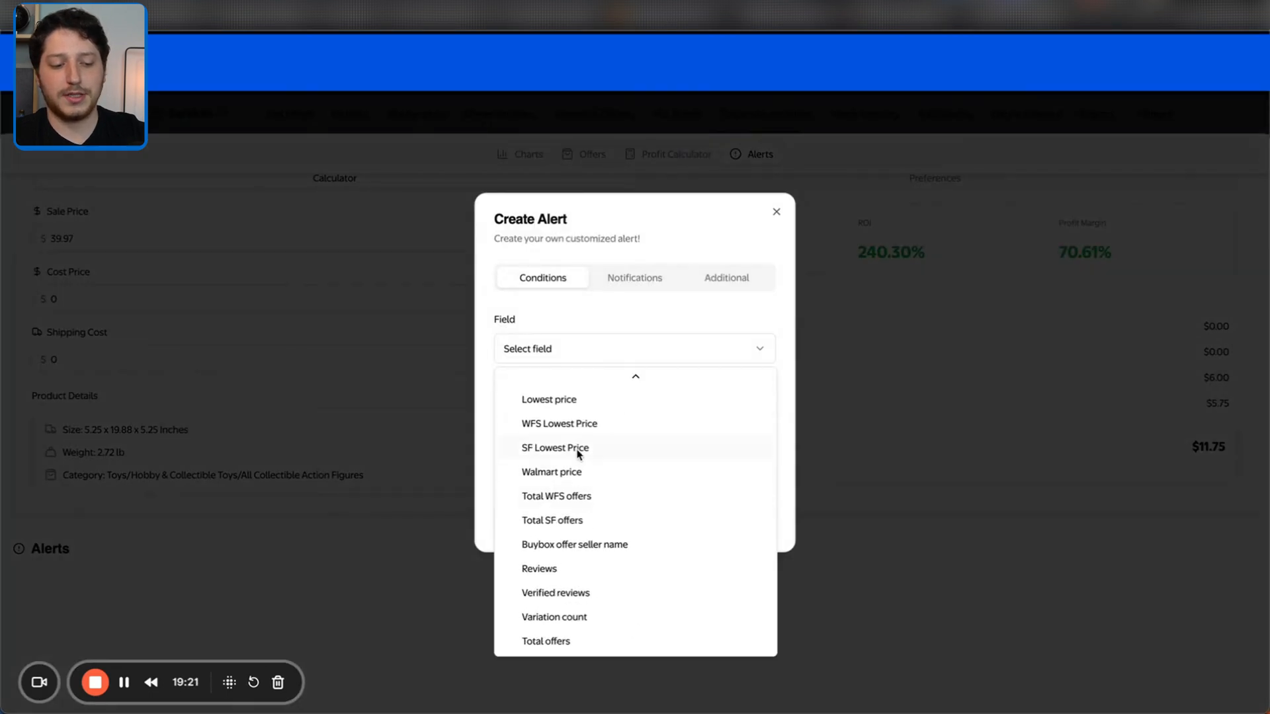
left_click(573, 479)
left_click(587, 422)
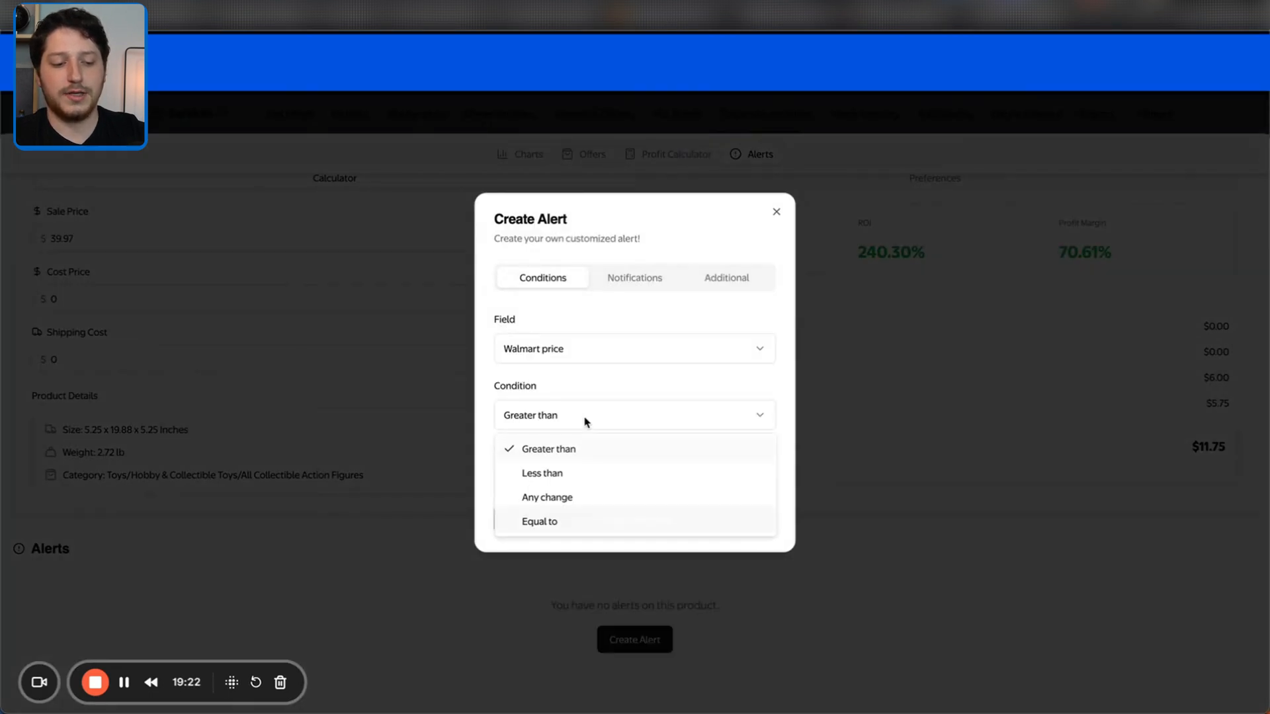
left_click(572, 480)
left_click(633, 521)
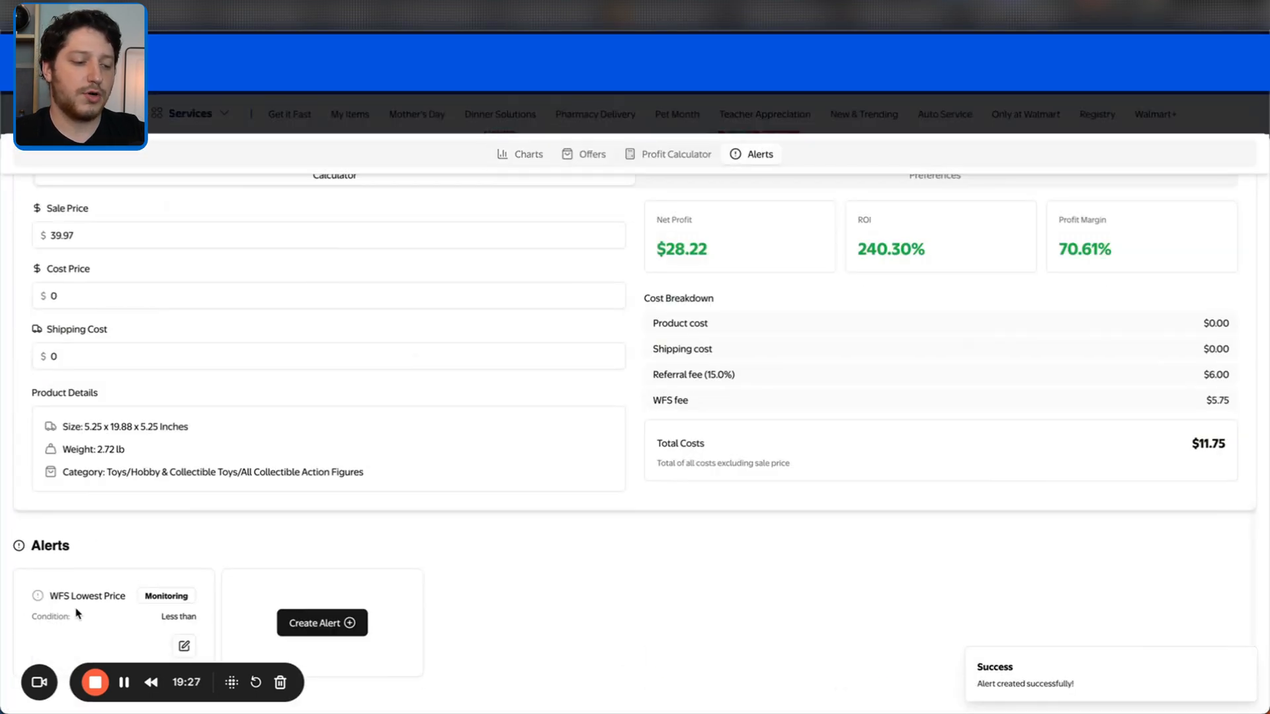
Close the Minecraft set's analysis panel and switch back to the Wholesale file.csv list in Pricelink.
scroll(541, 343, "up", 10)
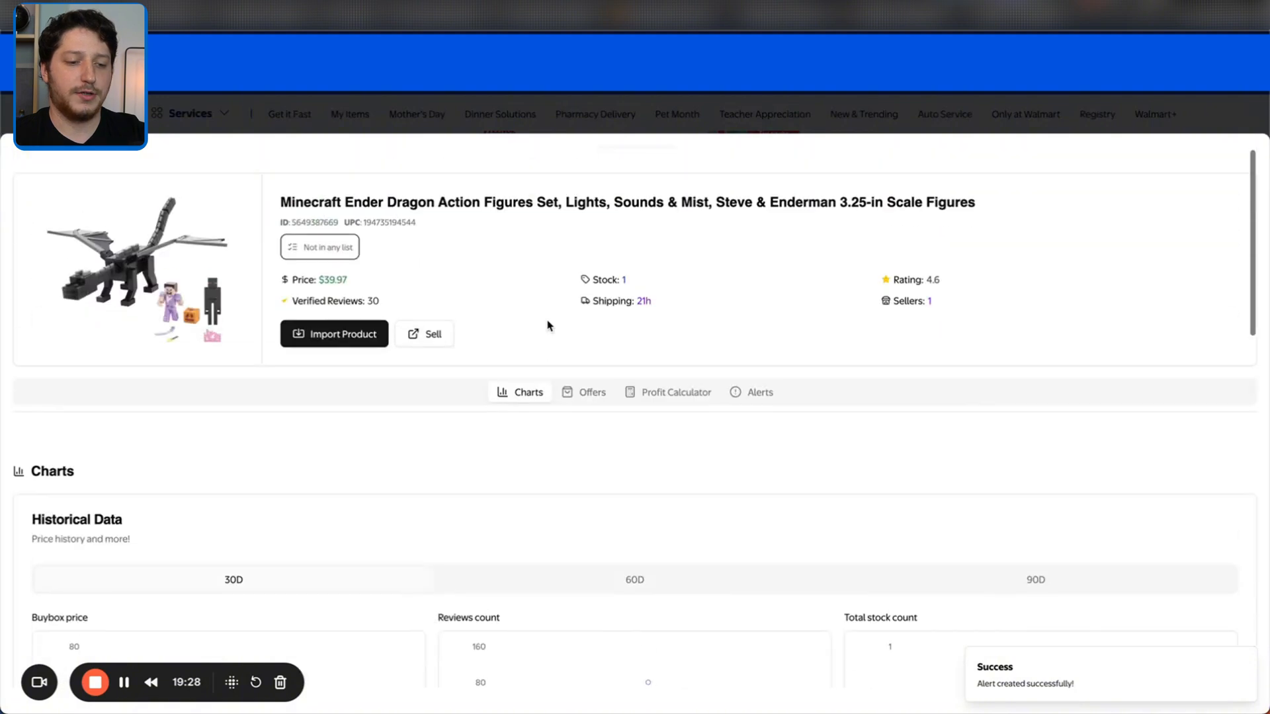
left_click(581, 103)
left_click(582, 10)
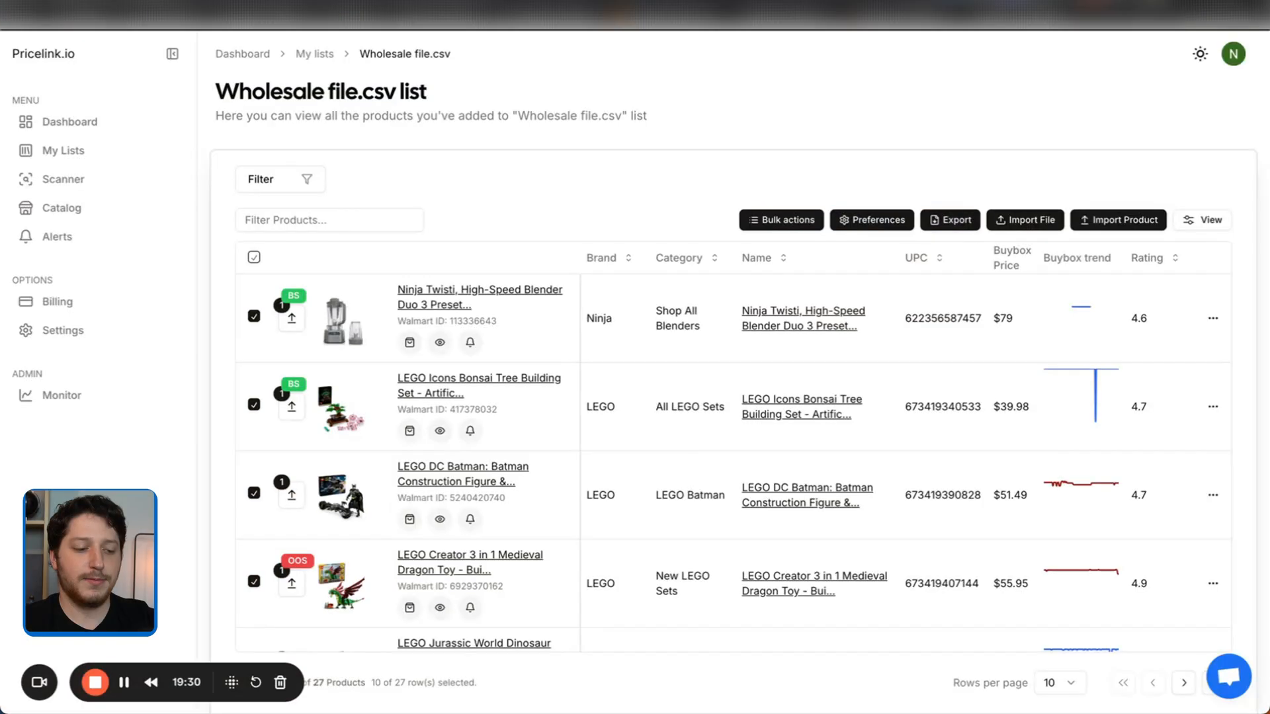
Open the overview of all product alerts and expand the Pokémon Clip 'N' Go Belt Set to review its individual alerts.
scroll(588, 370, "down", 1)
left_click(72, 239)
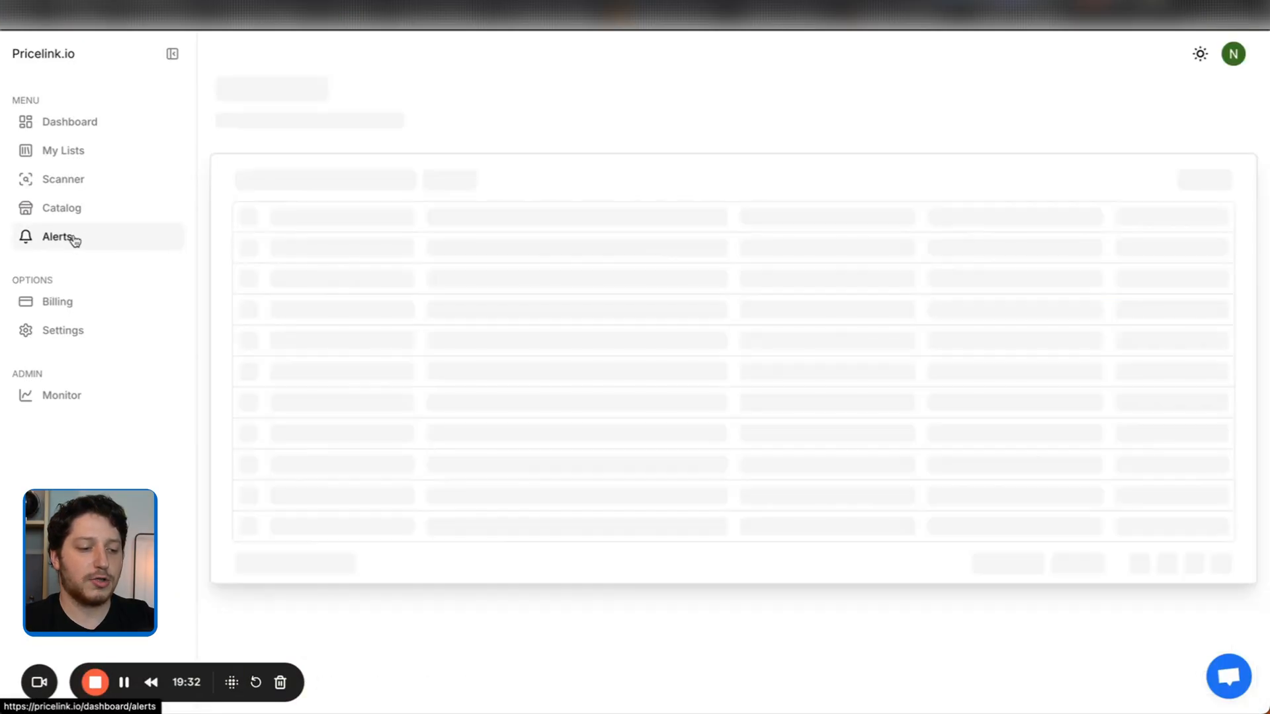
scroll(463, 317, "down", 3)
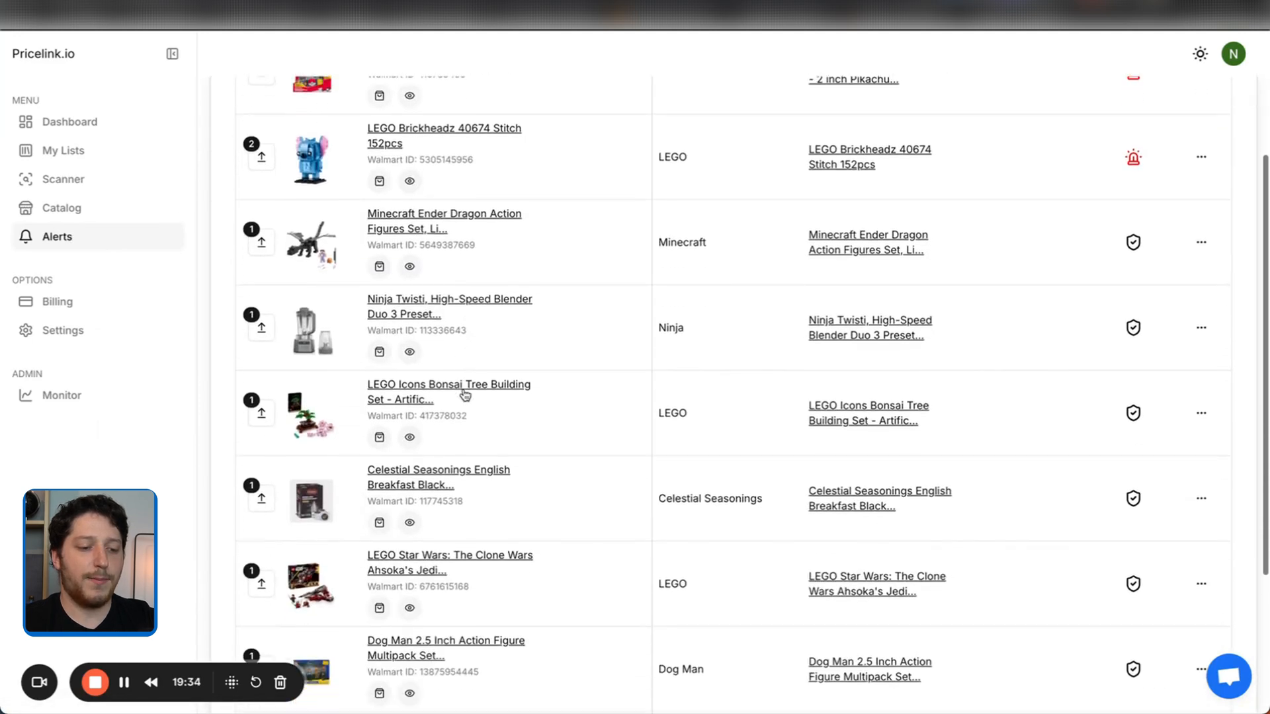
scroll(465, 397, "up", 3)
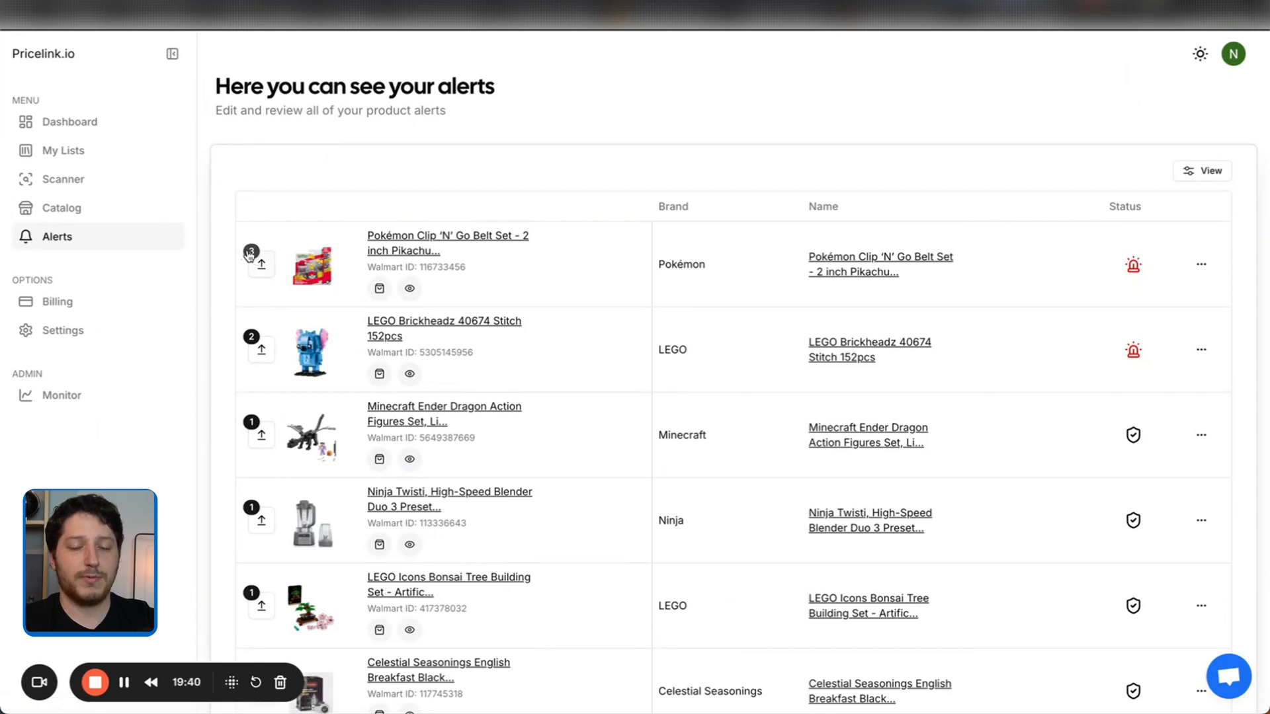
left_click(260, 271)
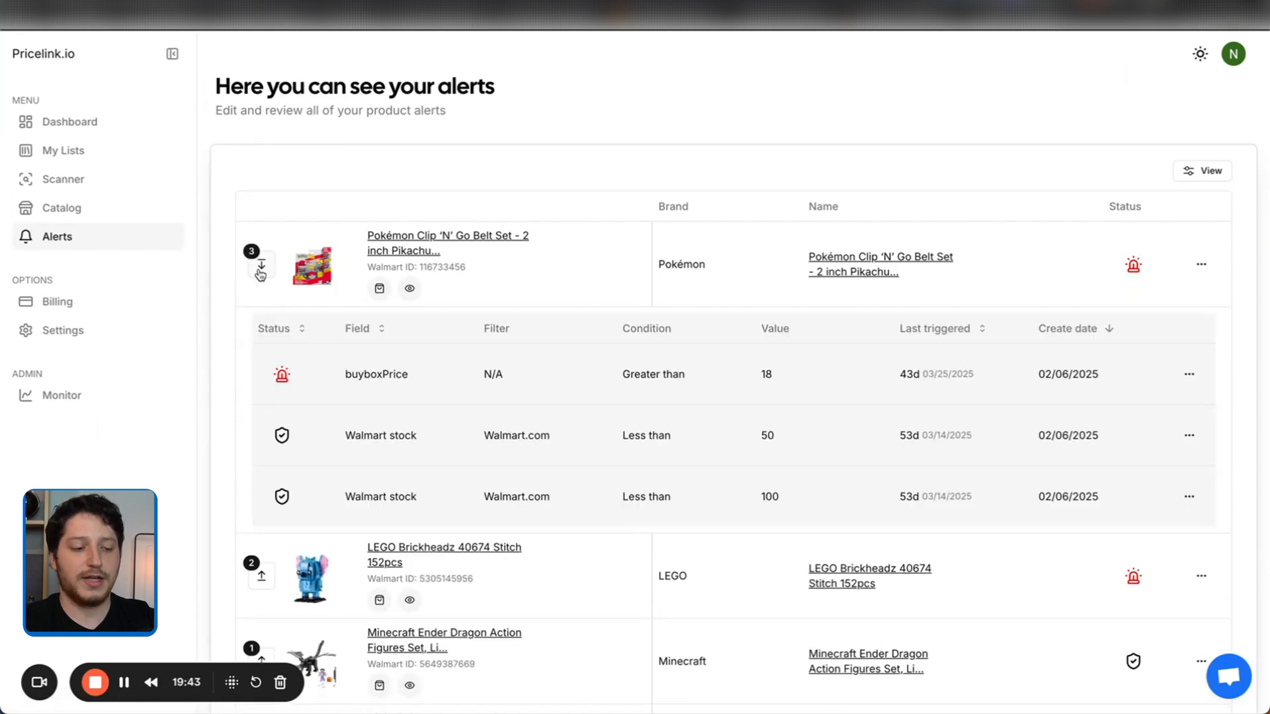
scroll(331, 425, "down", 1)
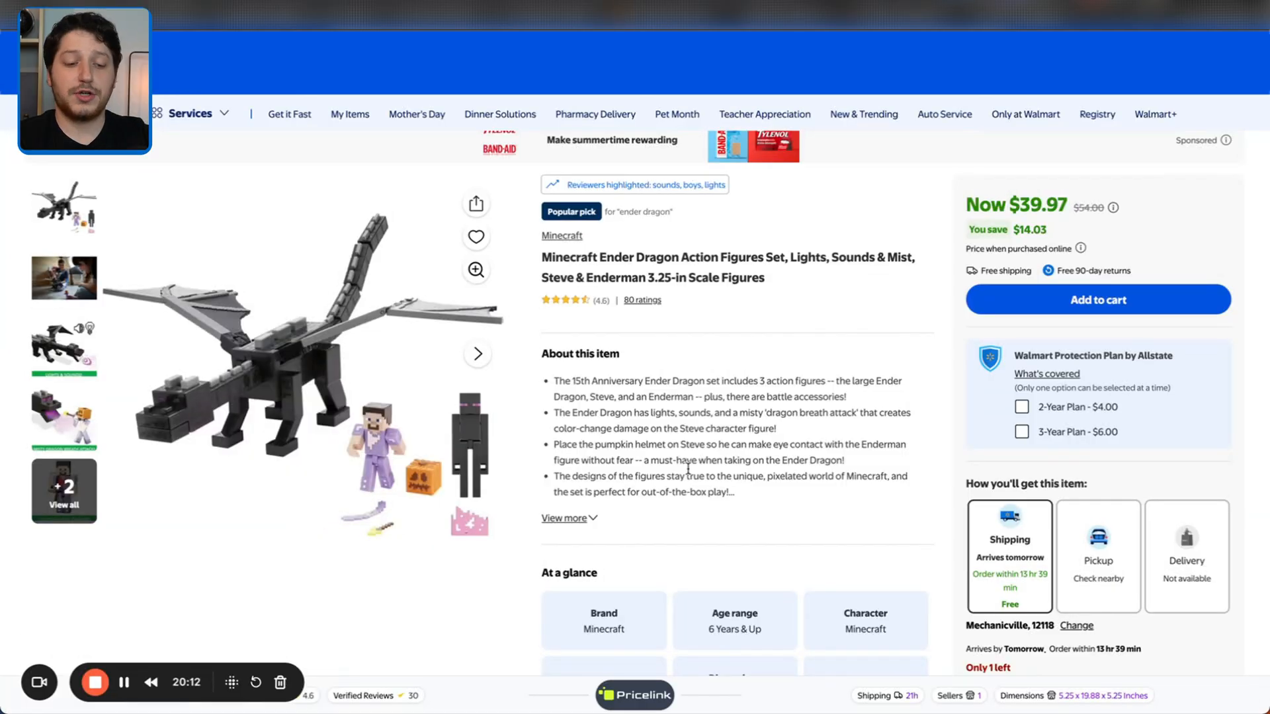
Examine the 30-day historical charts in the Minecraft Ender Dragon set's Pricelink panel, and close the panel.
left_click(652, 694)
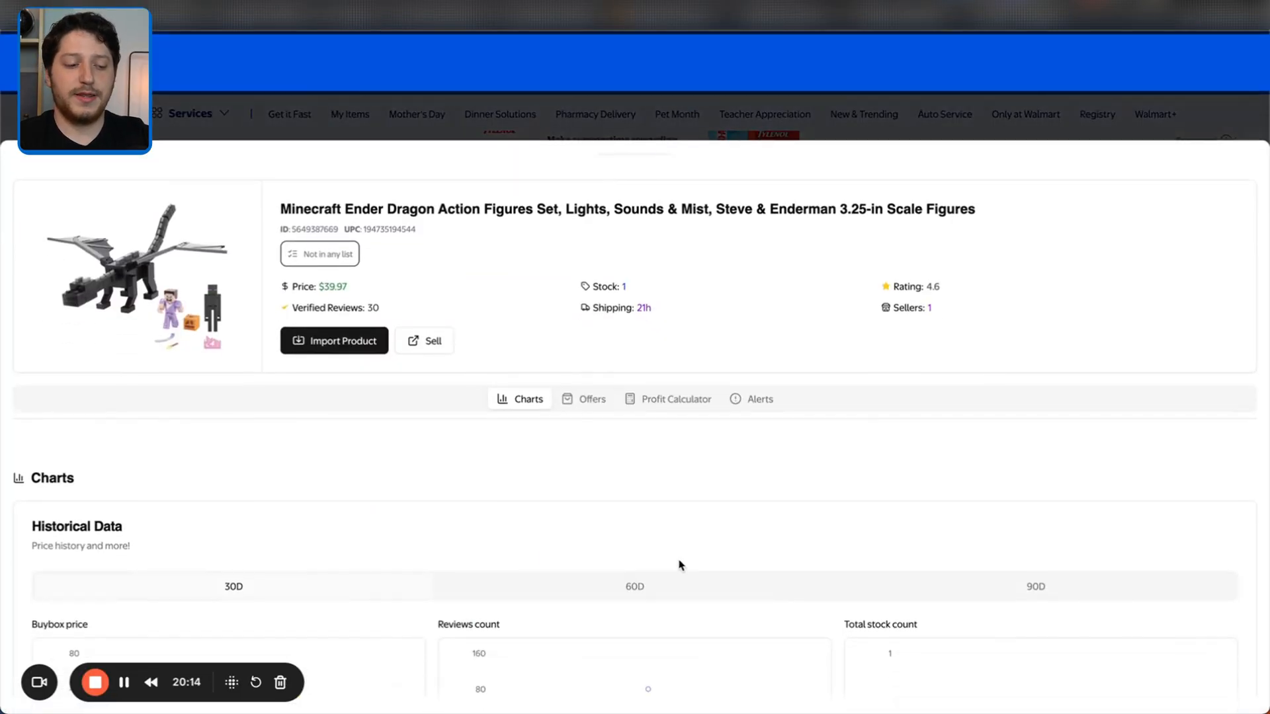
scroll(681, 502, "down", 3)
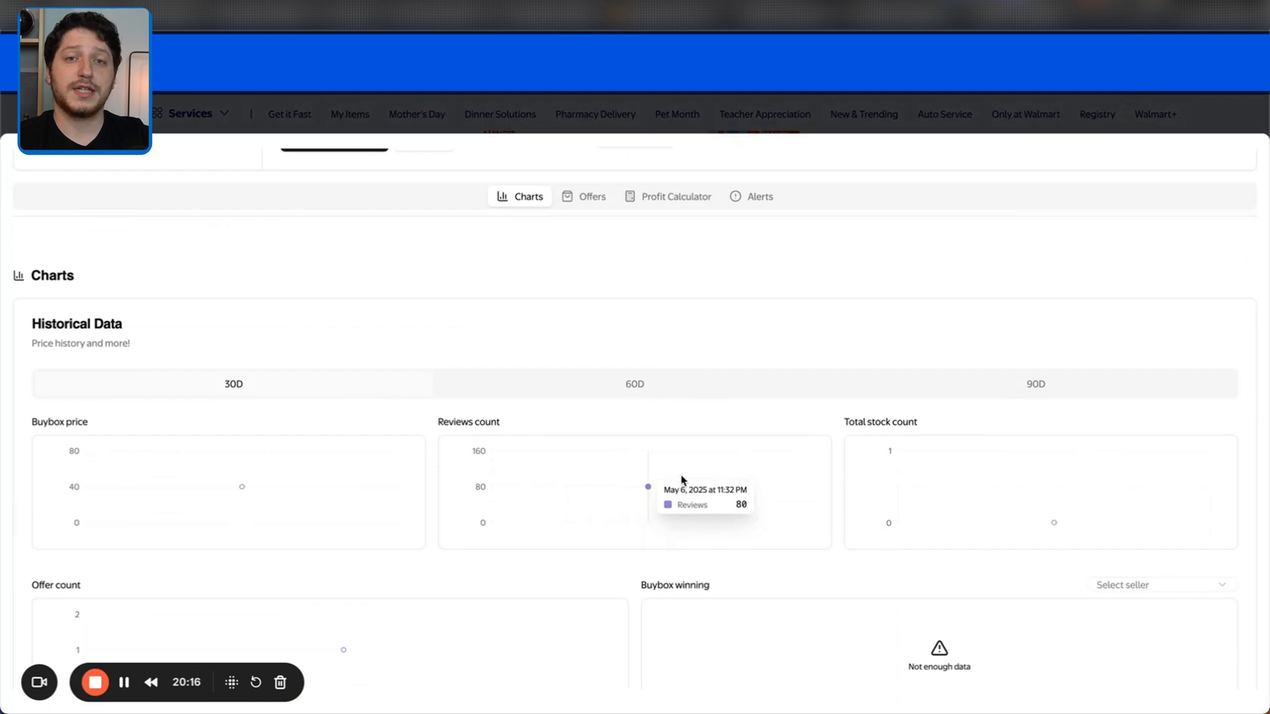
scroll(681, 496, "down", 1)
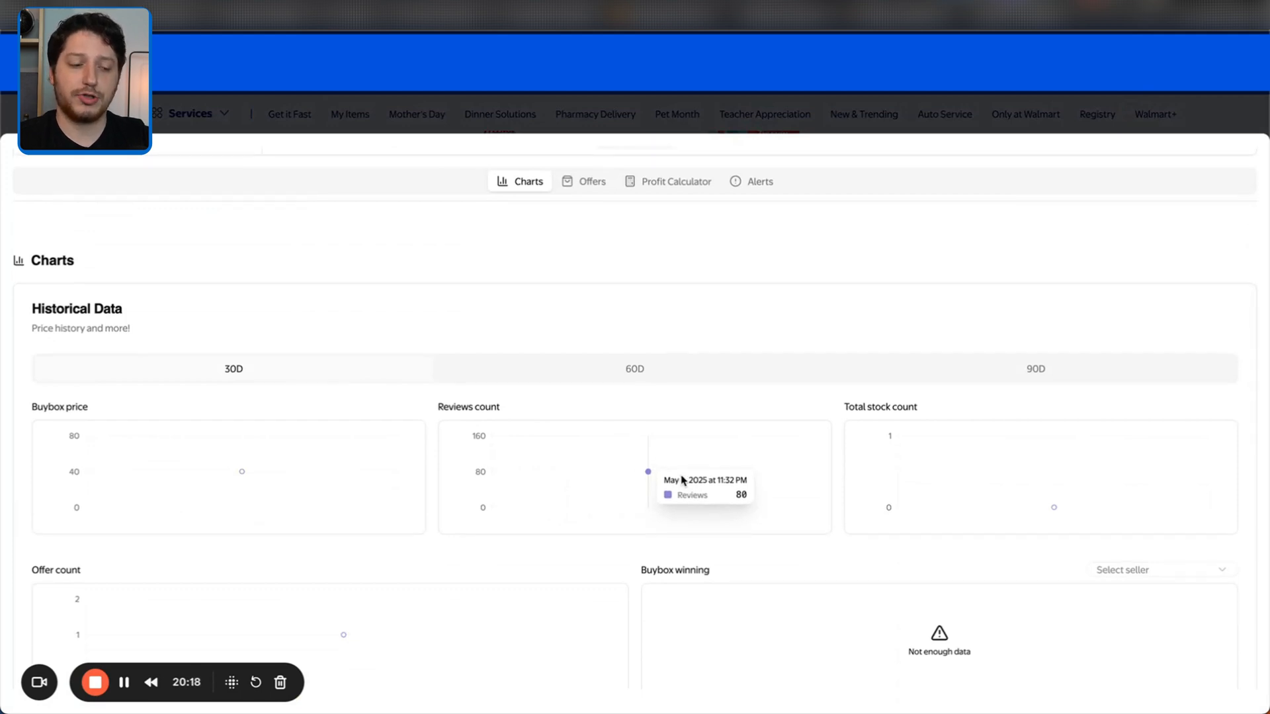
scroll(682, 481, "down", 3)
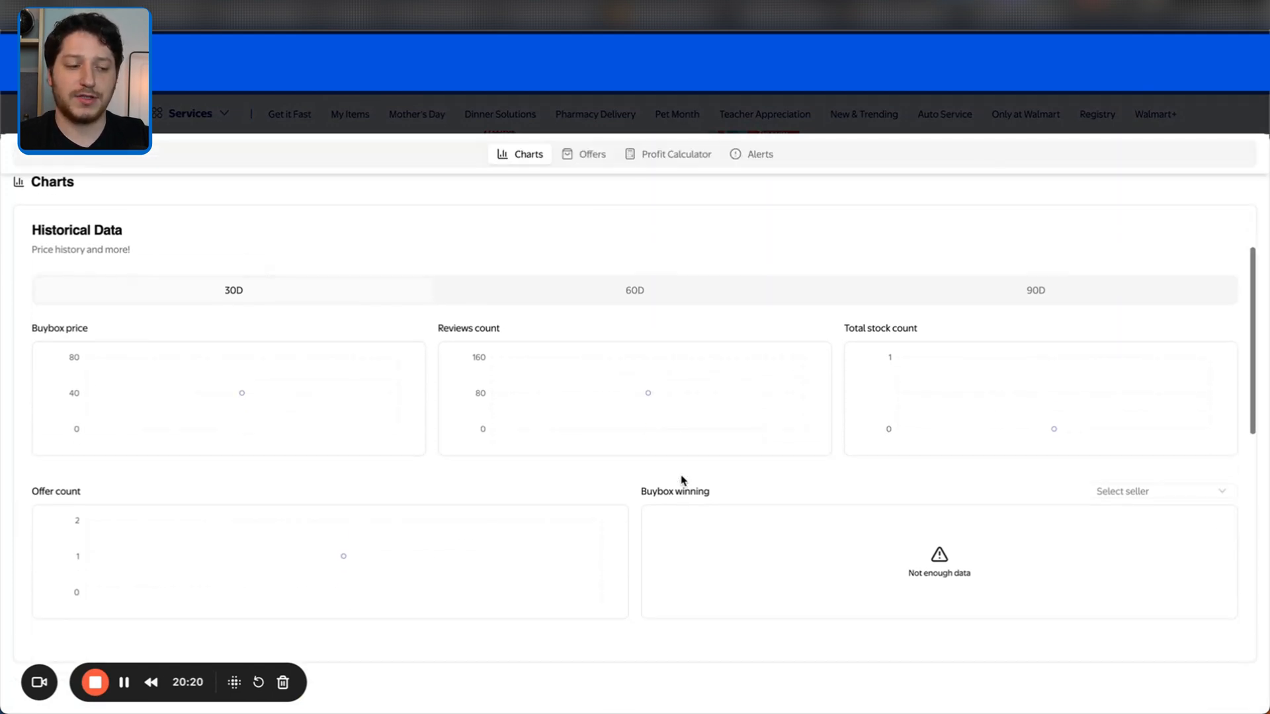
scroll(682, 480, "up", 1)
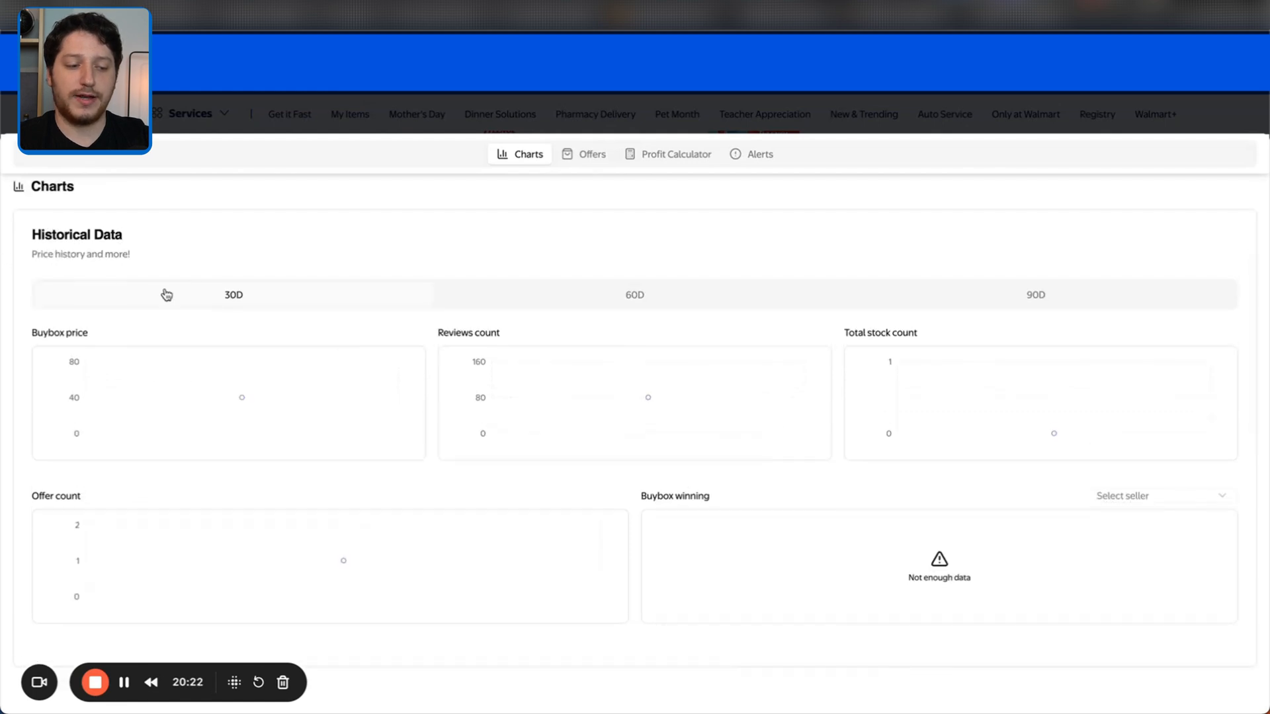
mouse_move(296, 410)
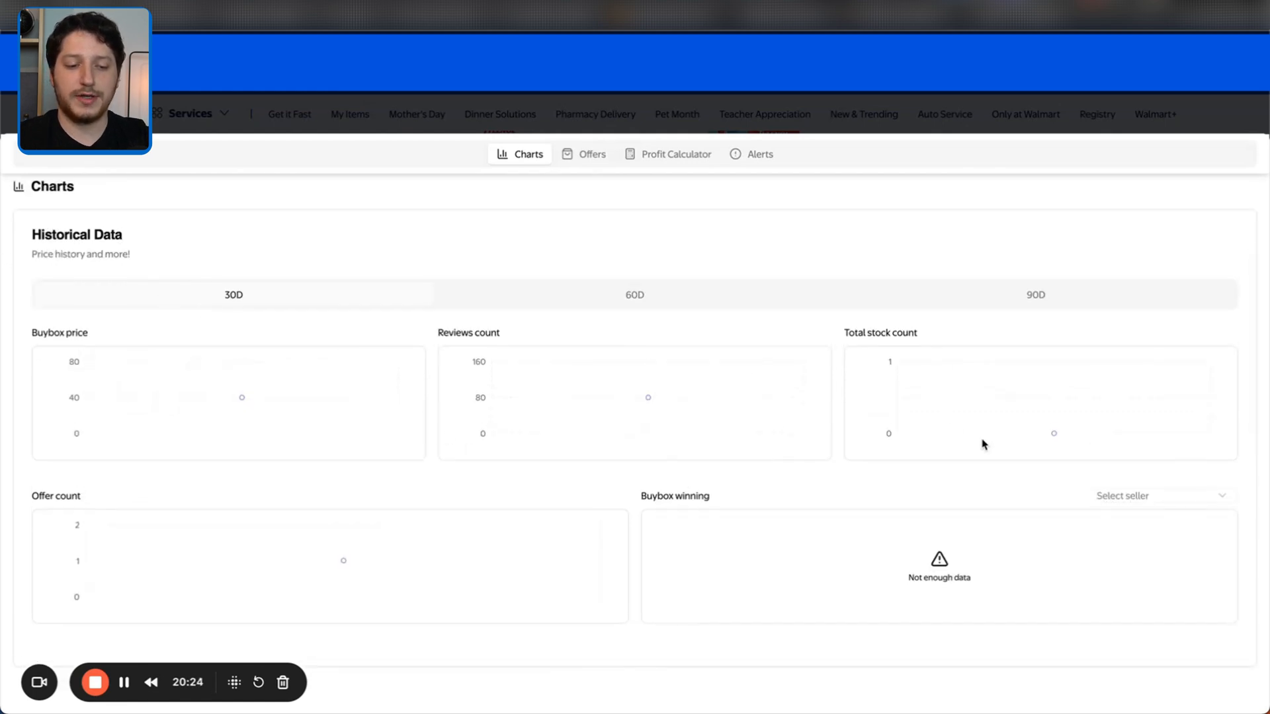
left_click(895, 129)
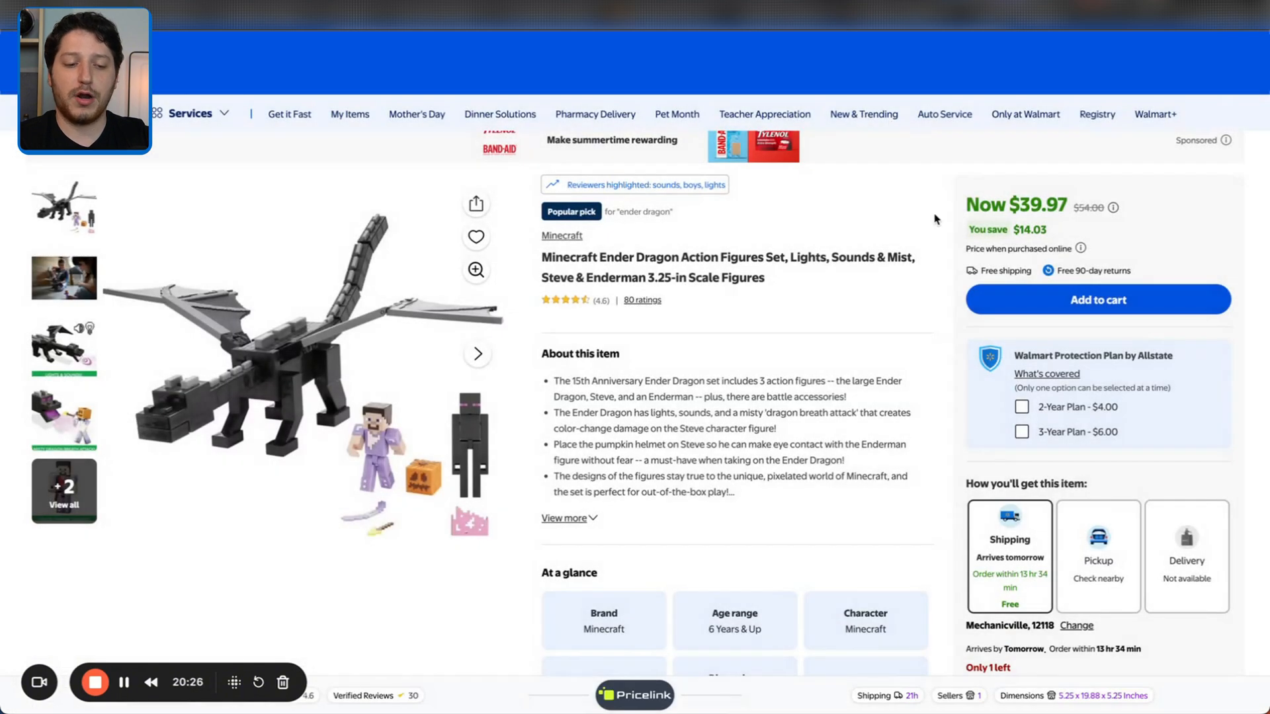
Reopen the Minecraft Ender Dragon set's Pricelink panel and inspect the data points in its total stock and offer count charts.
left_click(645, 695)
scroll(434, 462, "down", 5)
mouse_move(138, 306)
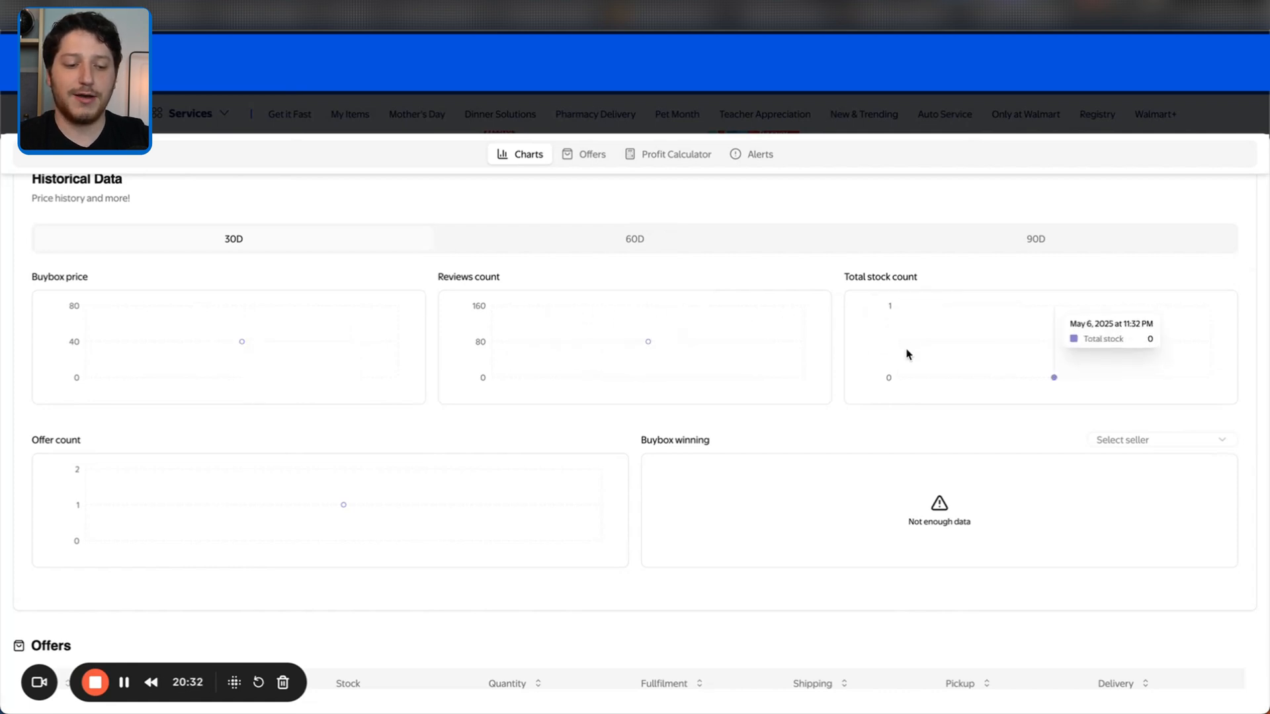
scroll(900, 354, "down", 1)
mouse_move(252, 502)
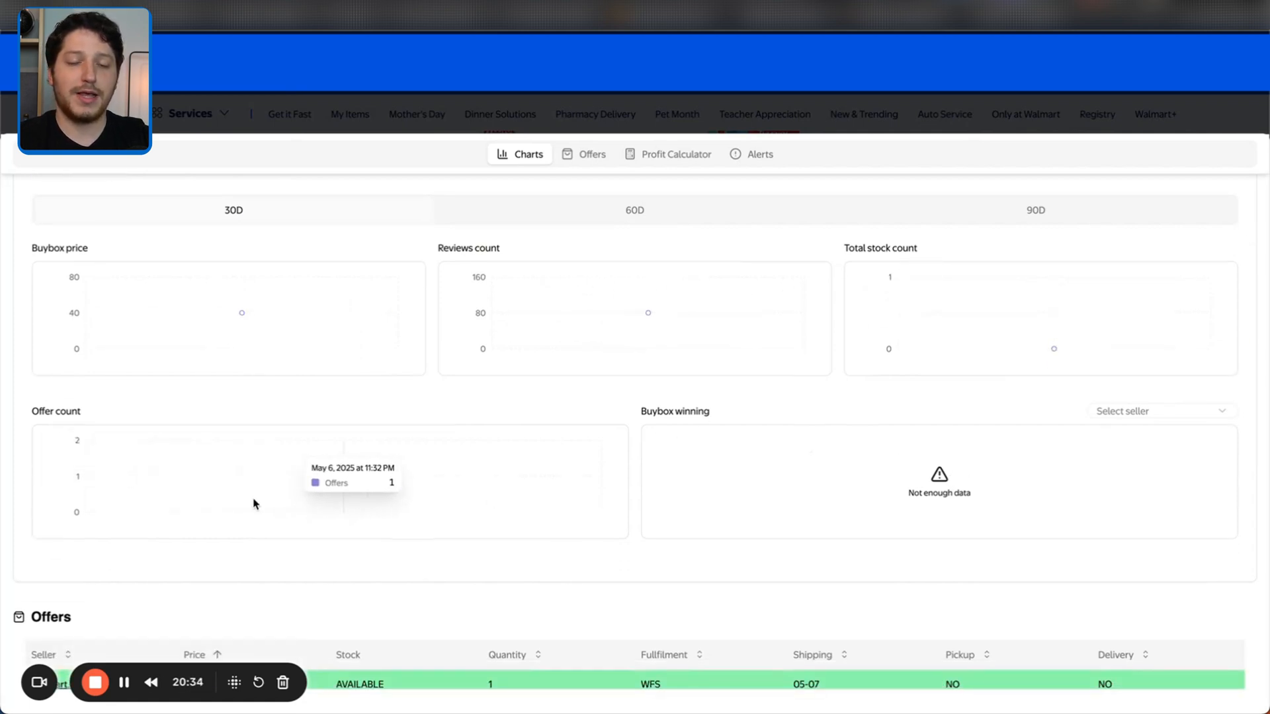